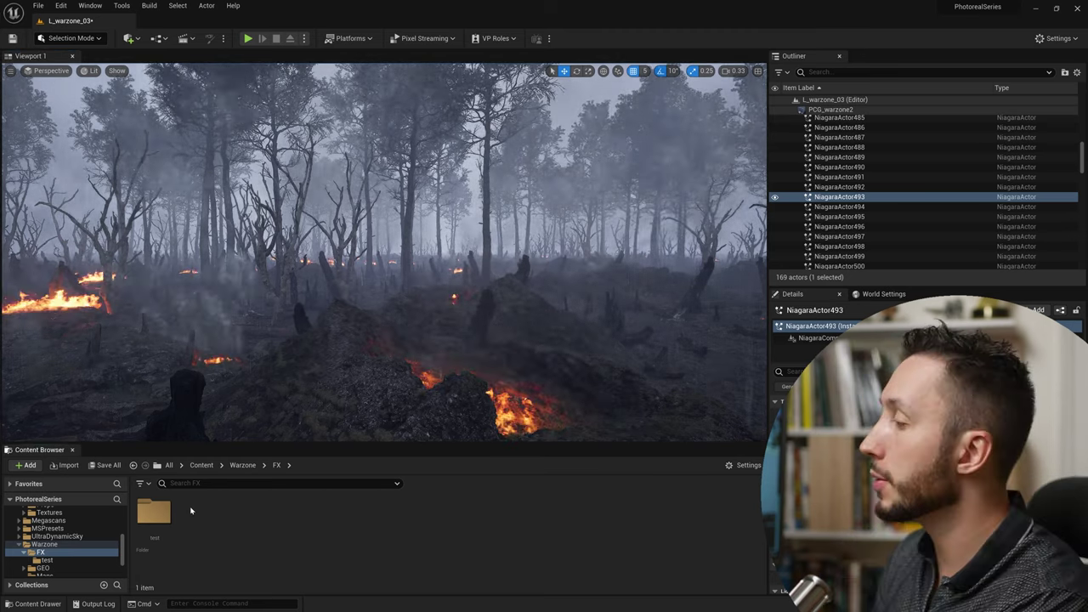
Create an empty Niagara system named NS_bulletTrails in the Content Browser
{"action": "right_click", "coordinate": [191, 510]}
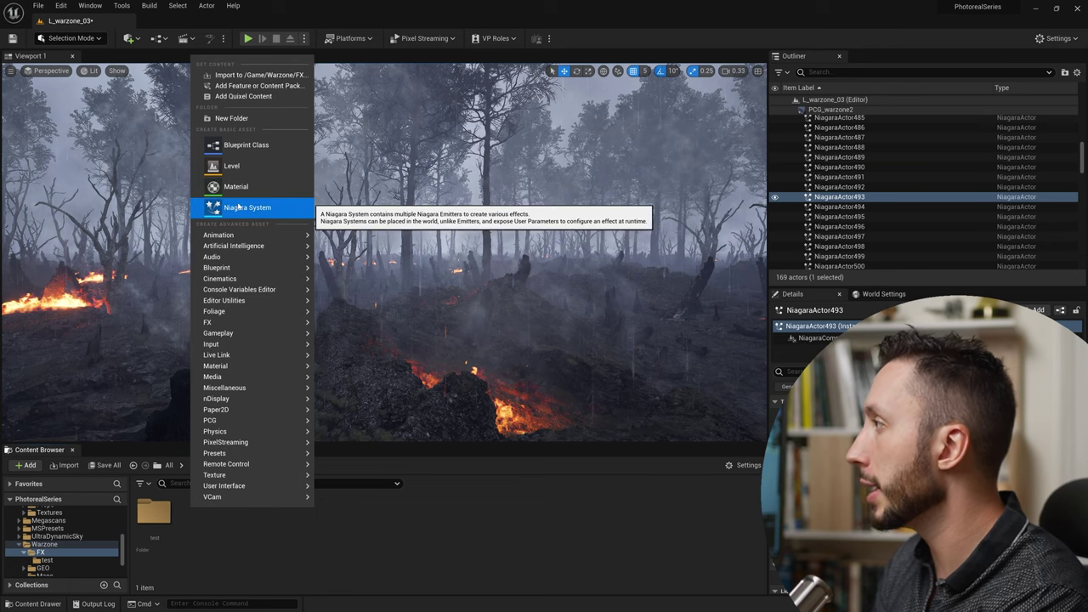
{"action": "left_click", "coordinate": [239, 206]}
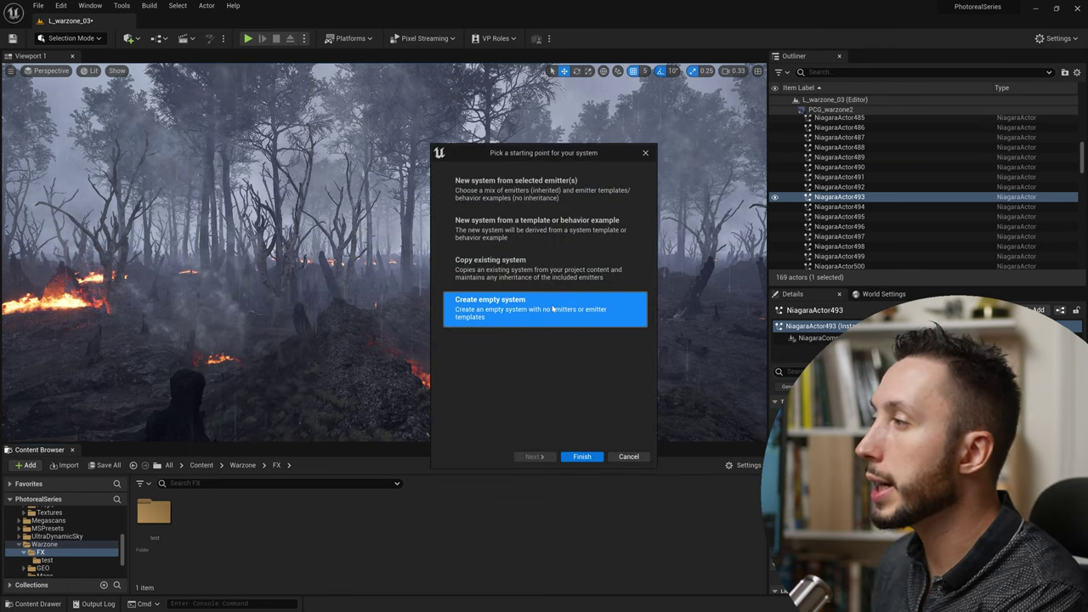
{"action": "left_click", "coordinate": [581, 457]}
{"action": "type", "text": "NS_bulletTrails"}
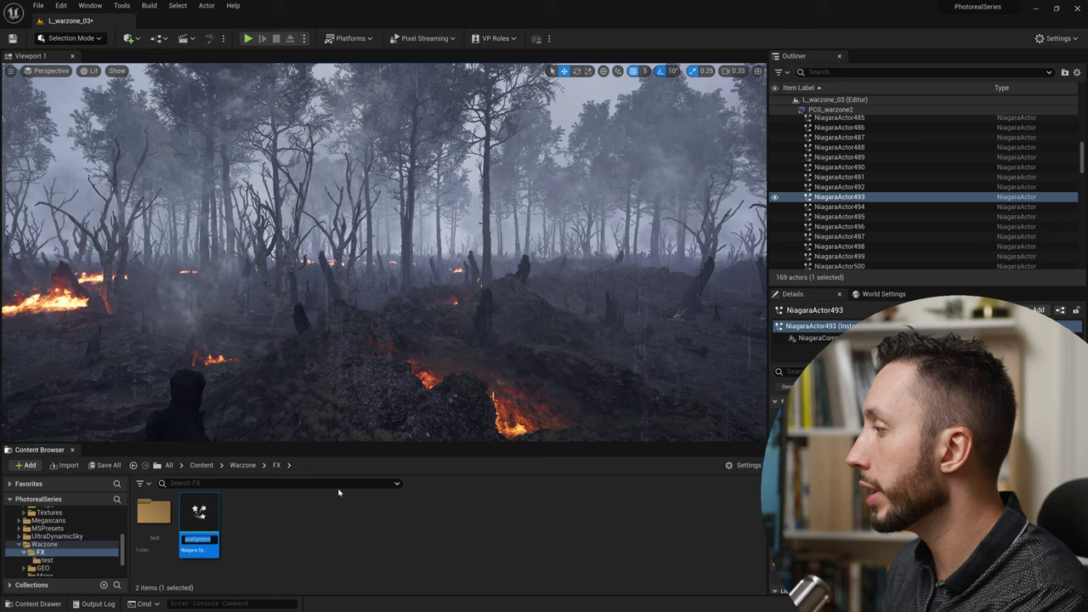
{"action": "key", "text": "Return"}
Open NS_bulletTrails and add a Hanging Particulates emitter to it
{"action": "double_click", "coordinate": [204, 523]}
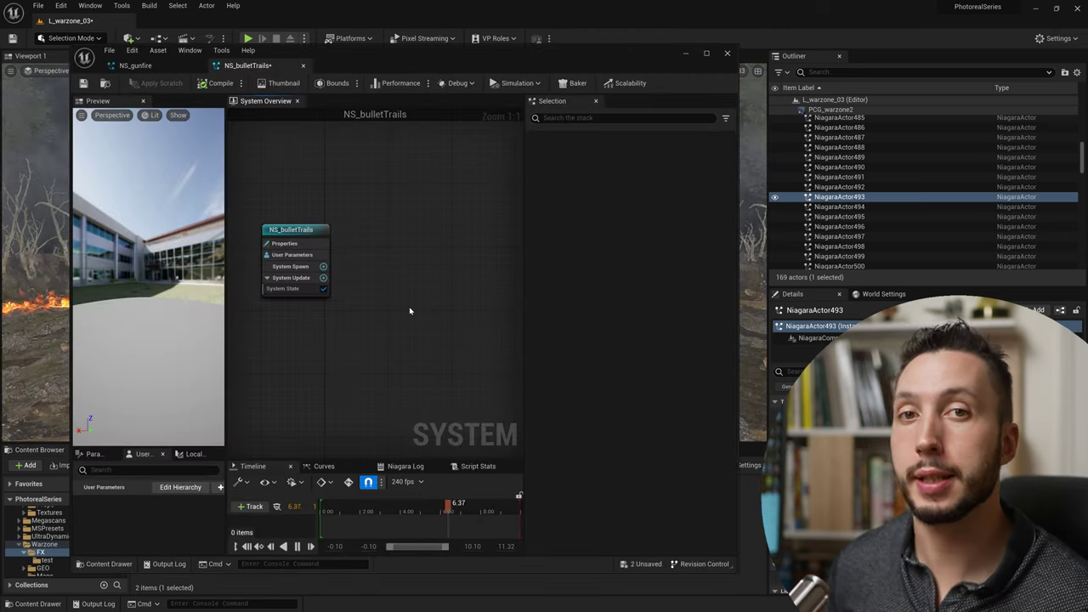
{"action": "right_click", "coordinate": [410, 311]}
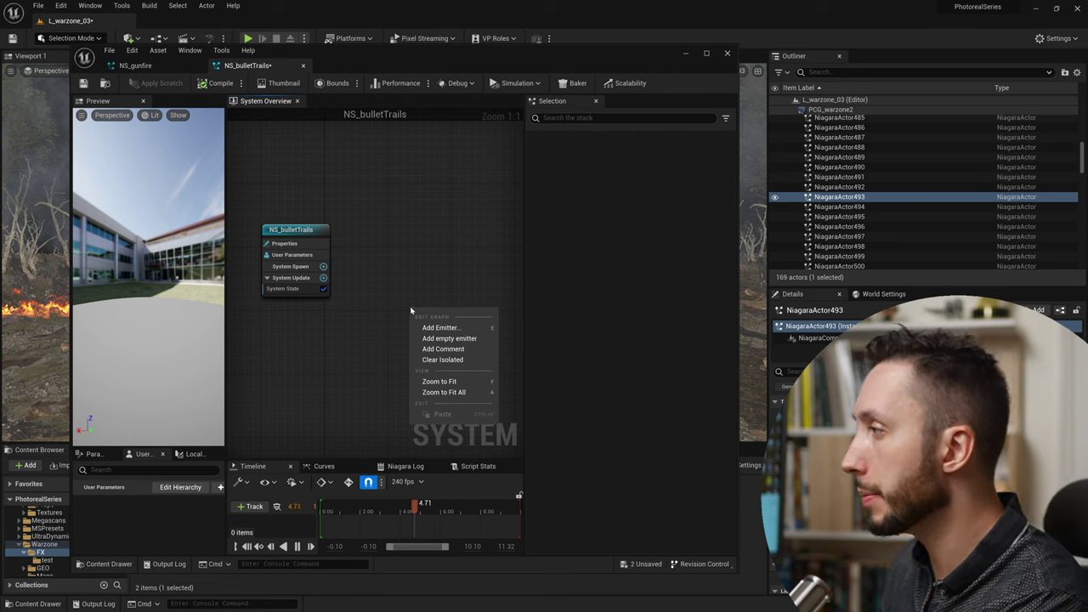
{"action": "left_click", "coordinate": [459, 327]}
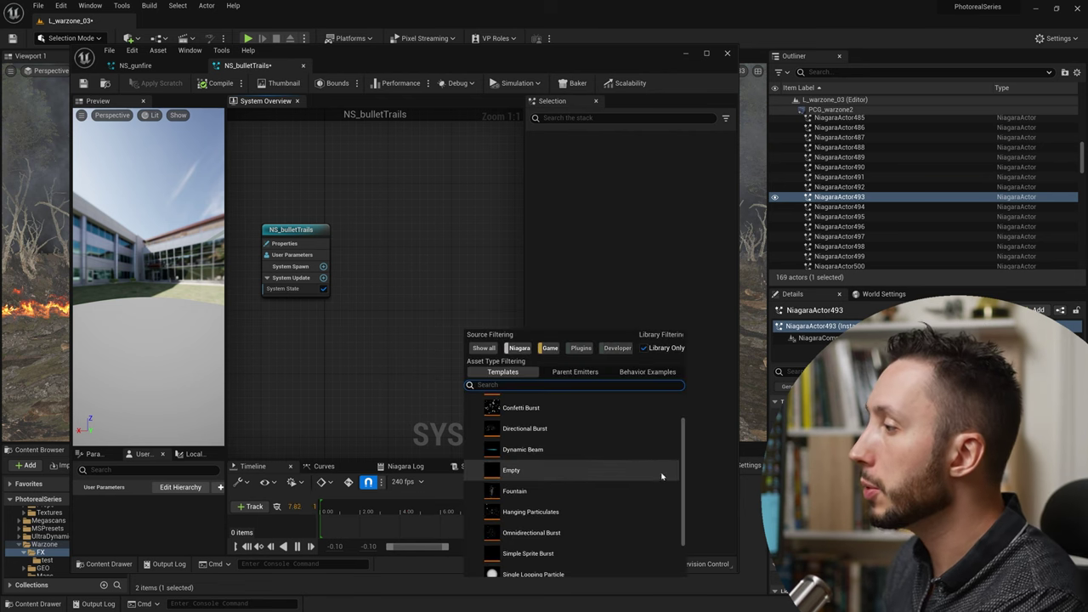
{"action": "scroll", "coordinate": [630, 502], "scroll_direction": "down", "scroll_amount": 2}
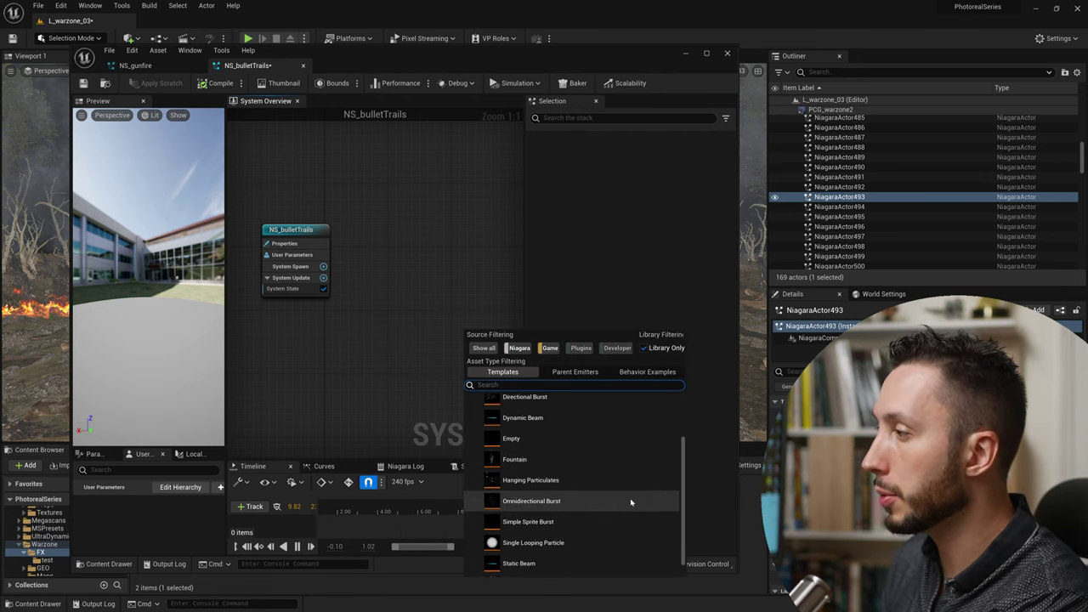
{"action": "double_click", "coordinate": [560, 485]}
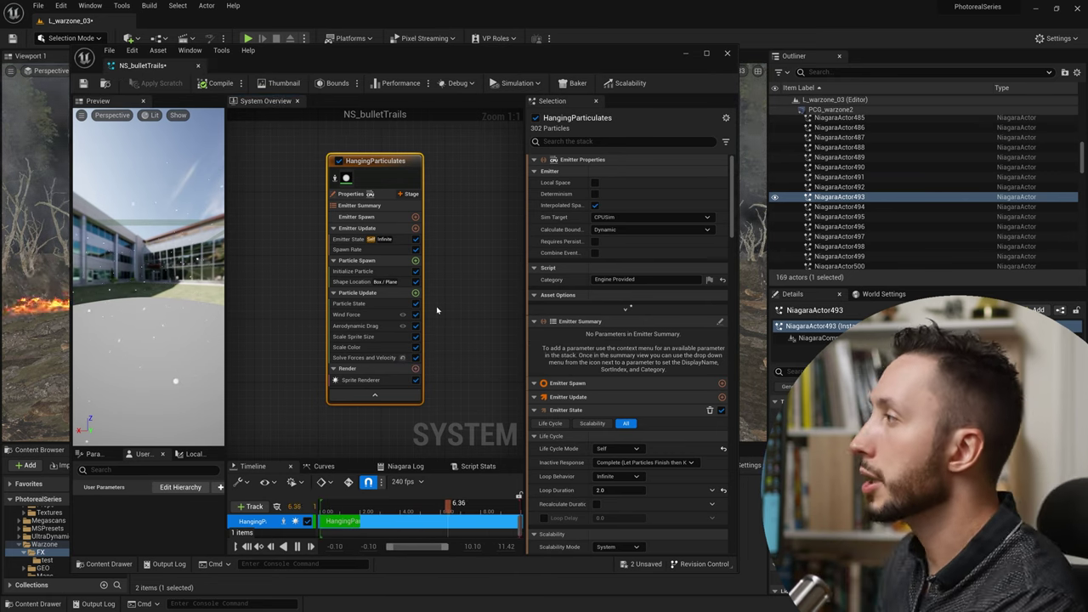
Add an Add Velocity module to Particle Spawn
{"action": "left_click", "coordinate": [416, 260]}
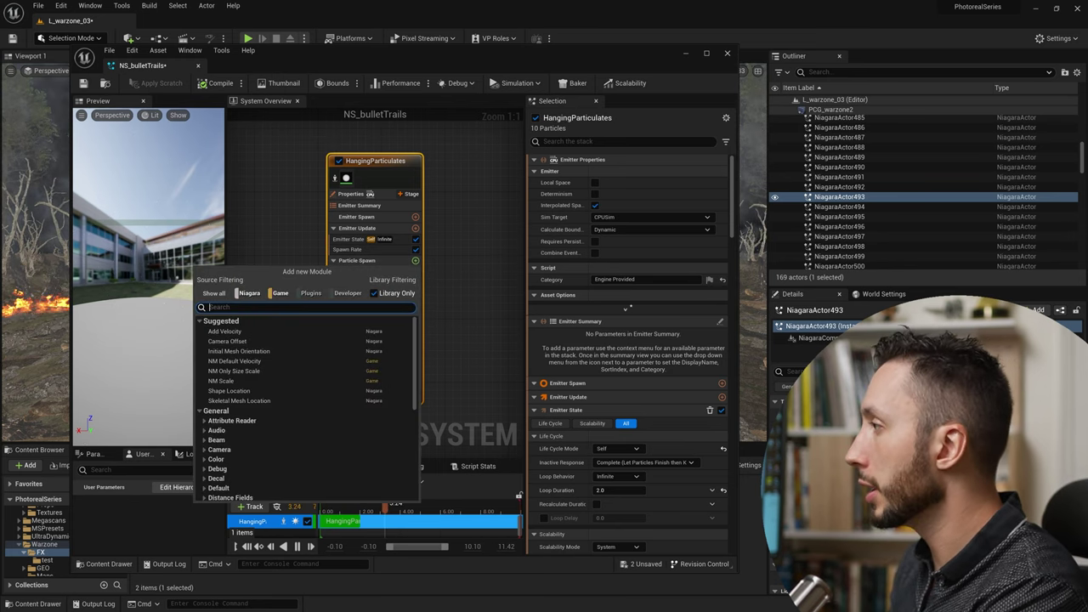
{"action": "type", "text": "velocity"}
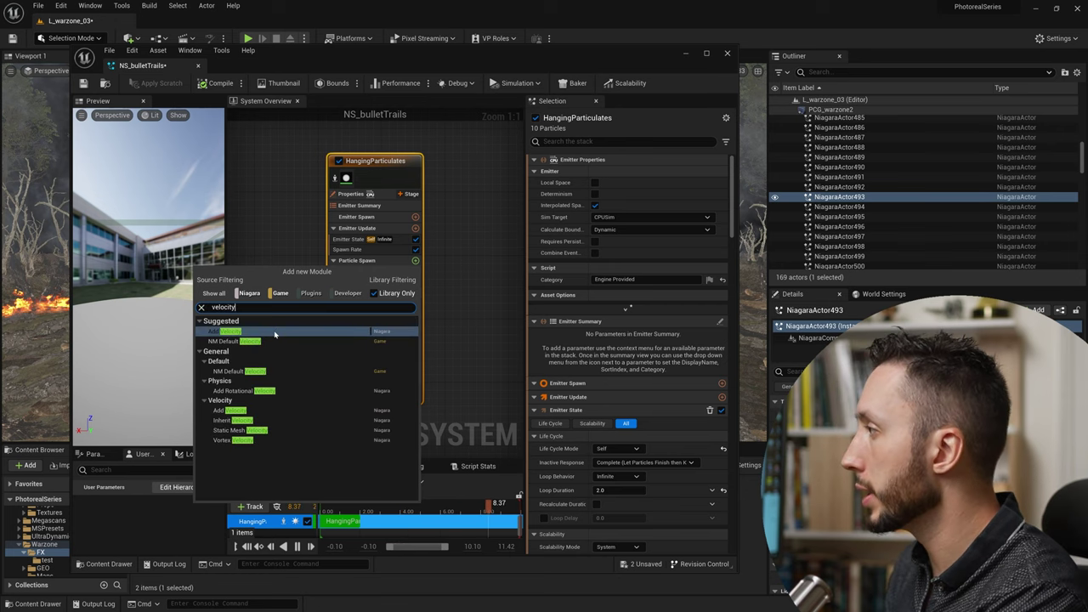
{"action": "left_click", "coordinate": [223, 331]}
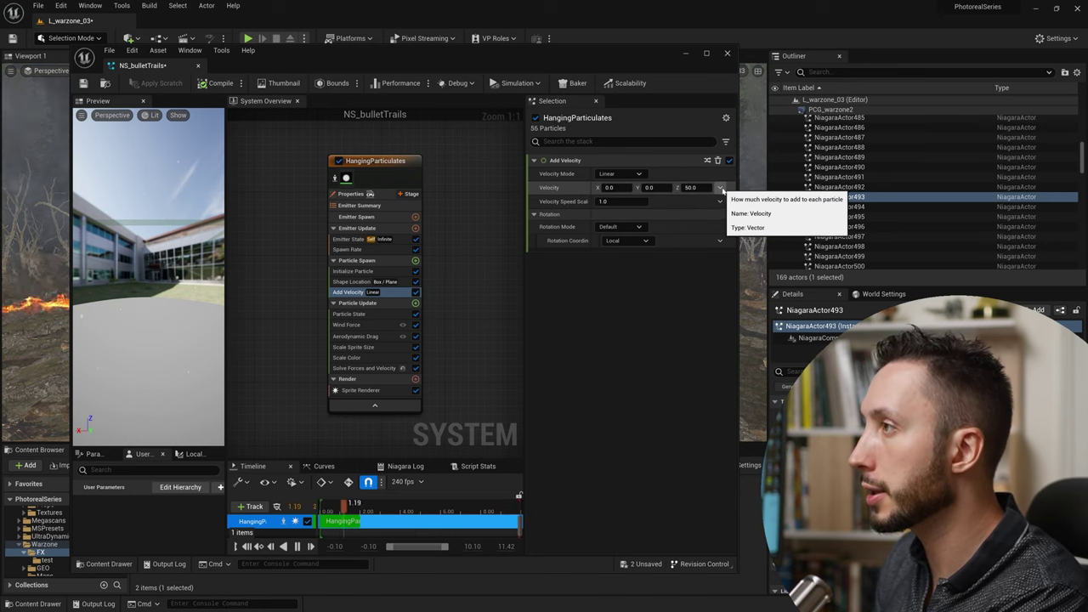
Set the Add Velocity input to Random Range Vector
{"action": "left_click", "coordinate": [720, 187]}
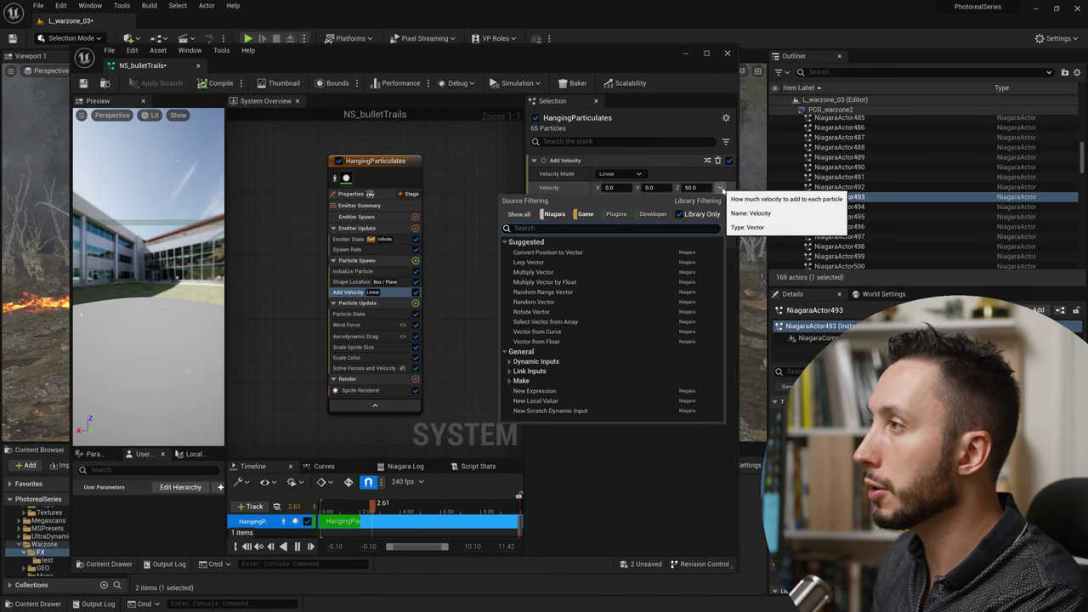
{"action": "left_click", "coordinate": [678, 214]}
{"action": "type", "text": "random"}
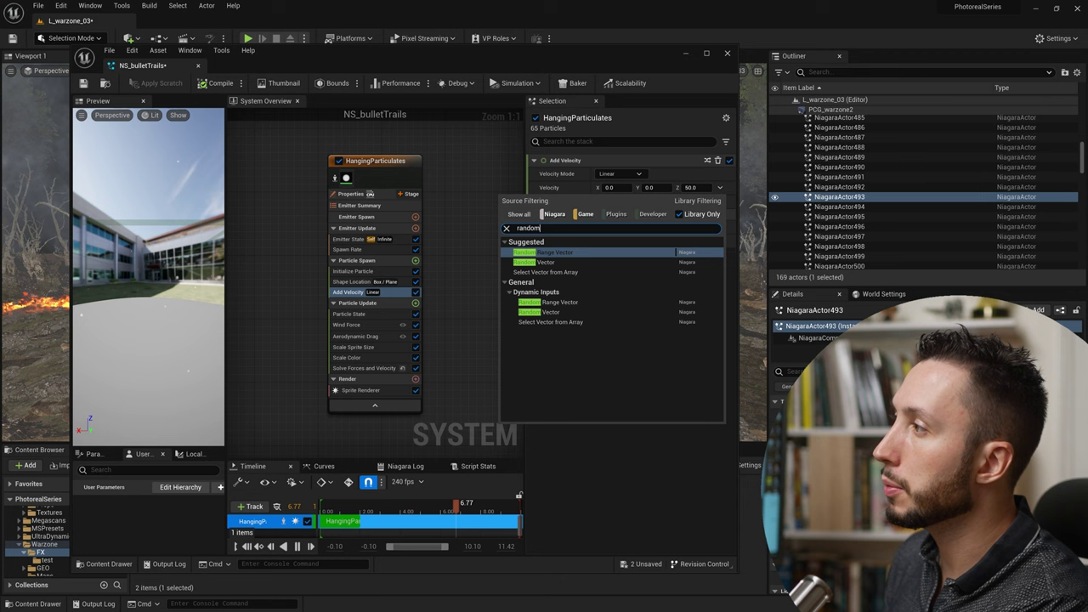
{"action": "left_click", "coordinate": [574, 302]}
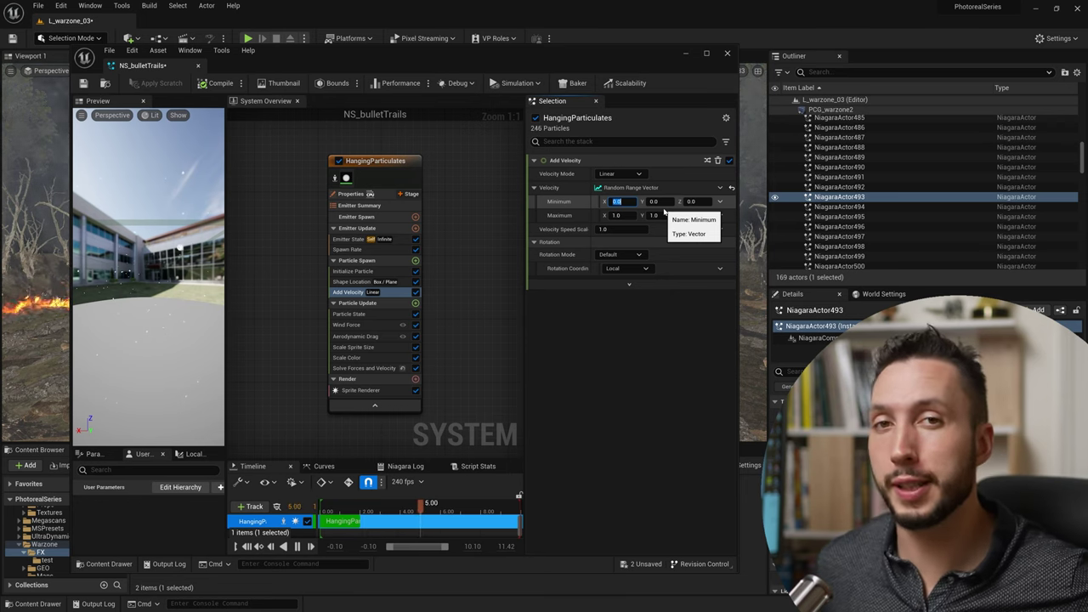
Enter Add Velocity minimum 1000, -100, -100 and maximum 1000, 100, 100
{"action": "left_click", "coordinate": [618, 203]}
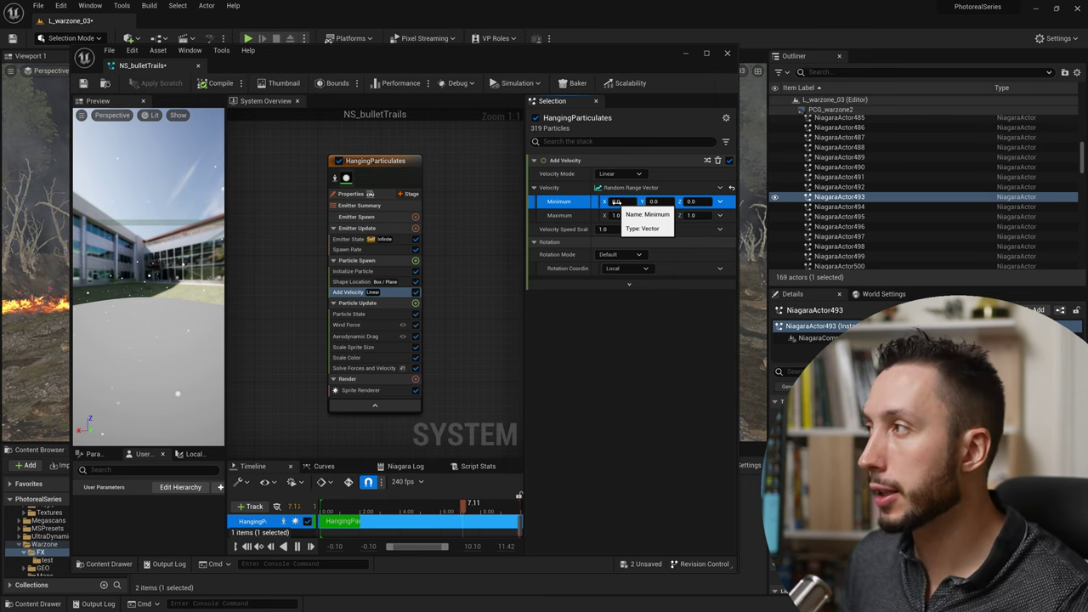
{"action": "type", "text": "100"}
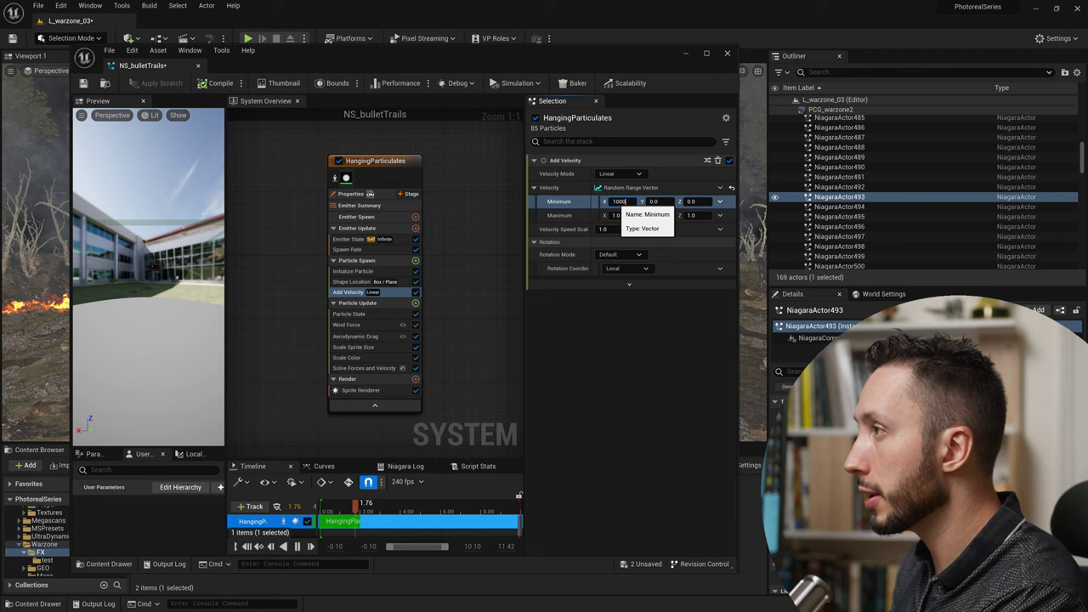
{"action": "left_click", "coordinate": [618, 215]}
{"action": "type", "text": "1000"}
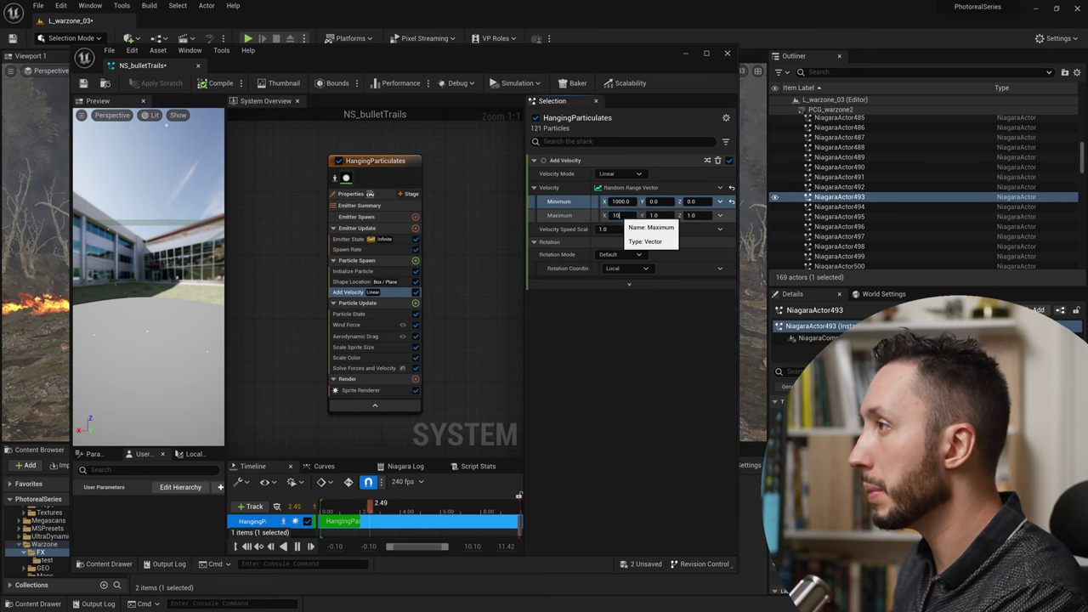
{"action": "left_click", "coordinate": [661, 201]}
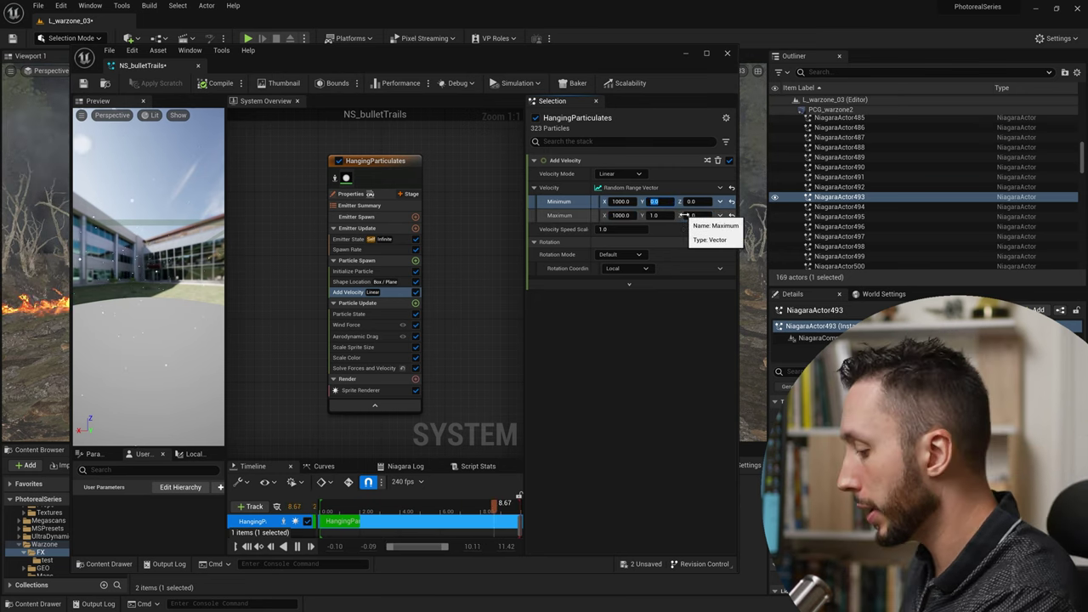
{"action": "type", "text": "-10"}
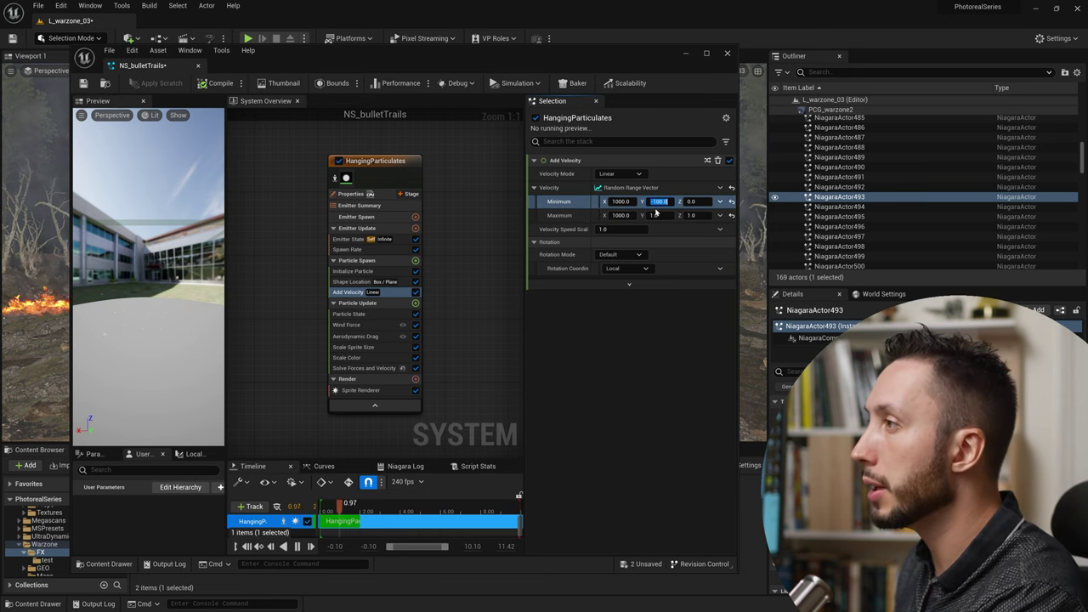
{"action": "key", "text": "Return"}
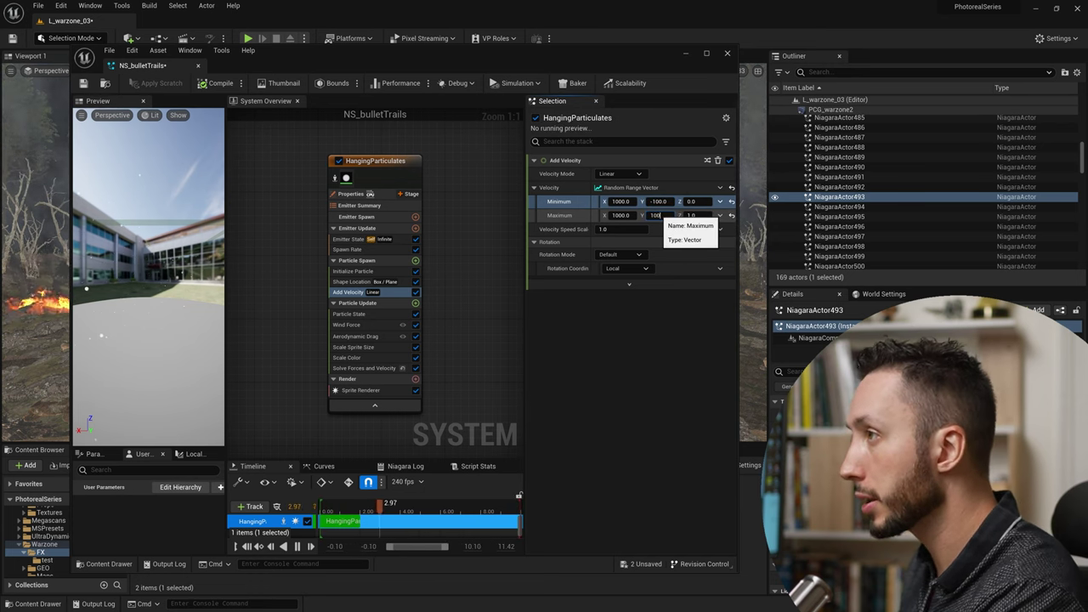
{"action": "key", "text": "Return"}
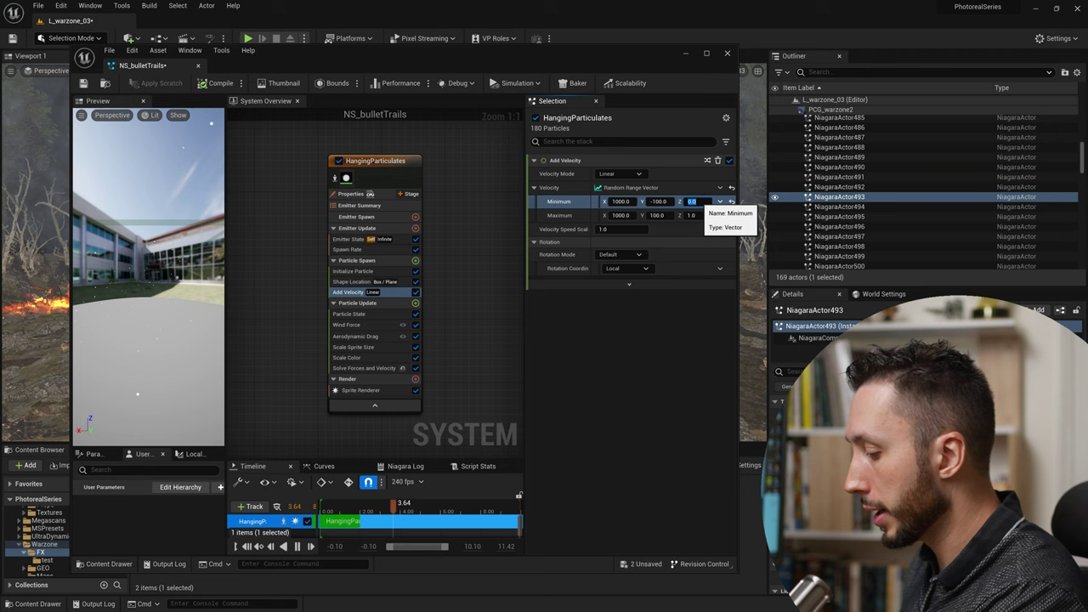
{"action": "type", "text": "-100"}
{"action": "key", "text": "Return"}
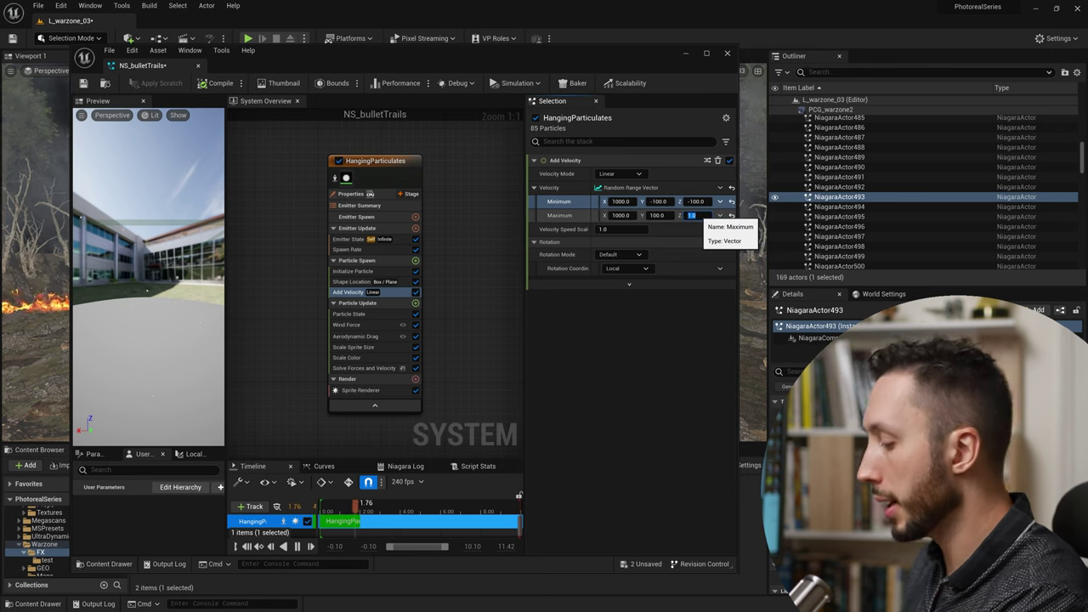
{"action": "type", "text": "100"}
{"action": "key", "text": "Return"}
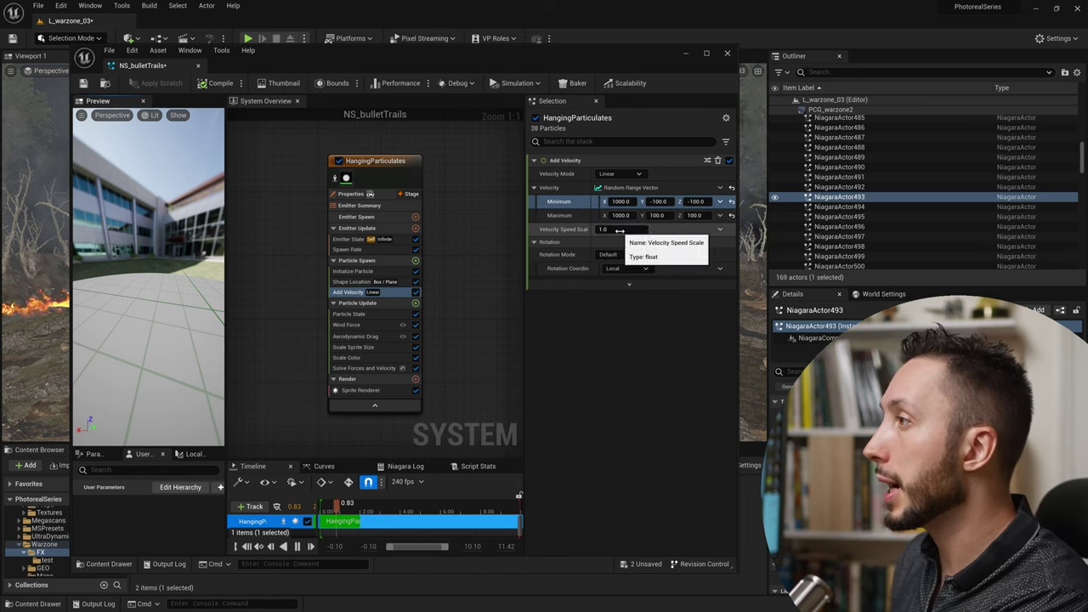
Widen the Selection panel and set Velocity Speed Scale to 12
{"action": "left_click_drag", "start_coordinate": [526, 235], "coordinate": [478, 234]}
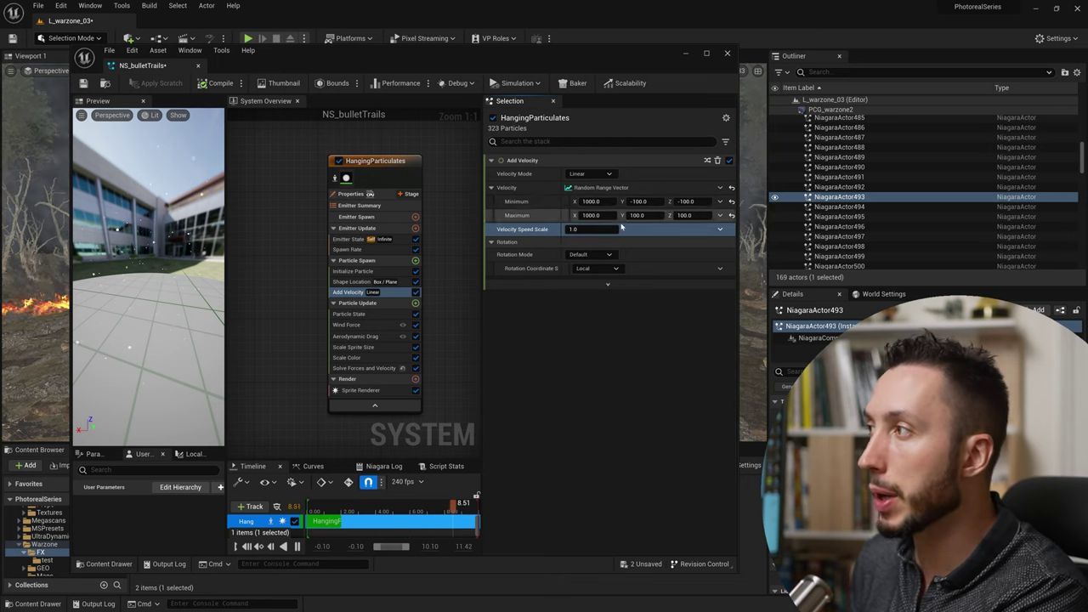
{"action": "left_click", "coordinate": [591, 229]}
{"action": "type", "text": "12"}
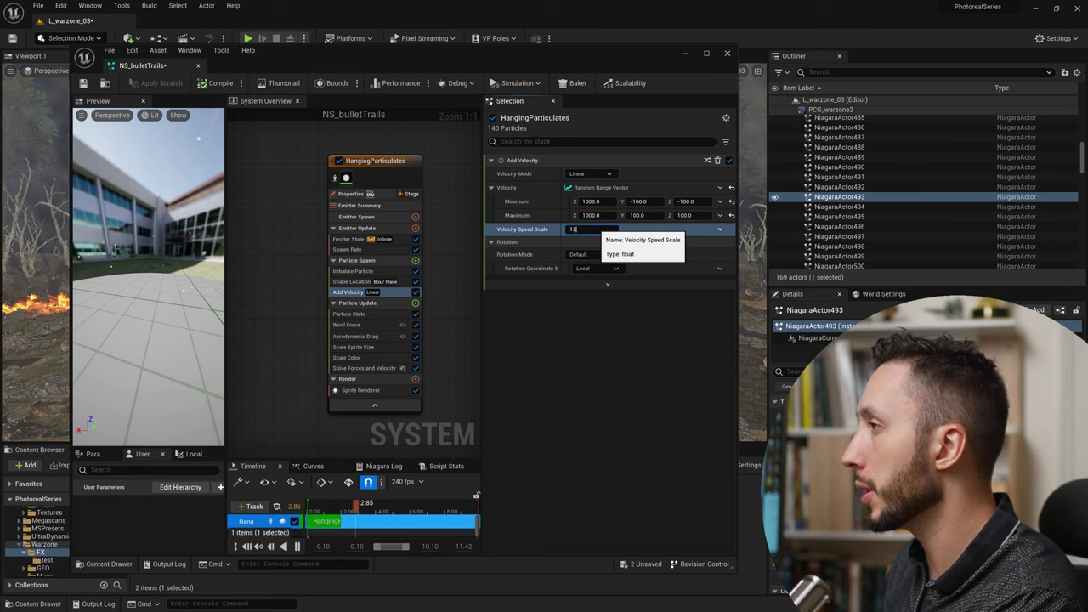
{"action": "key", "text": "Return"}
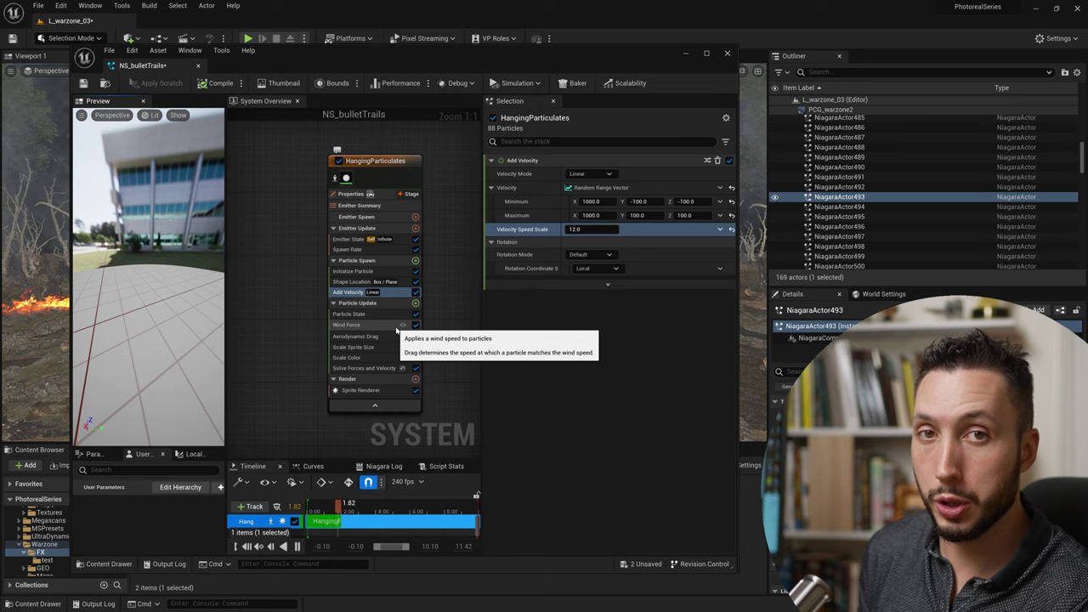
Delete the Wind Force and Aerodynamic Drag modules from Particle Update
{"action": "left_click", "coordinate": [384, 326]}
{"action": "left_click", "coordinate": [371, 337], "text": "ctrl"}
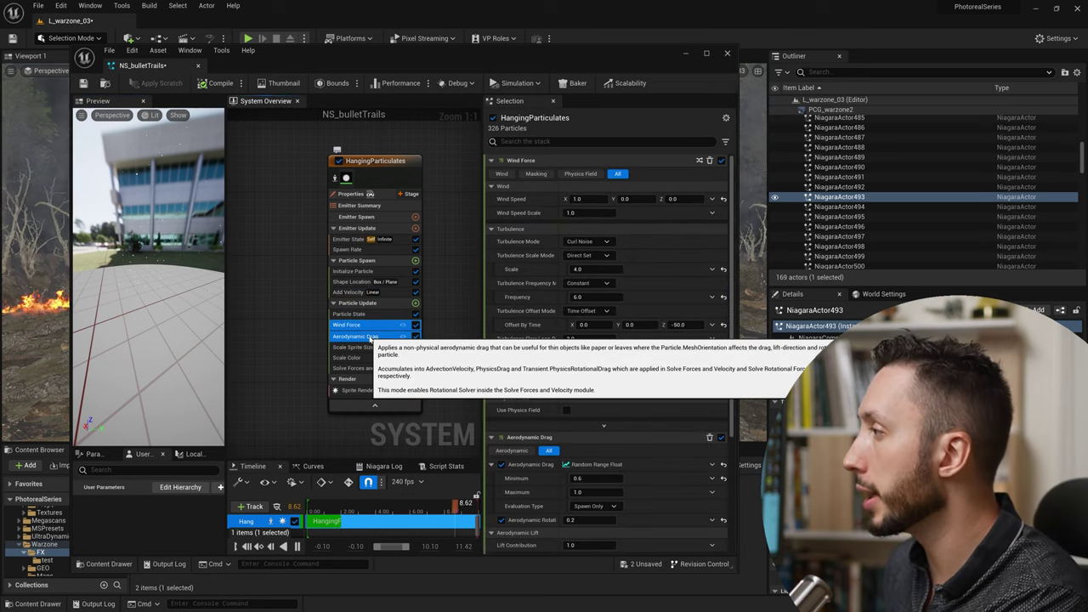
{"action": "right_click", "coordinate": [371, 338]}
{"action": "left_click", "coordinate": [411, 499]}
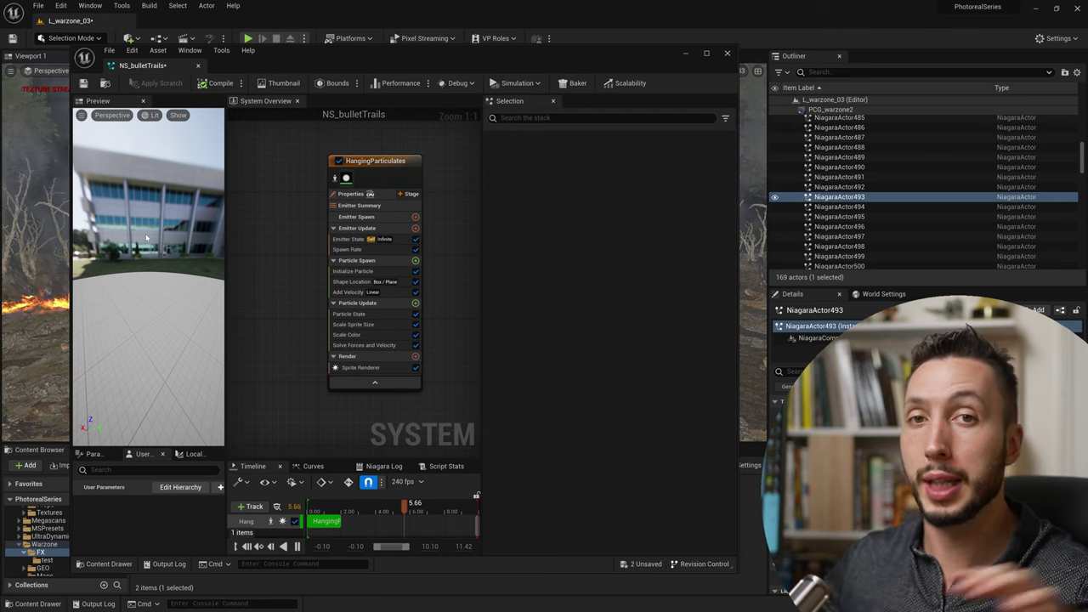
Add a Scale Sprite Size by Speed module to Particle Update
{"action": "left_click_drag", "start_coordinate": [146, 238], "coordinate": [89, 299]}
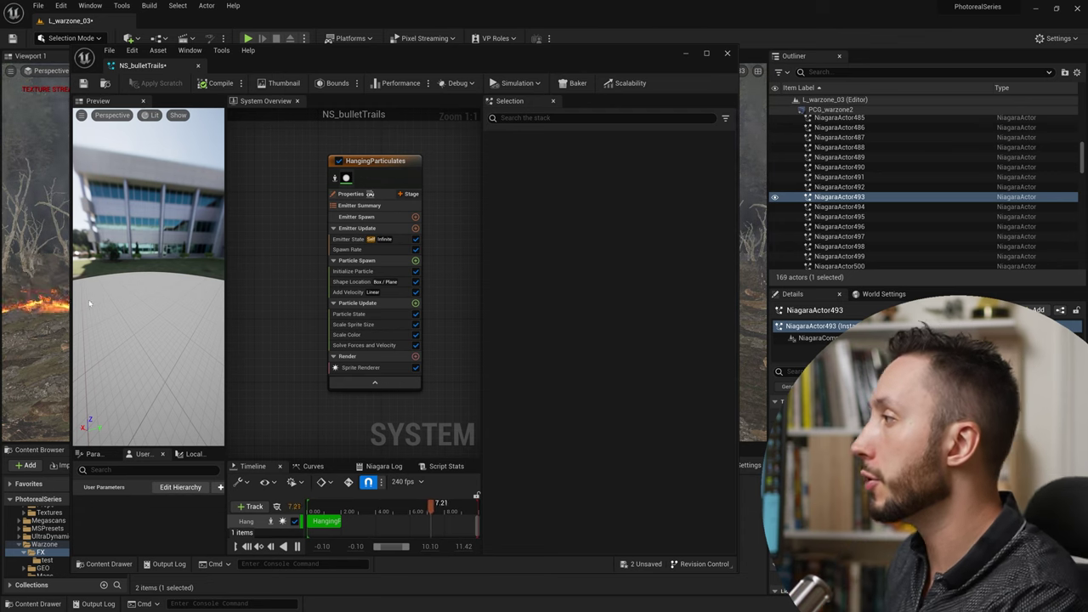
{"action": "left_click", "coordinate": [415, 303]}
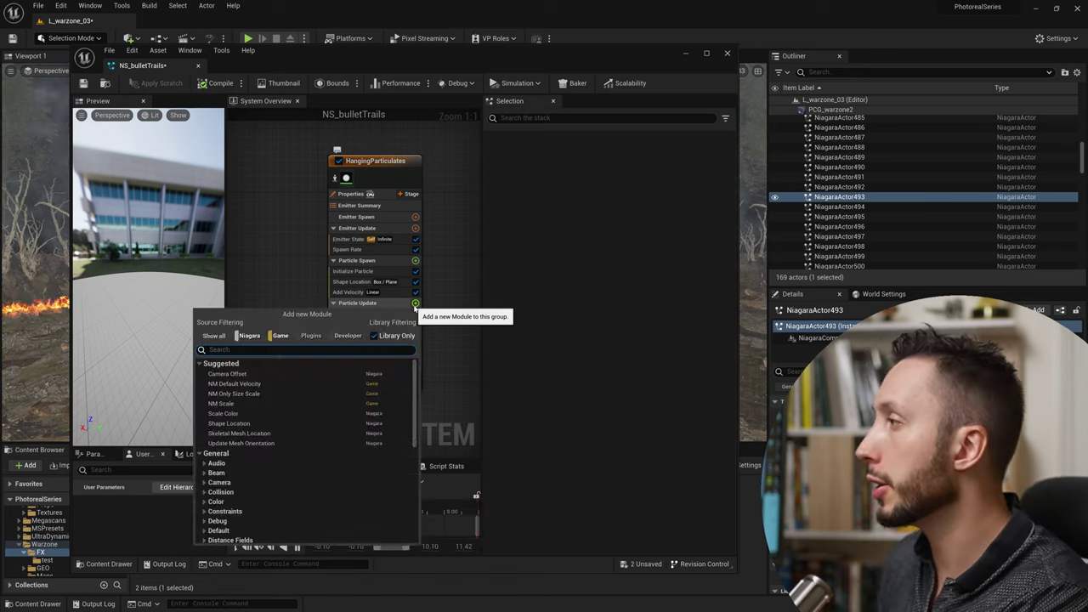
{"action": "type", "text": "sca"}
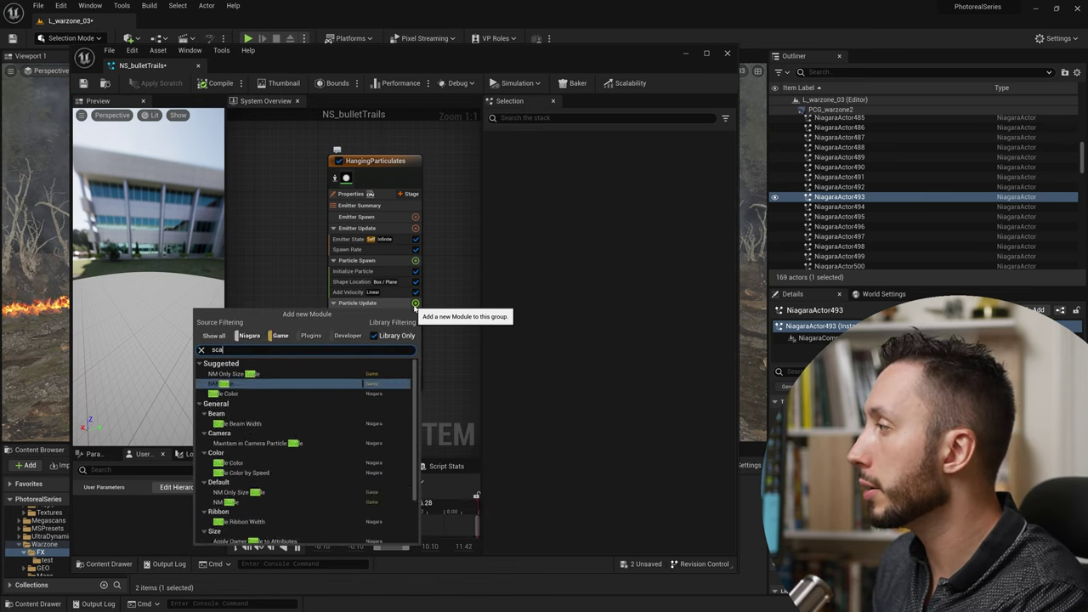
{"action": "type", "text": "le pprite"}
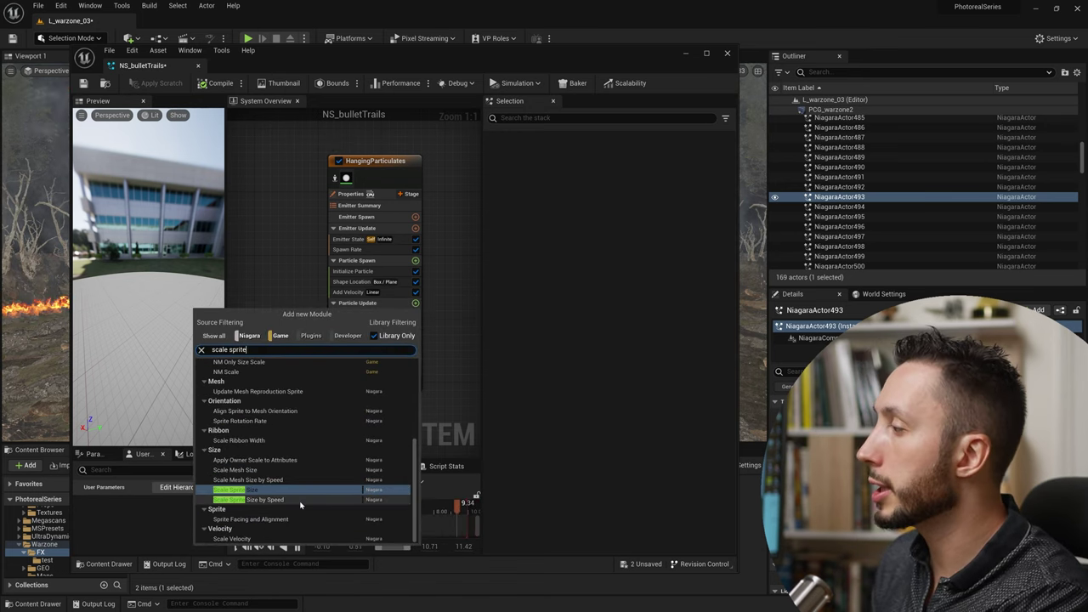
{"action": "left_click", "coordinate": [287, 500]}
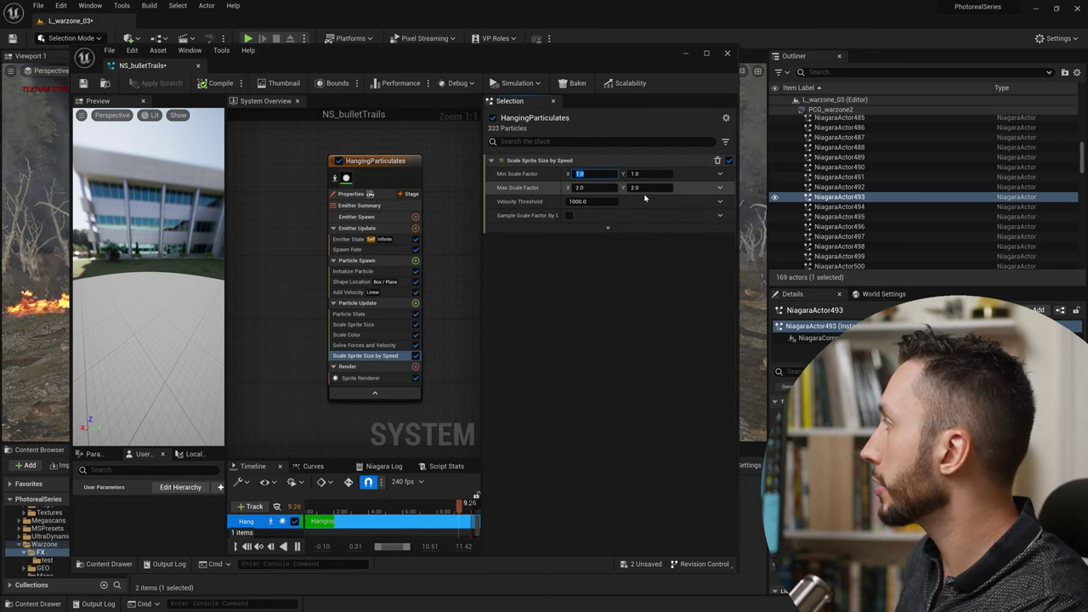
Set both minimum and maximum Scale Factor X to 3.0
{"action": "left_click", "coordinate": [587, 174]}
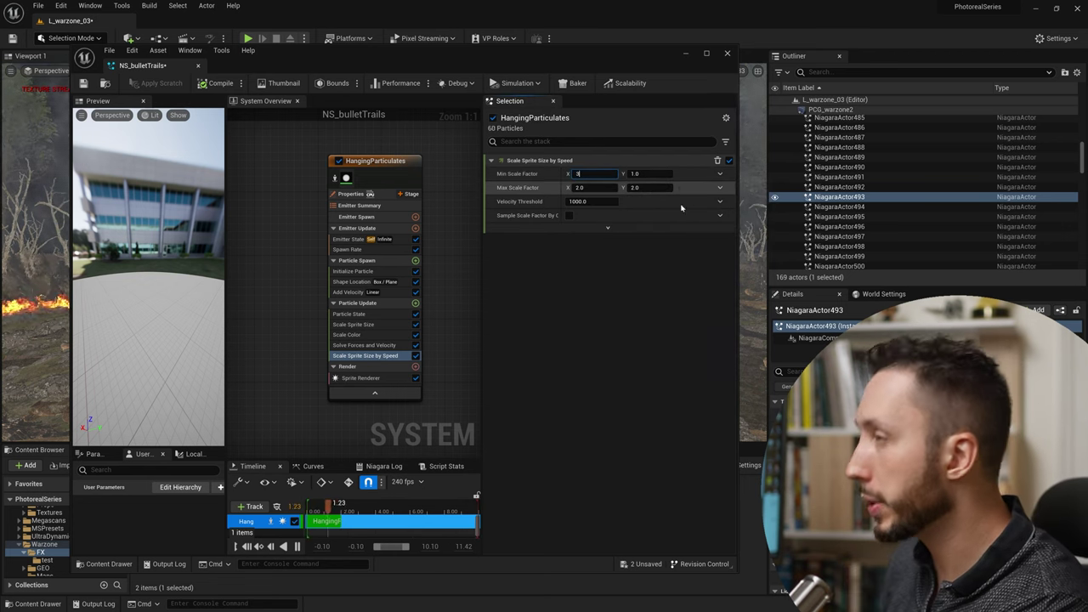
{"action": "type", "text": "3"}
{"action": "key", "text": "Tab"}
{"action": "type", "text": "3"}
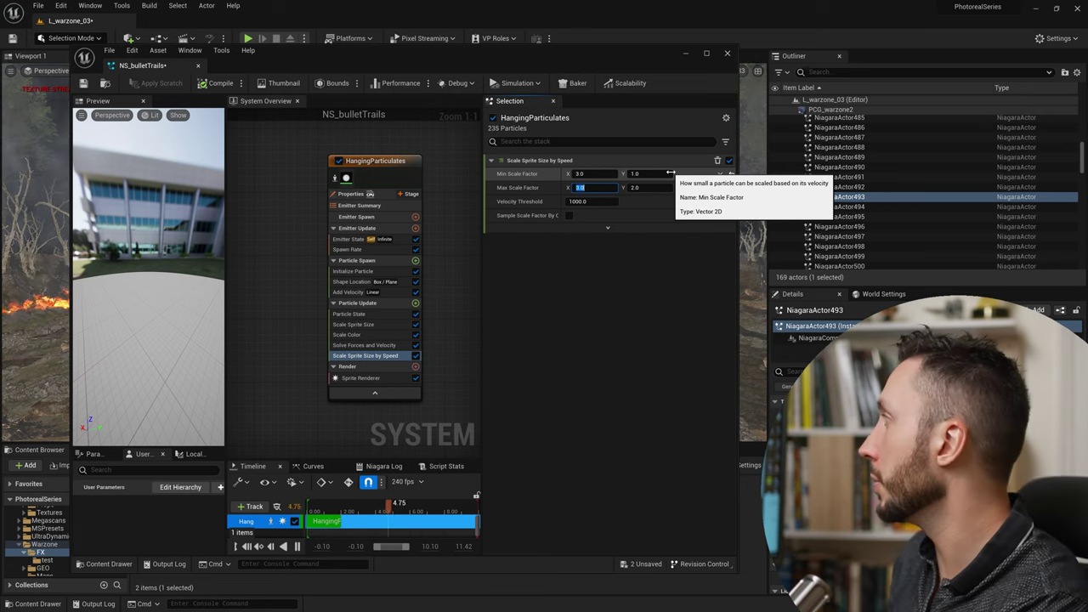
{"action": "left_click", "coordinate": [640, 174]}
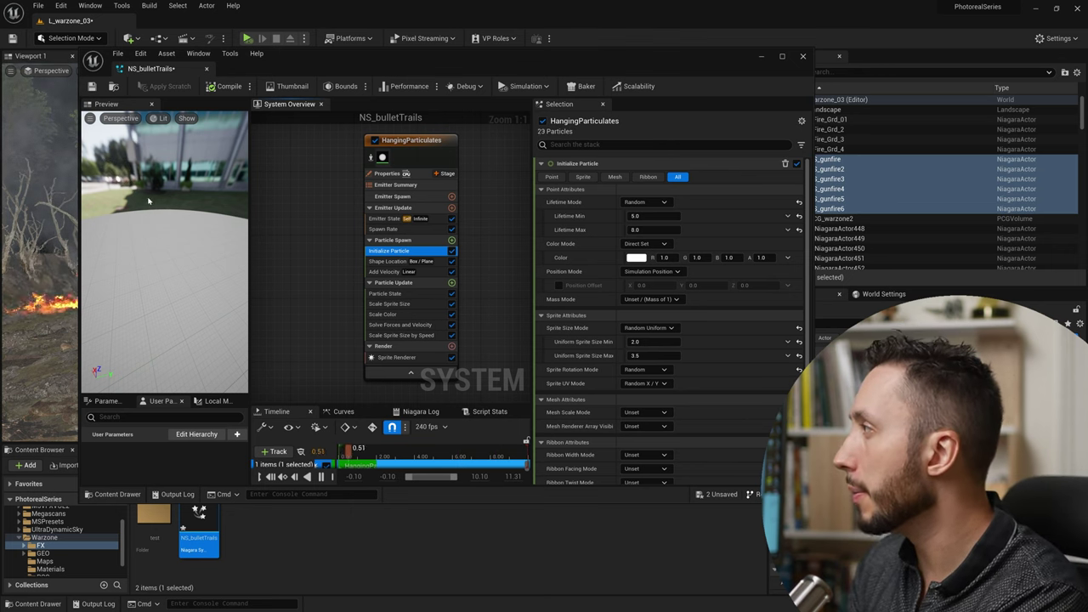
Select the Scale Color module to show its alpha-over-age curve
{"action": "left_click", "coordinate": [148, 201]}
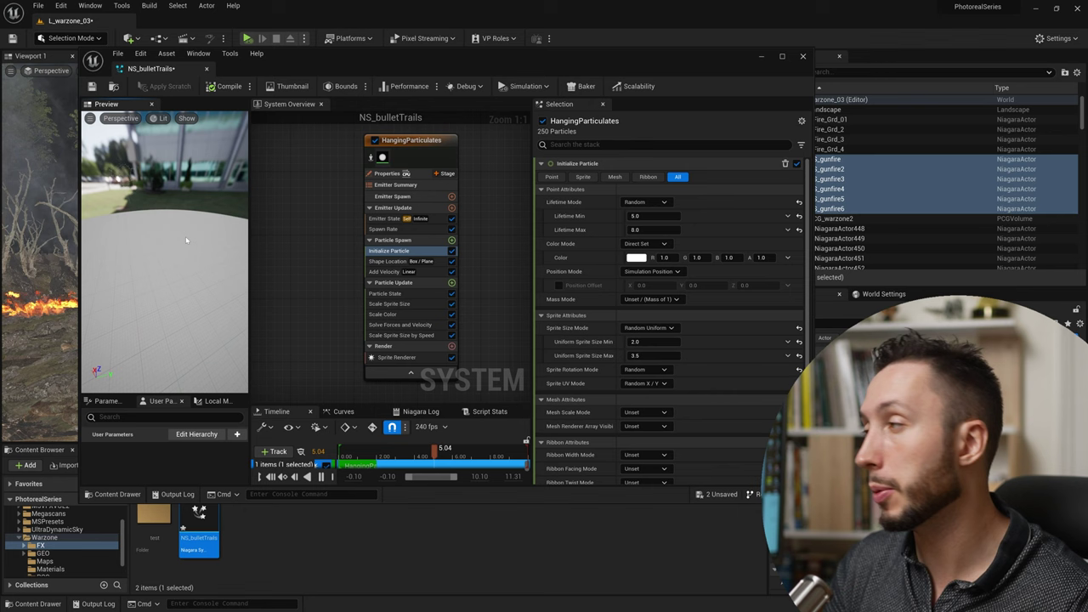
{"action": "left_click", "coordinate": [385, 314]}
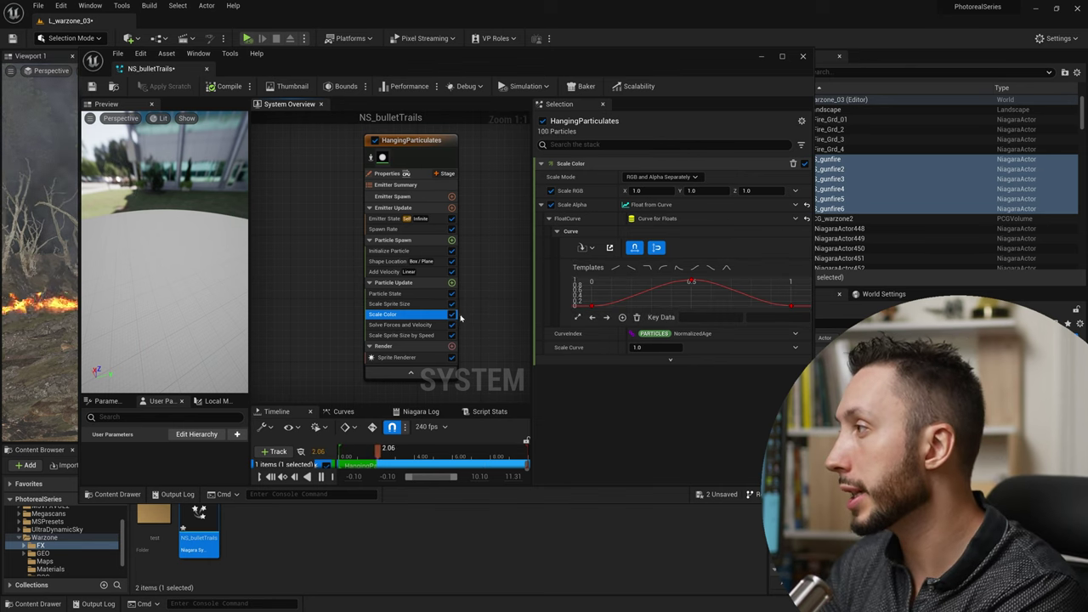
Uncheck Scale Color in Particle Update and orbit the preview to check
{"action": "left_click", "coordinate": [452, 315]}
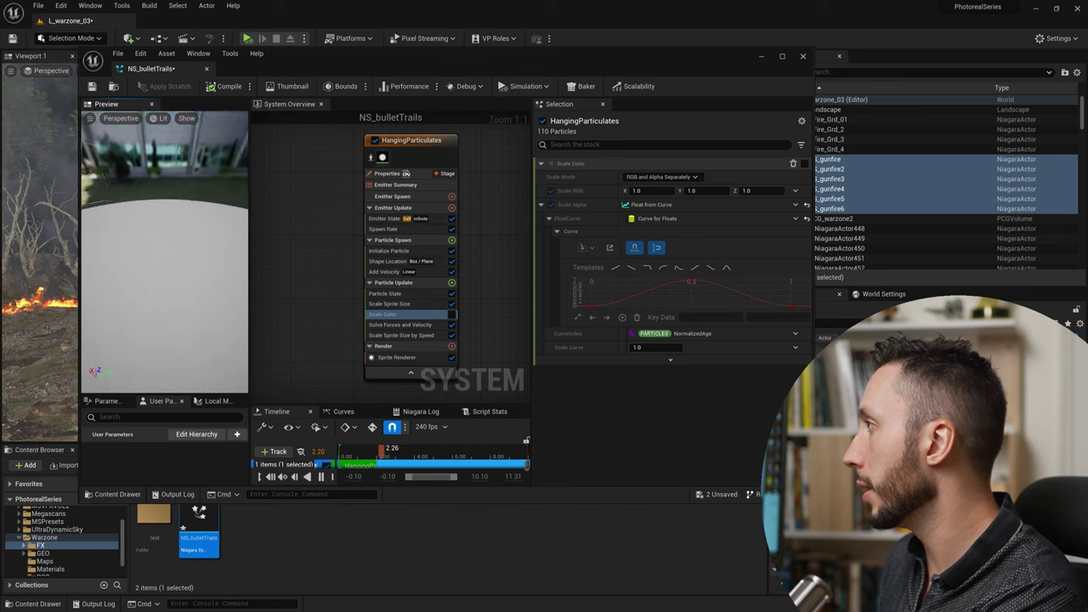
{"action": "left_click_drag", "start_coordinate": [148, 202], "coordinate": [162, 197]}
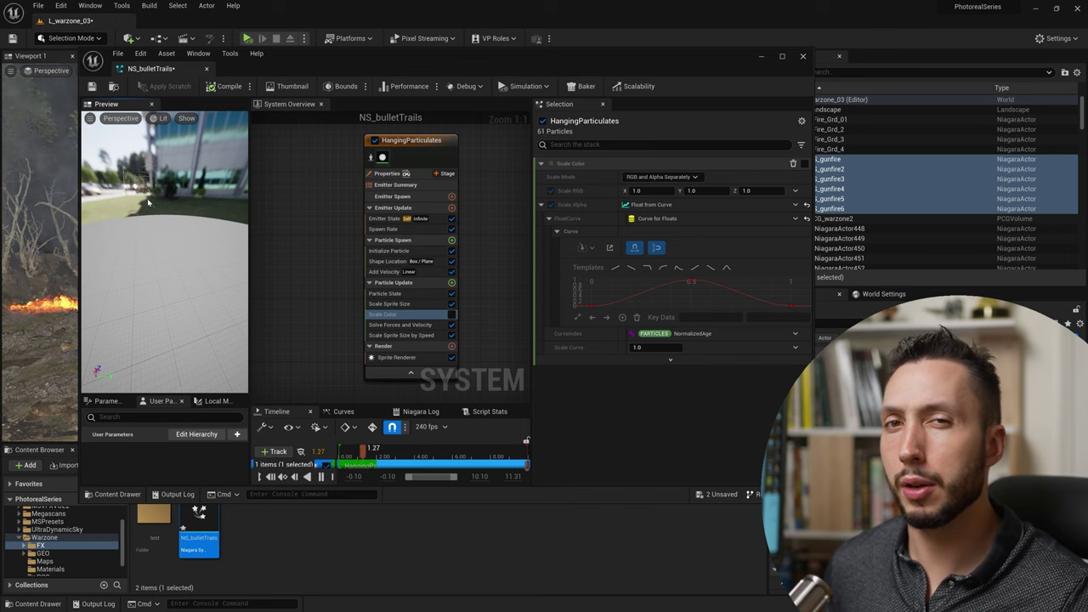
Set the Sprite Renderer alignment to Velocity Aligned
{"action": "left_click", "coordinate": [396, 357]}
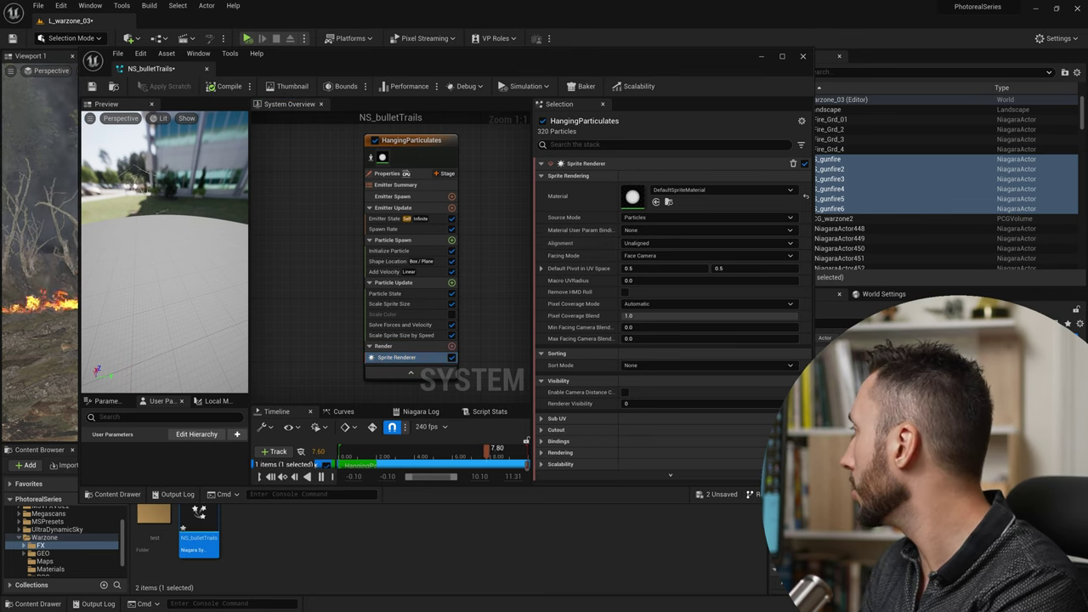
{"action": "left_click", "coordinate": [687, 244]}
{"action": "left_click", "coordinate": [663, 264]}
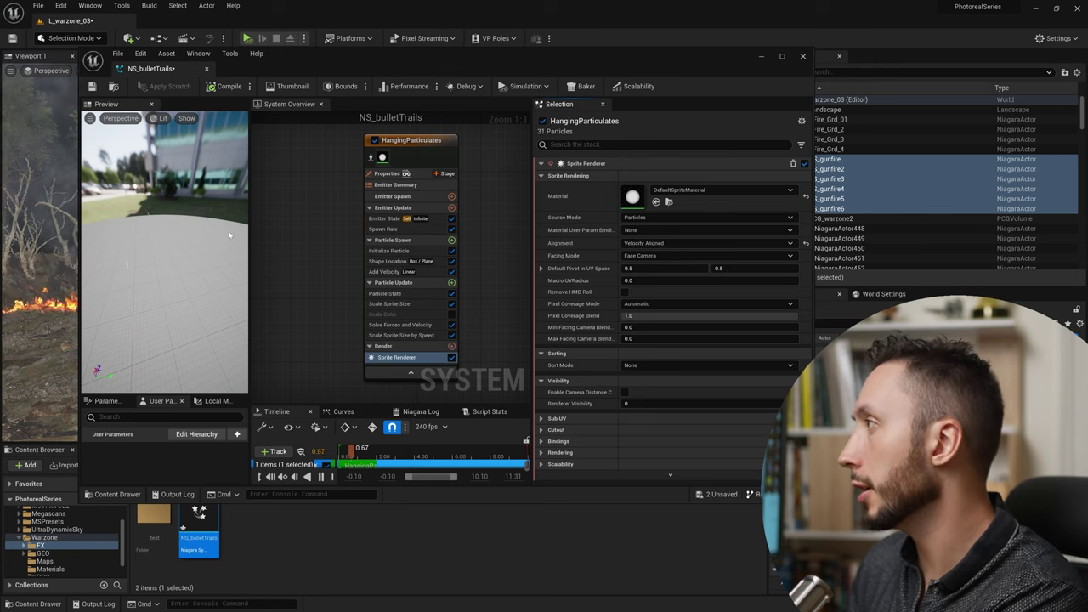
{"action": "left_click_drag", "start_coordinate": [97, 167], "coordinate": [136, 170]}
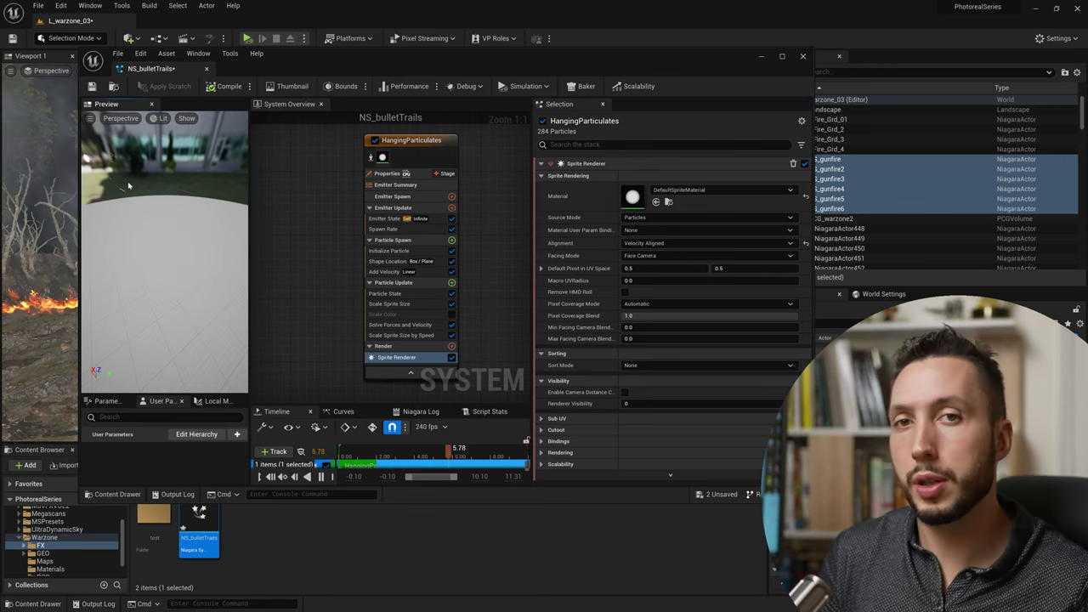
{"action": "mouse_move", "coordinate": [128, 181]}
{"action": "left_mouse_down"}
{"action": "mouse_move", "coordinate": [162, 183]}
{"action": "mouse_move", "coordinate": [161, 200]}
{"action": "left_mouse_up"}
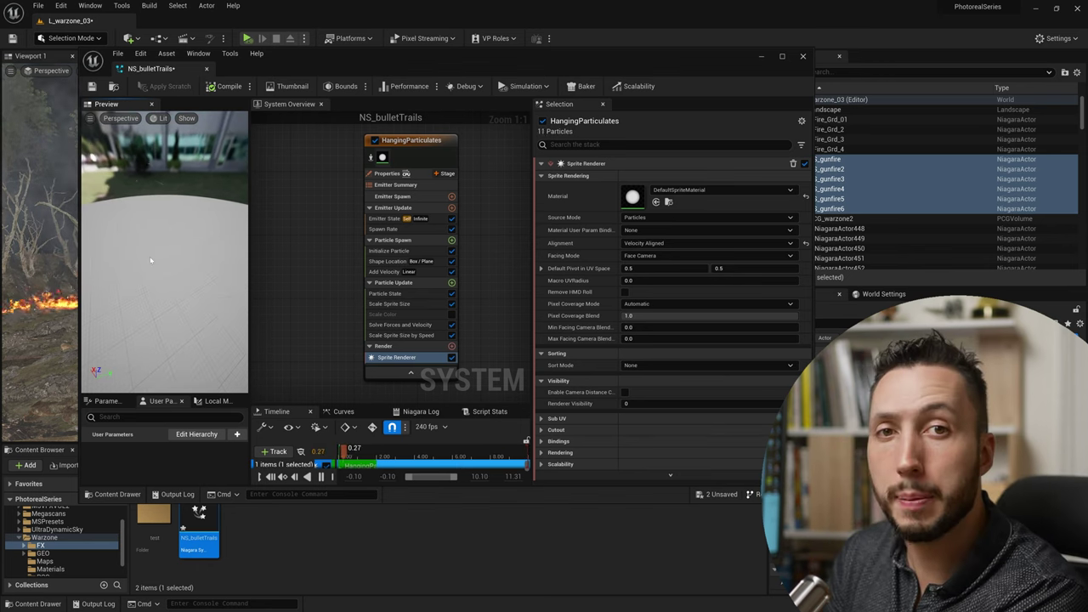
Raise Scale Sprite Size by Speed minimum and maximum Scale Factor X to 10
{"action": "left_click", "coordinate": [423, 303]}
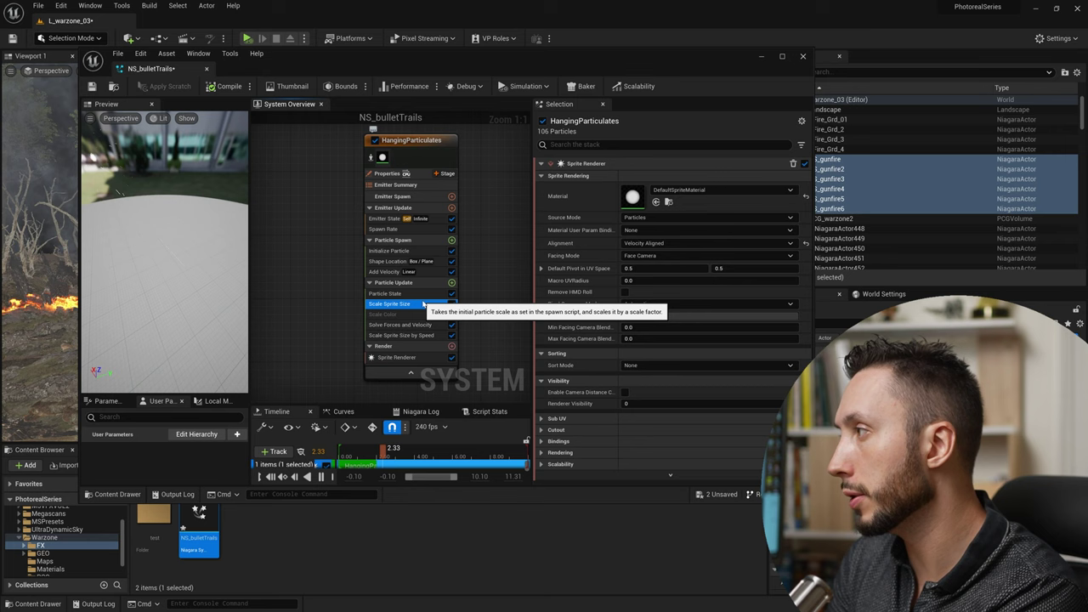
{"action": "left_click", "coordinate": [425, 335]}
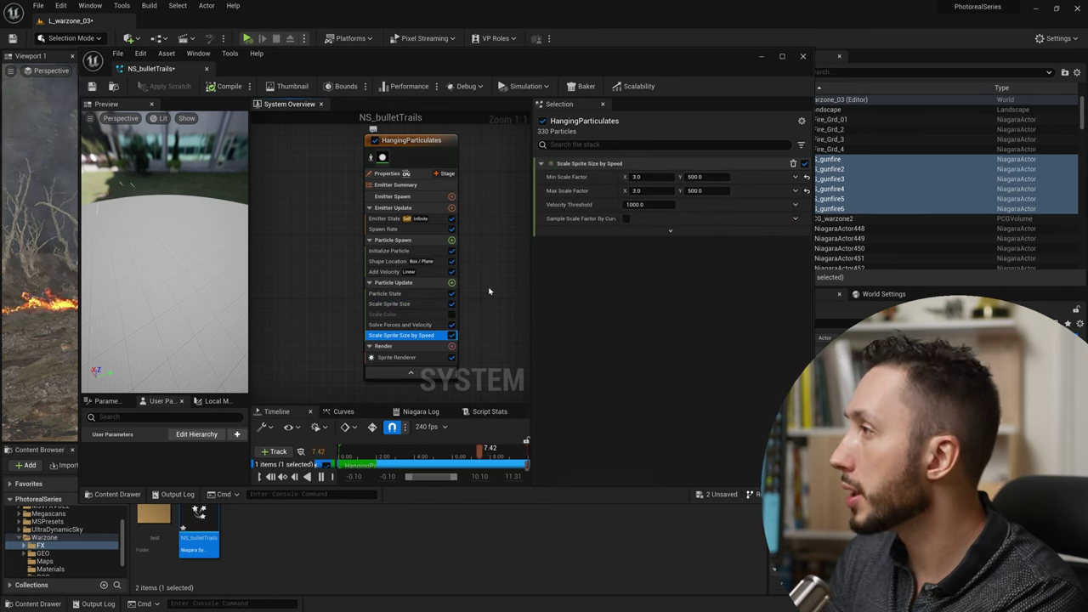
{"action": "left_click", "coordinate": [652, 191]}
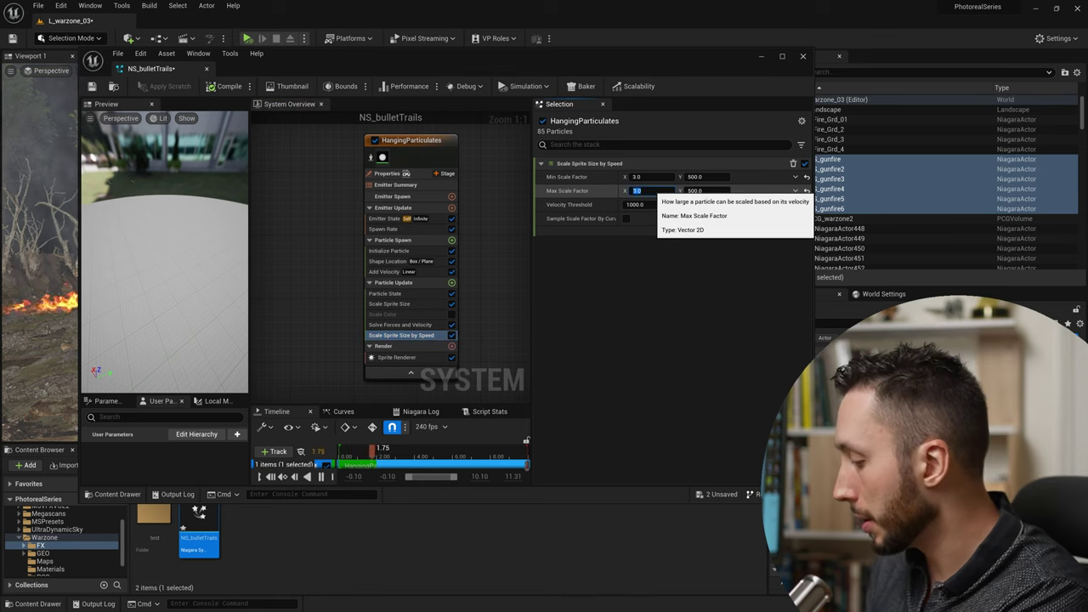
{"action": "type", "text": "10"}
{"action": "key", "text": "Return"}
{"action": "left_click", "coordinate": [638, 177]}
{"action": "type", "text": "10"}
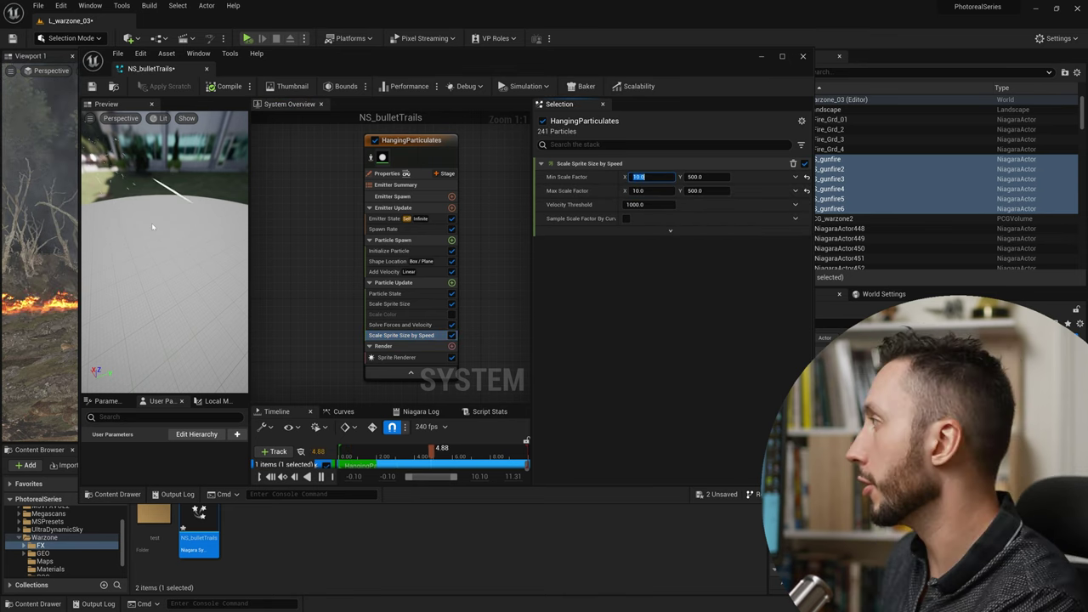
{"action": "left_click_drag", "start_coordinate": [151, 222], "coordinate": [121, 204]}
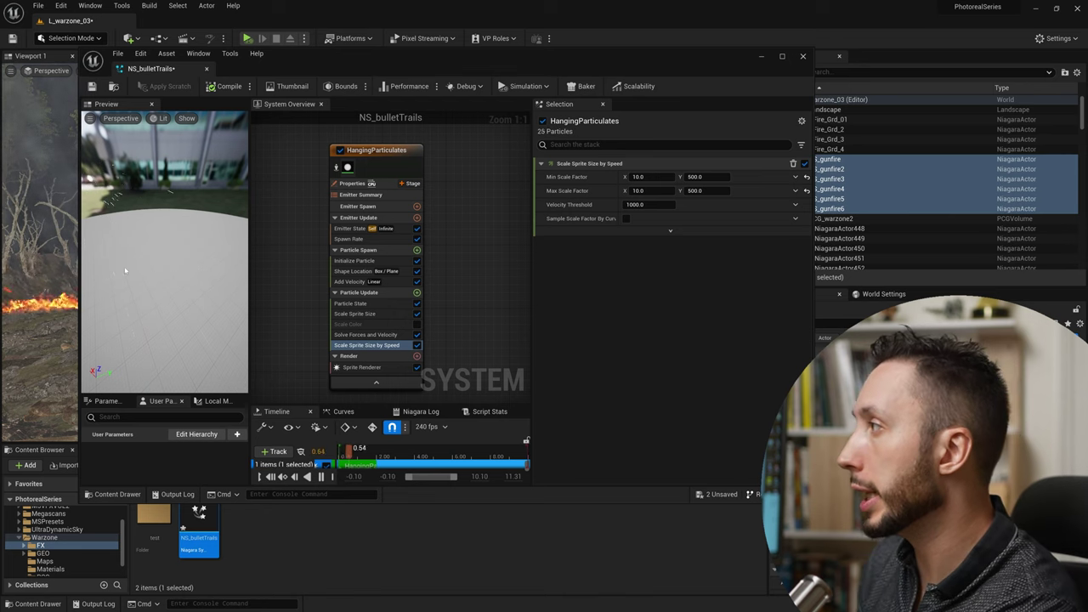
Set SpawnRate to 3.0 and enable Spawn Probability at 0.5
{"action": "left_click", "coordinate": [383, 241]}
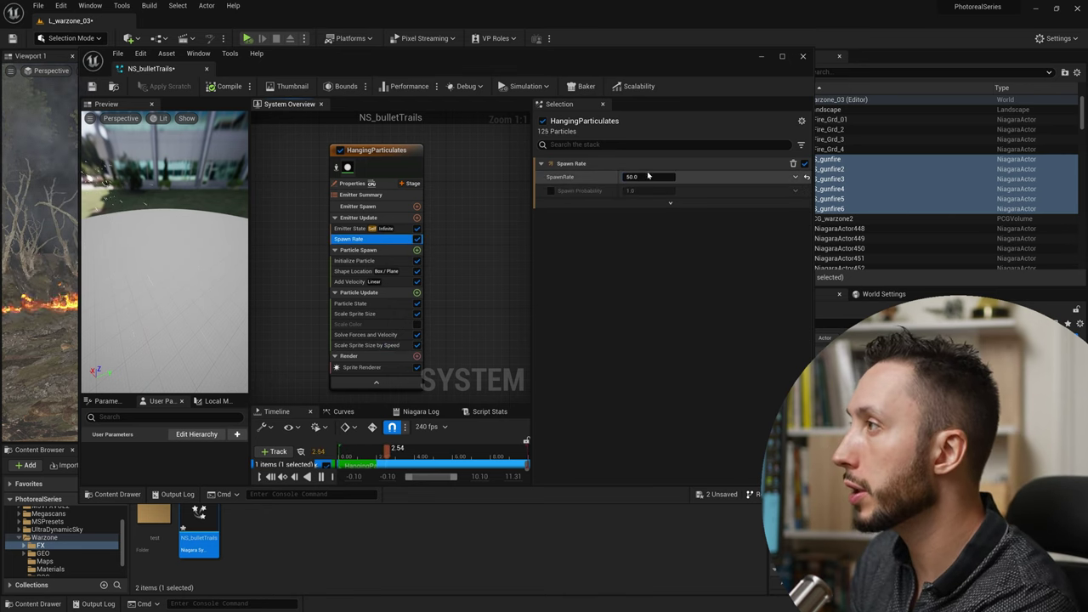
{"action": "left_click", "coordinate": [633, 176]}
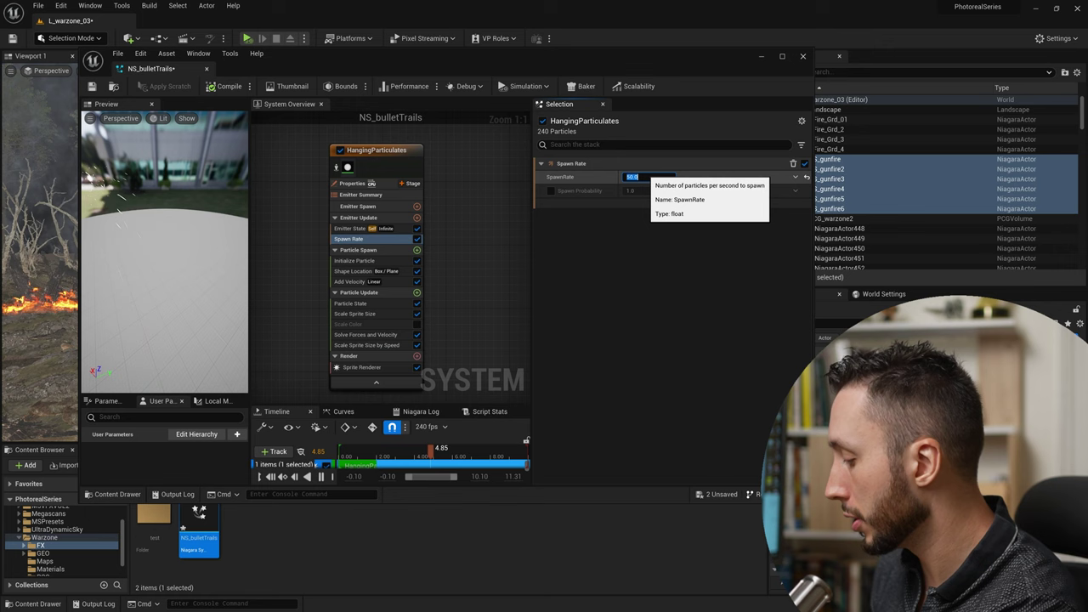
{"action": "type", "text": "1"}
{"action": "key", "text": "Return"}
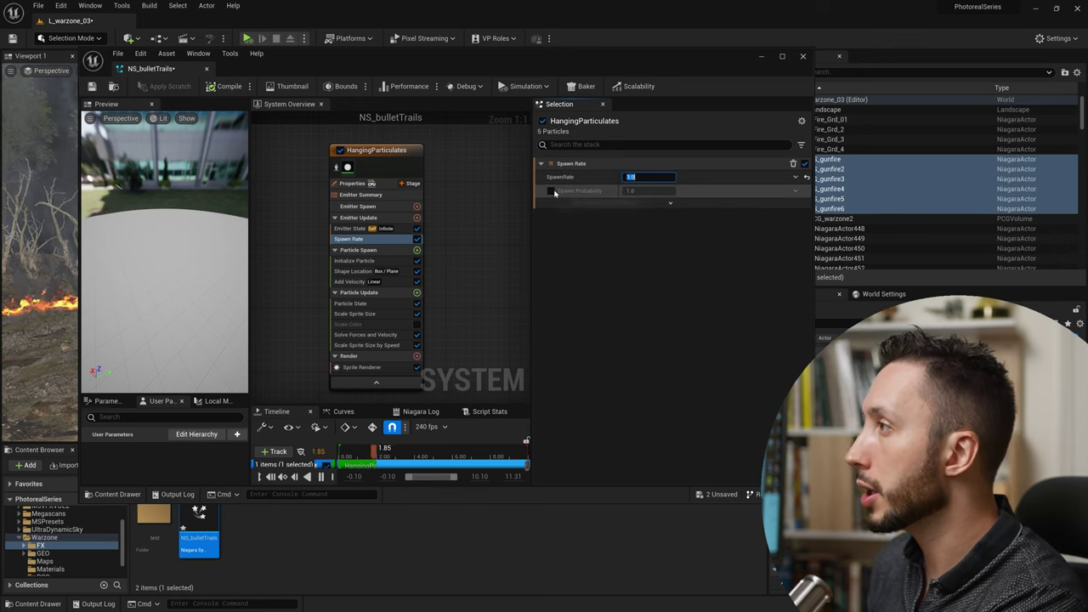
{"action": "left_click", "coordinate": [550, 190]}
{"action": "left_click", "coordinate": [633, 190]}
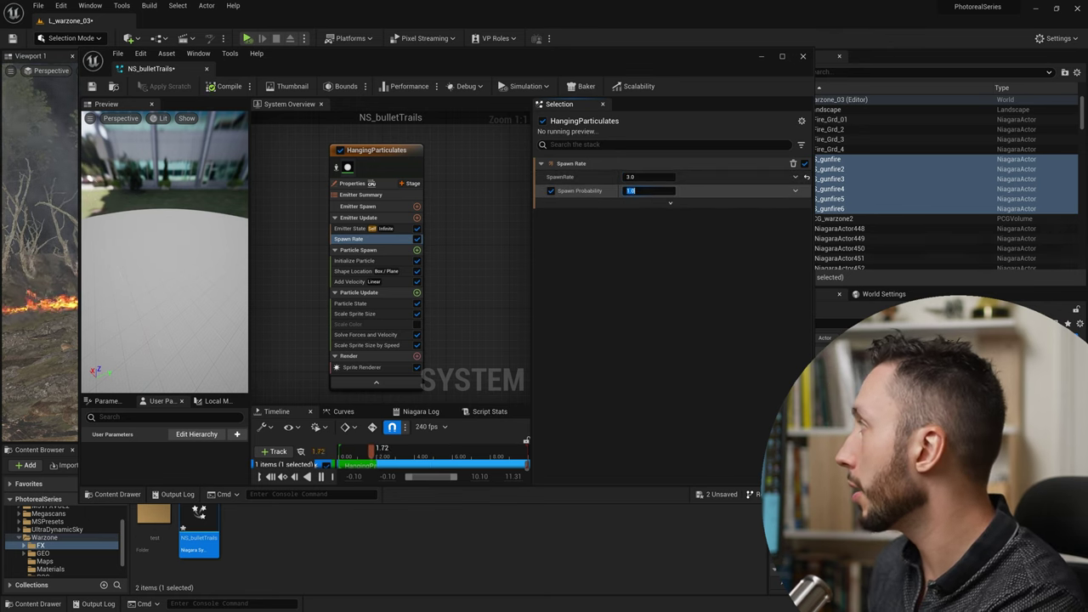
{"action": "type", "text": "0.5"}
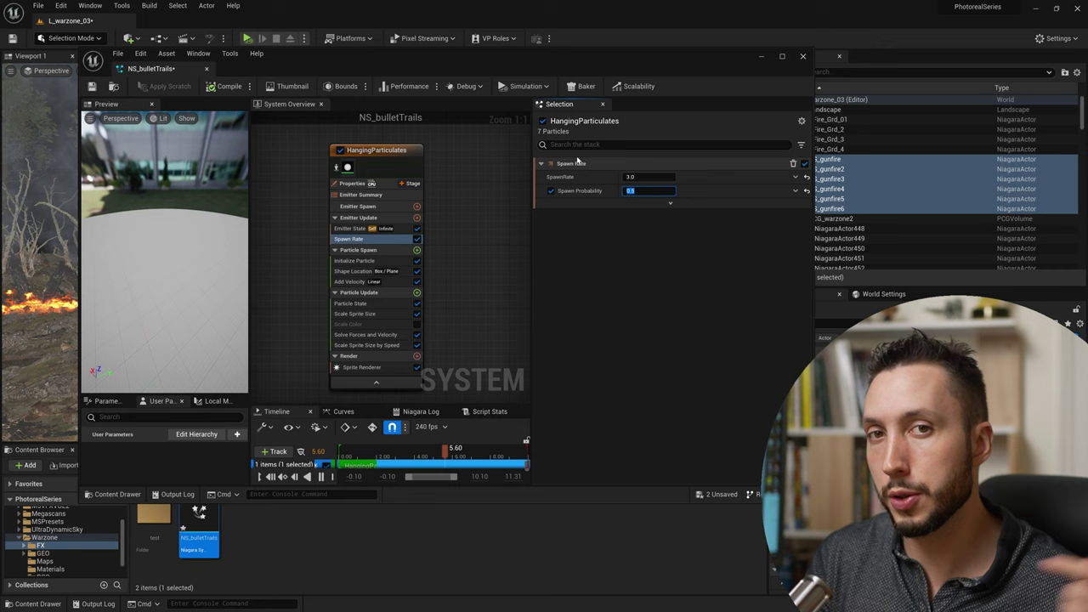
Create a new material named M_glowingTrails
{"action": "left_click", "coordinate": [301, 541]}
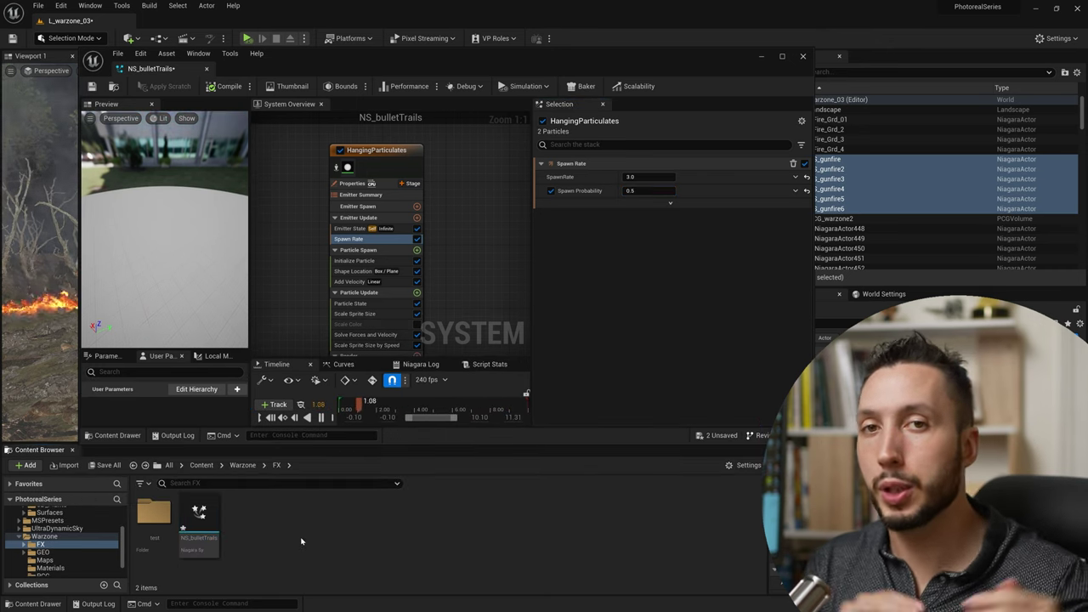
{"action": "right_click", "coordinate": [301, 541]}
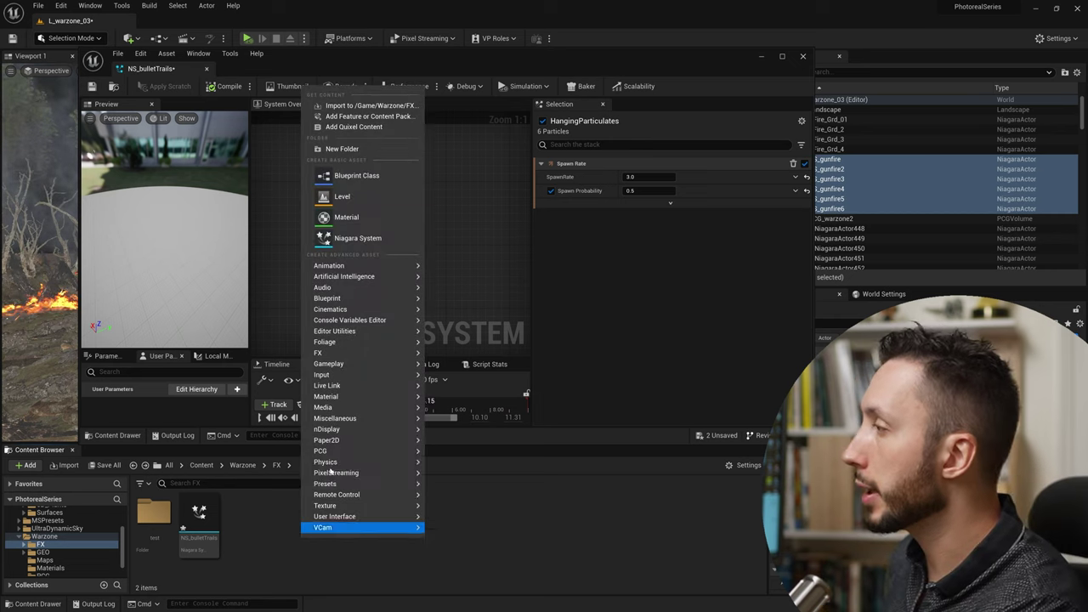
{"action": "left_click", "coordinate": [381, 220]}
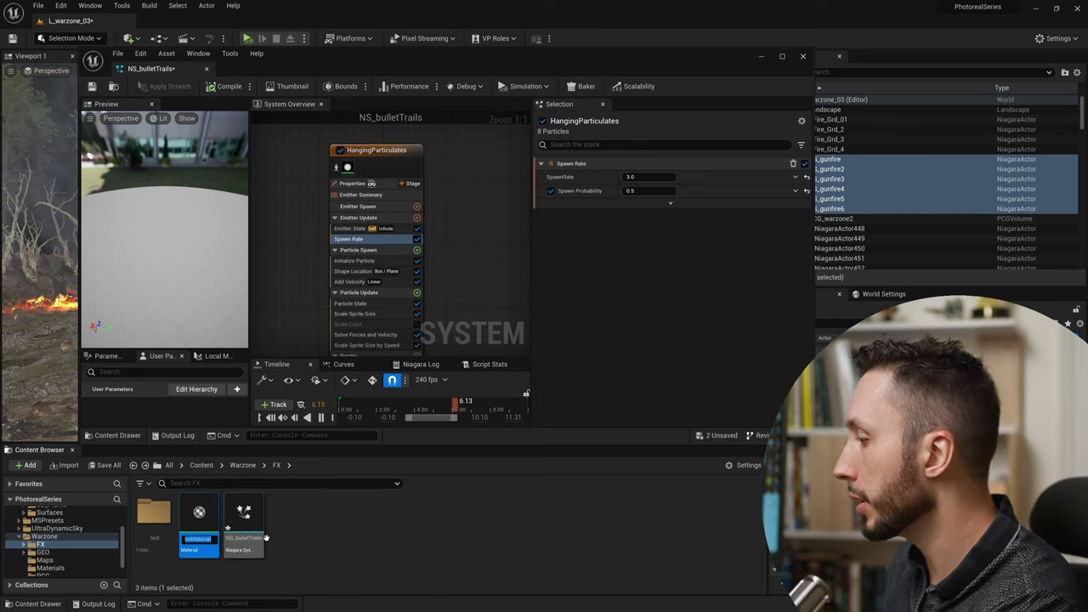
{"action": "type", "text": "M_gla"}
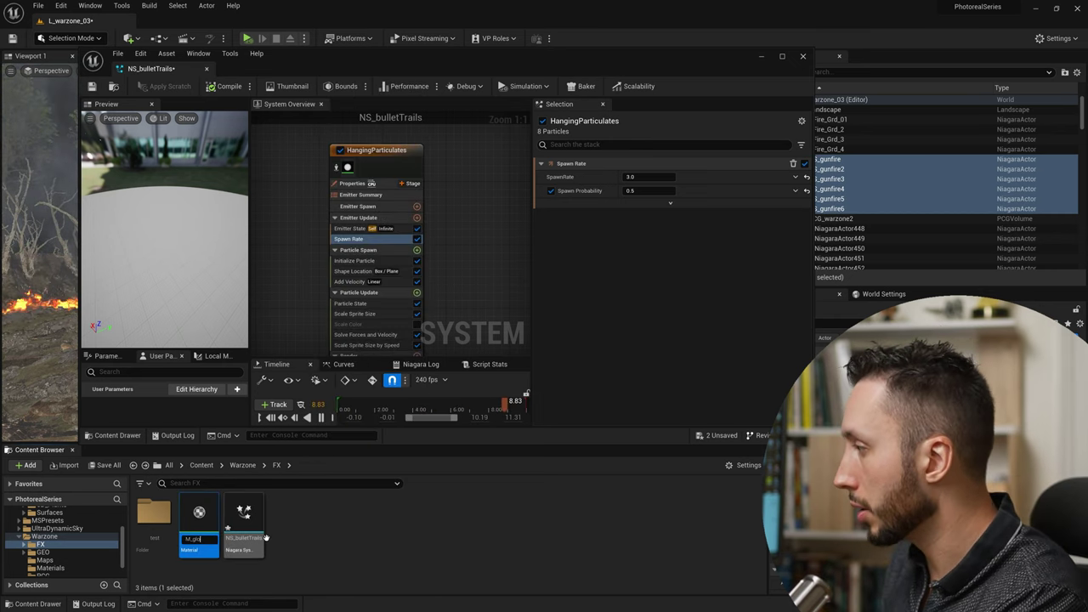
{"action": "type", "text": "wingTrails"}
{"action": "key", "text": "Return"}
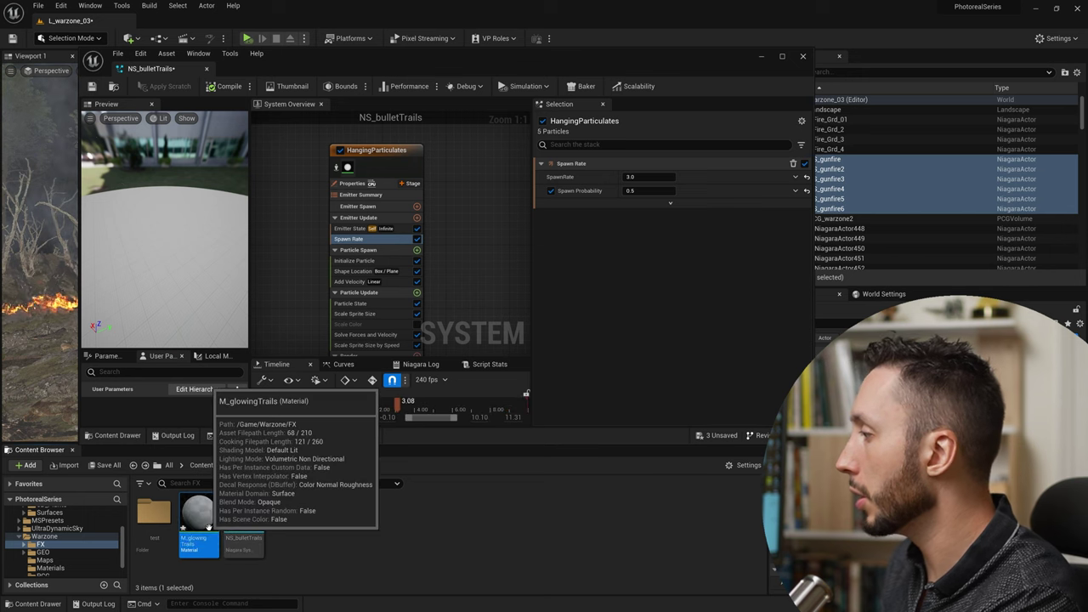
Multiply Particle Color RGB by 1000 and wire it into Emissive Color
{"action": "right_click", "coordinate": [408, 228]}
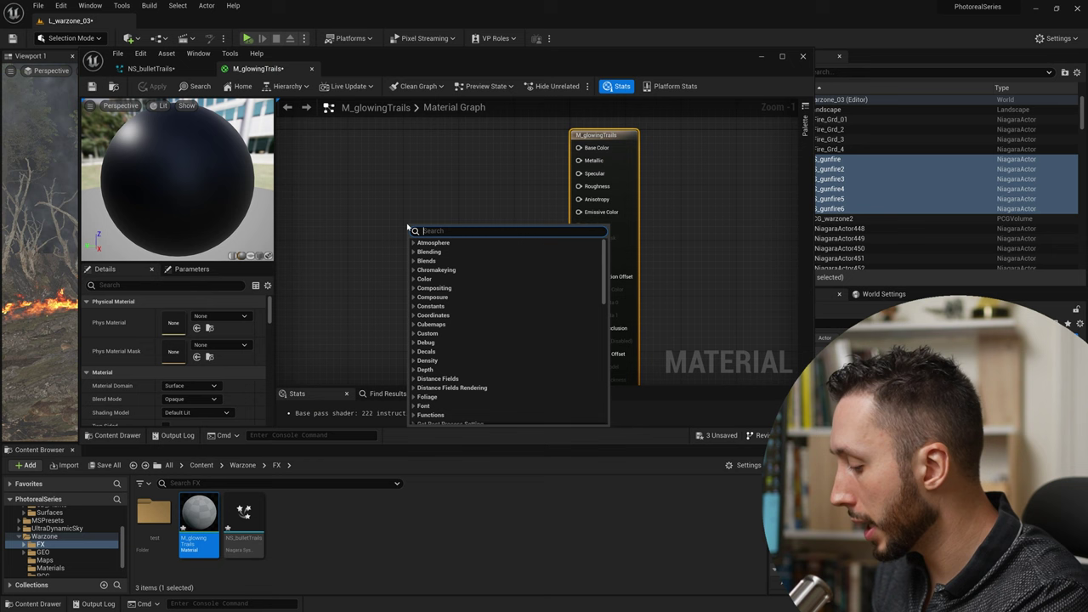
{"action": "type", "text": "particl"}
{"action": "left_click", "coordinate": [432, 336]}
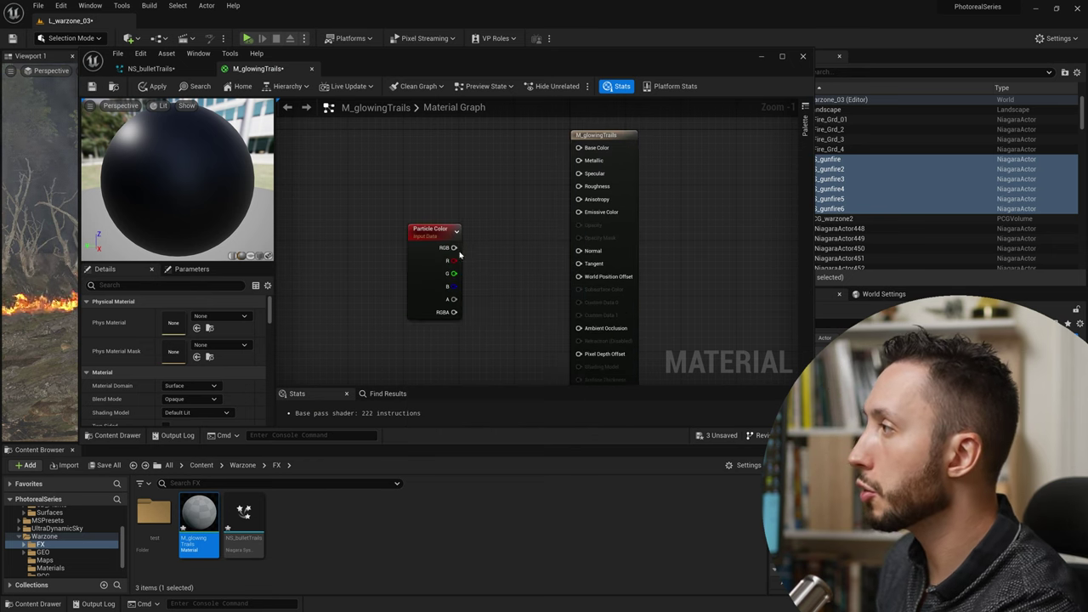
{"action": "left_click_drag", "start_coordinate": [454, 248], "coordinate": [524, 245]}
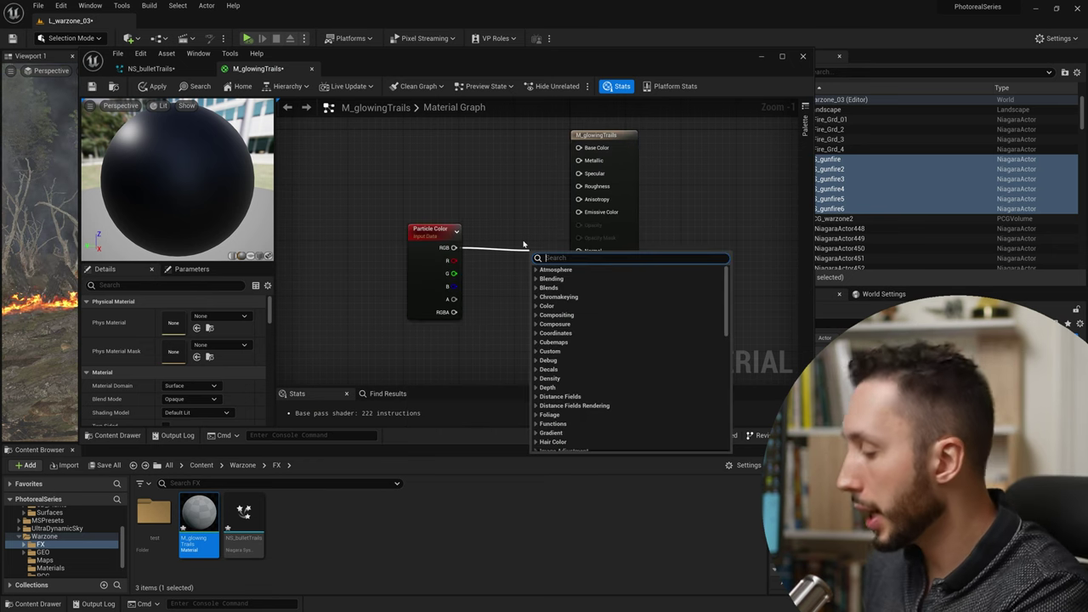
{"action": "type", "text": "ma"}
{"action": "key", "text": "BackSpace"}
{"action": "type", "text": "ult"}
{"action": "key", "text": "Return"}
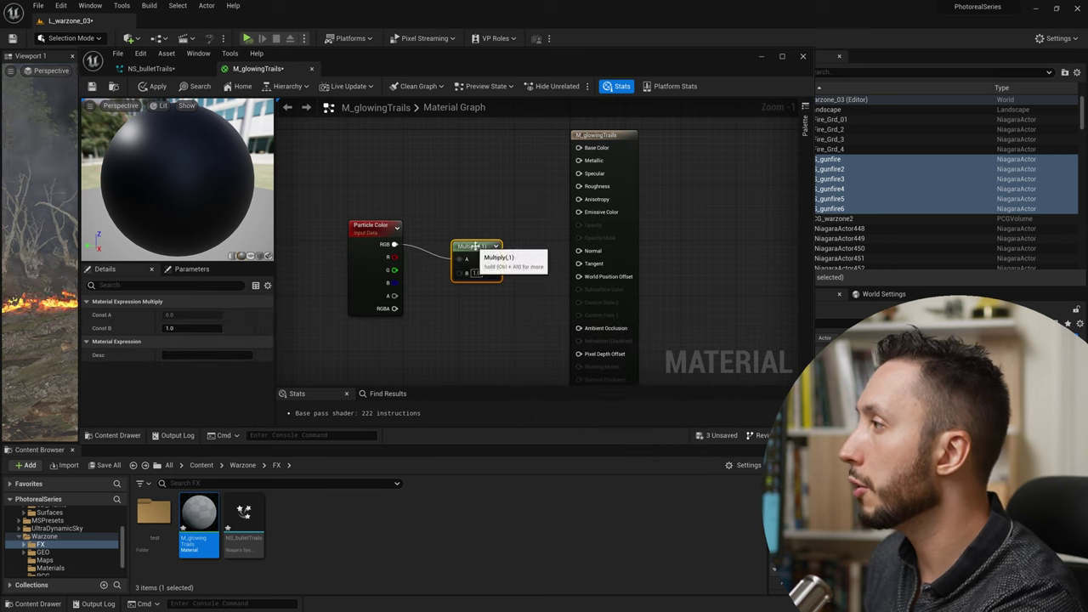
{"action": "type", "text": "1000"}
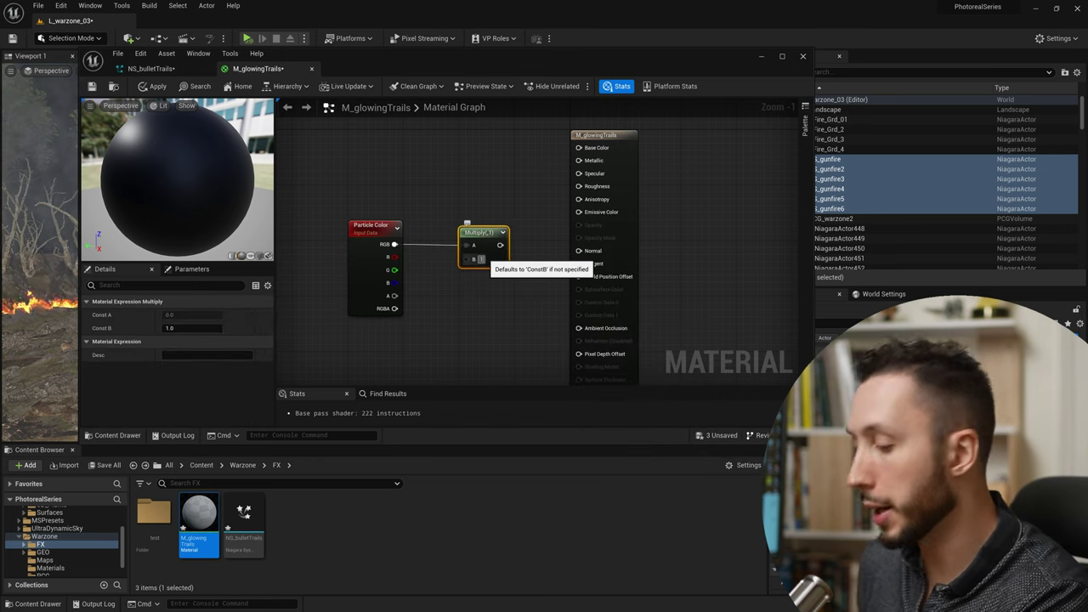
{"action": "left_click_drag", "start_coordinate": [509, 244], "coordinate": [570, 218]}
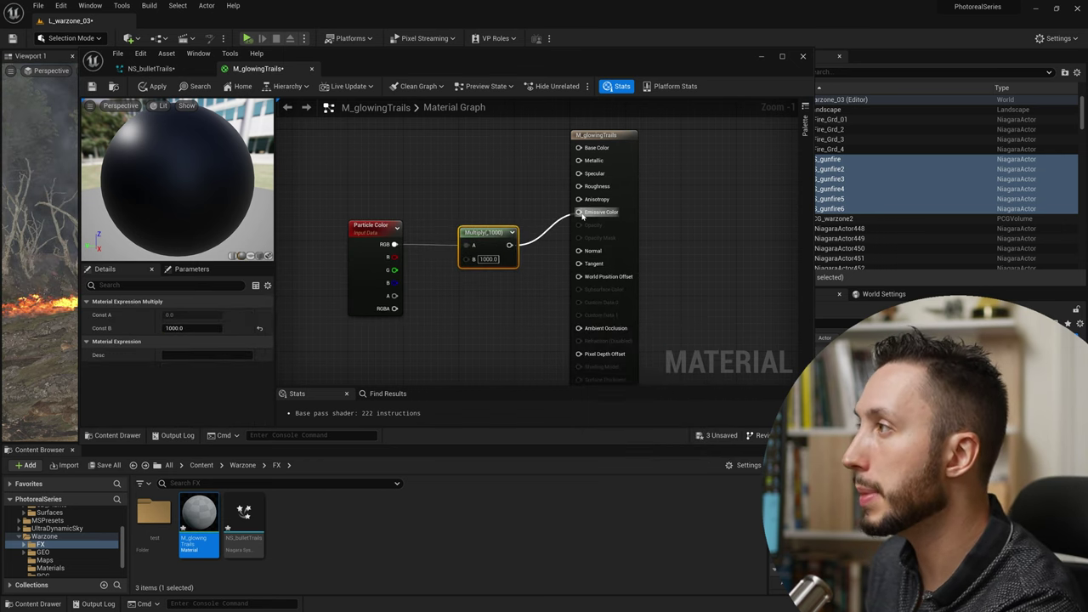
Give the NS_bulletTrails Sprite Renderer the M_glowingTrails material
{"action": "left_click", "coordinate": [151, 68]}
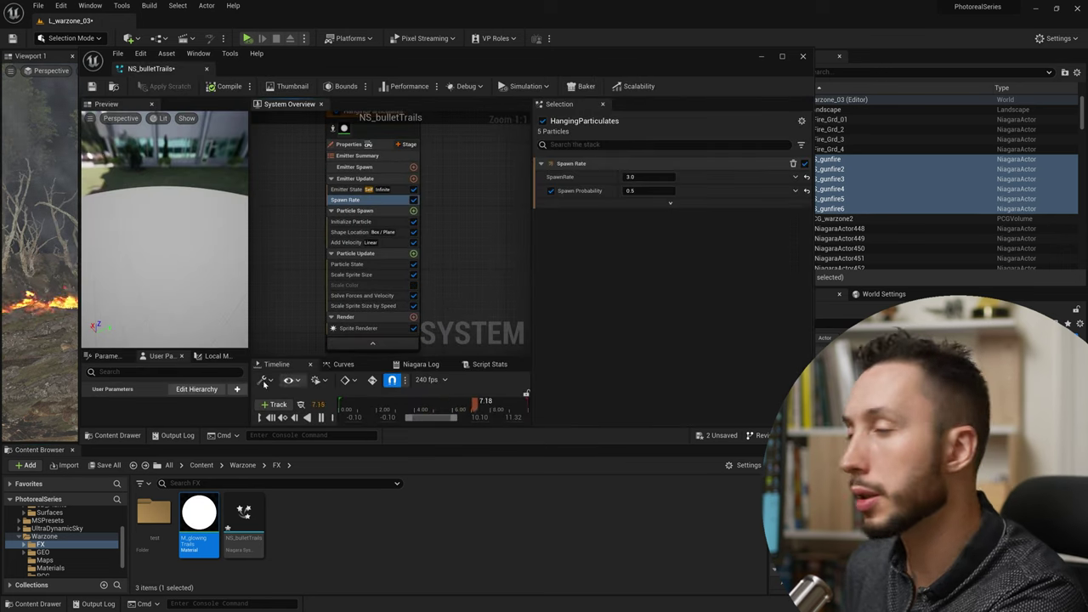
{"action": "left_click", "coordinate": [372, 328]}
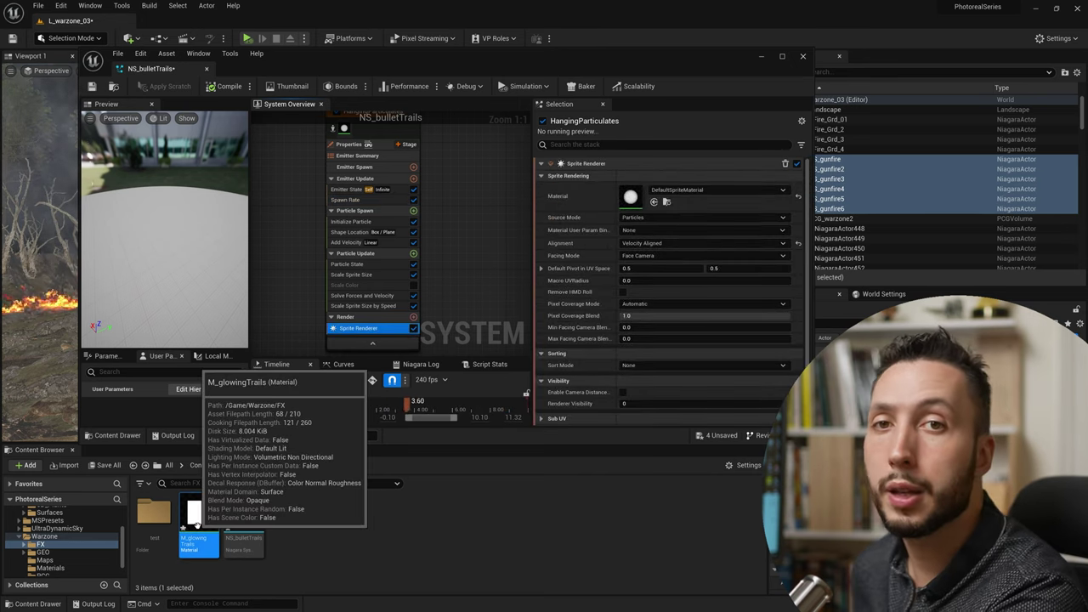
{"action": "left_click_drag", "start_coordinate": [197, 522], "coordinate": [636, 195]}
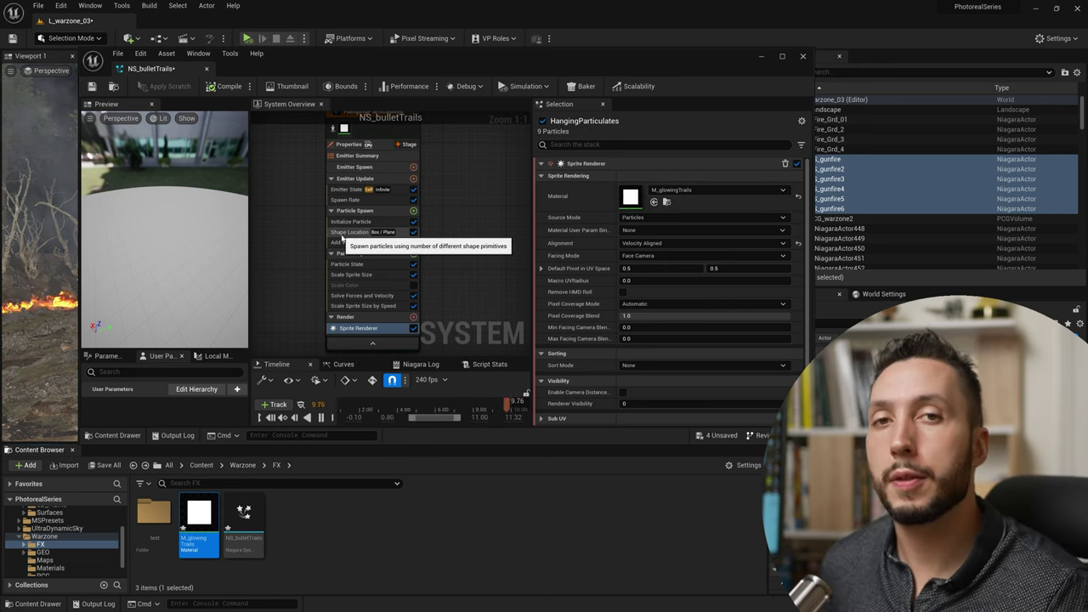
{"action": "double_click", "coordinate": [204, 531]}
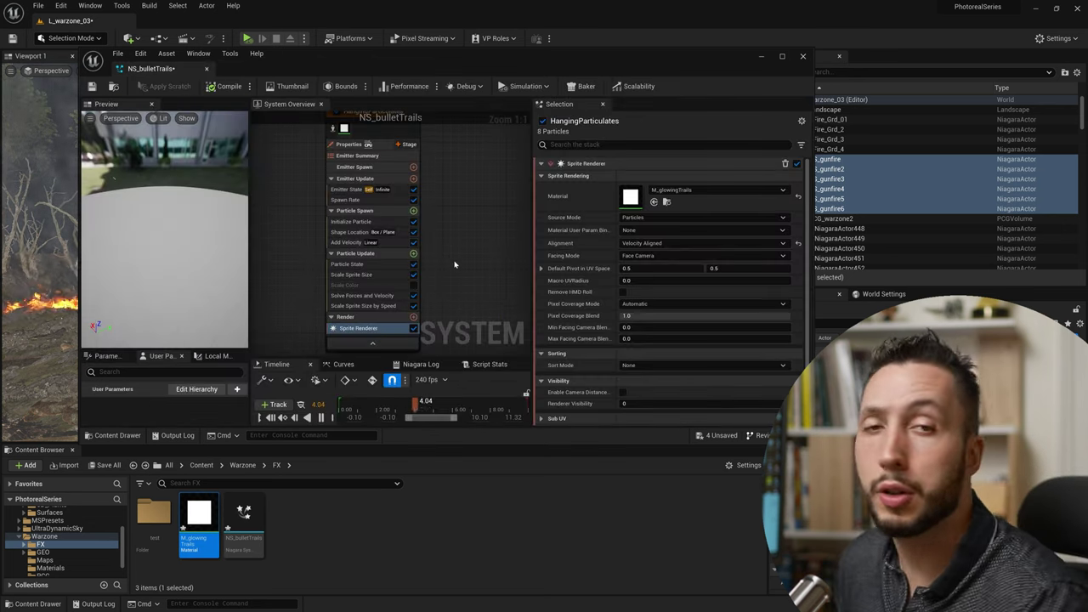
Set the Initialize Particle colour to orange (R 1, G 0.32, B 0)
{"action": "left_click", "coordinate": [352, 222]}
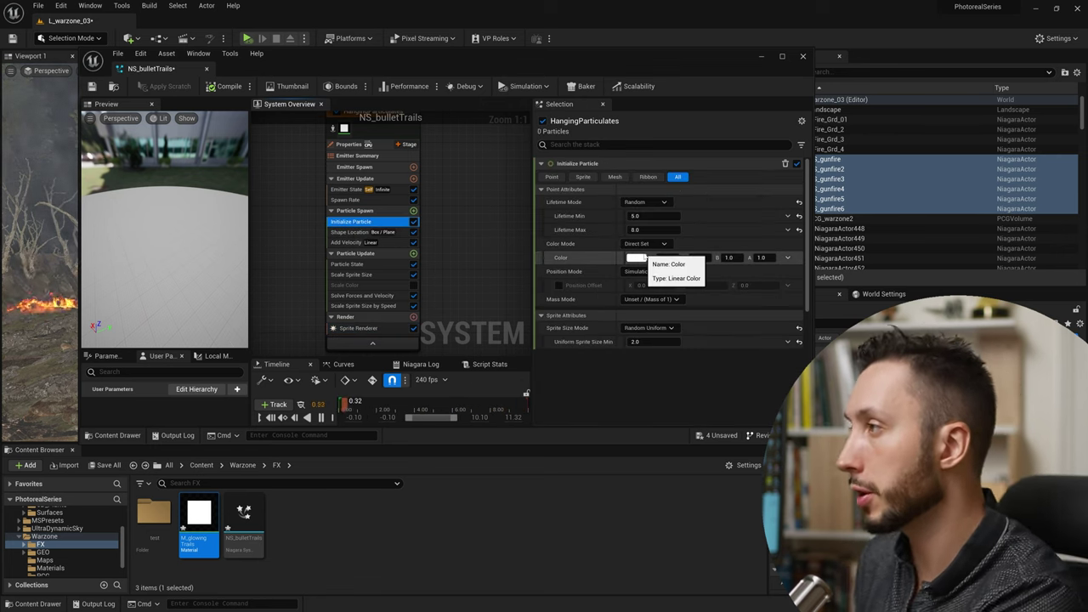
{"action": "left_click", "coordinate": [645, 257]}
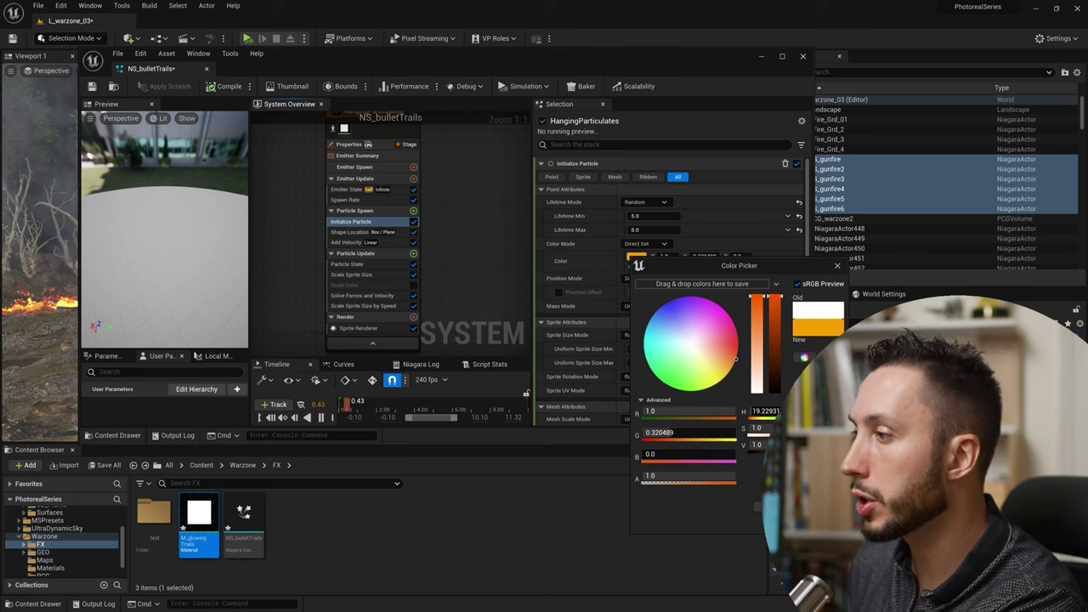
{"action": "left_click", "coordinate": [146, 255]}
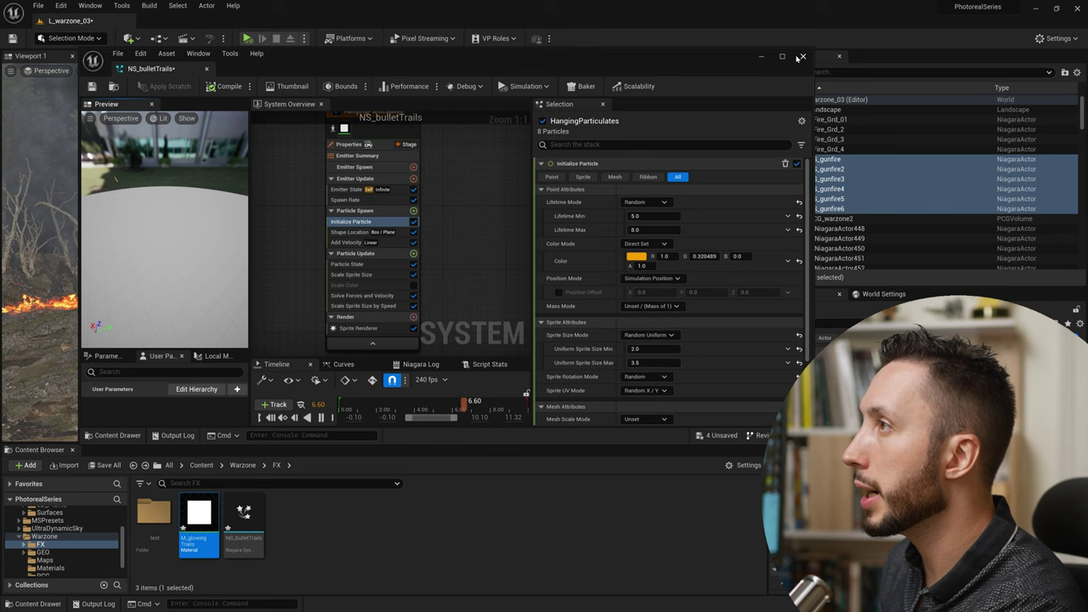
Drop NS_bulletTrails into the burned-forest level and shift it into place among the trees
{"action": "left_click", "coordinate": [765, 58]}
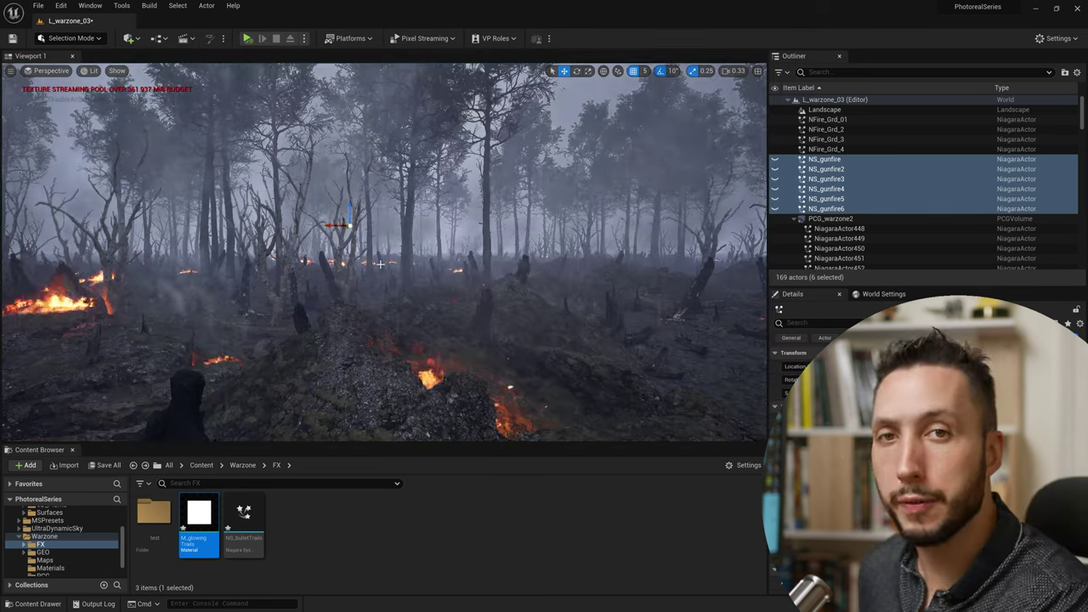
{"action": "left_click", "coordinate": [244, 518]}
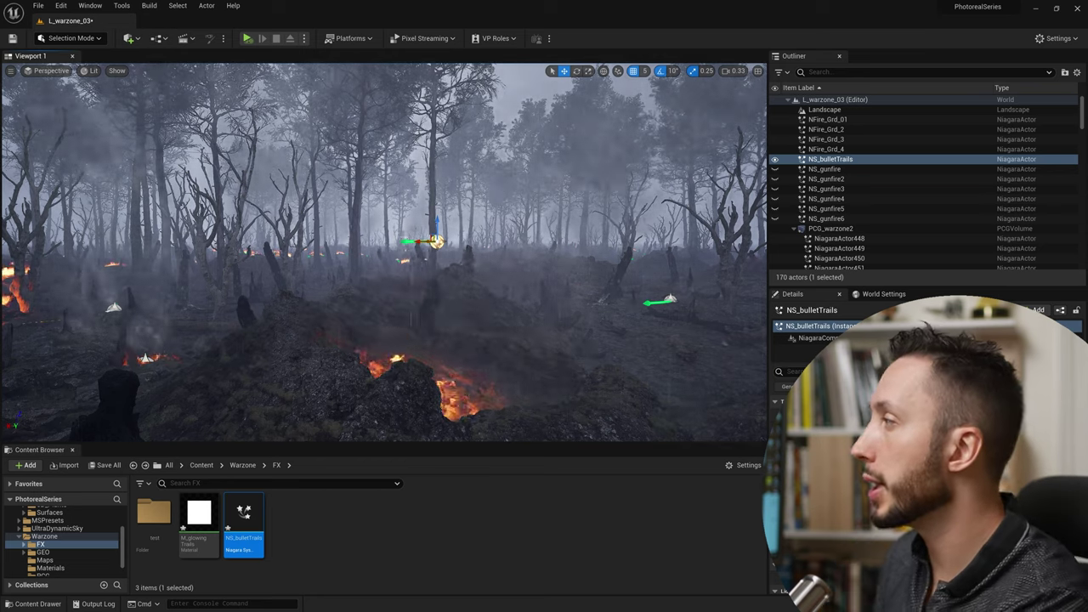
{"action": "left_click_drag", "start_coordinate": [419, 229], "coordinate": [744, 228]}
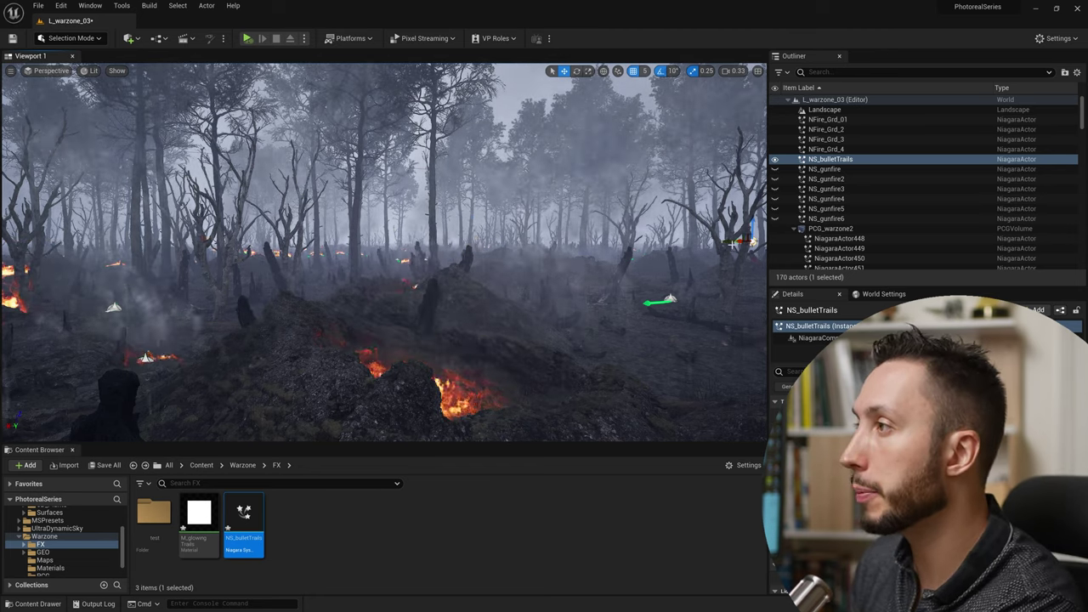
{"action": "left_click_drag", "start_coordinate": [746, 243], "coordinate": [589, 240]}
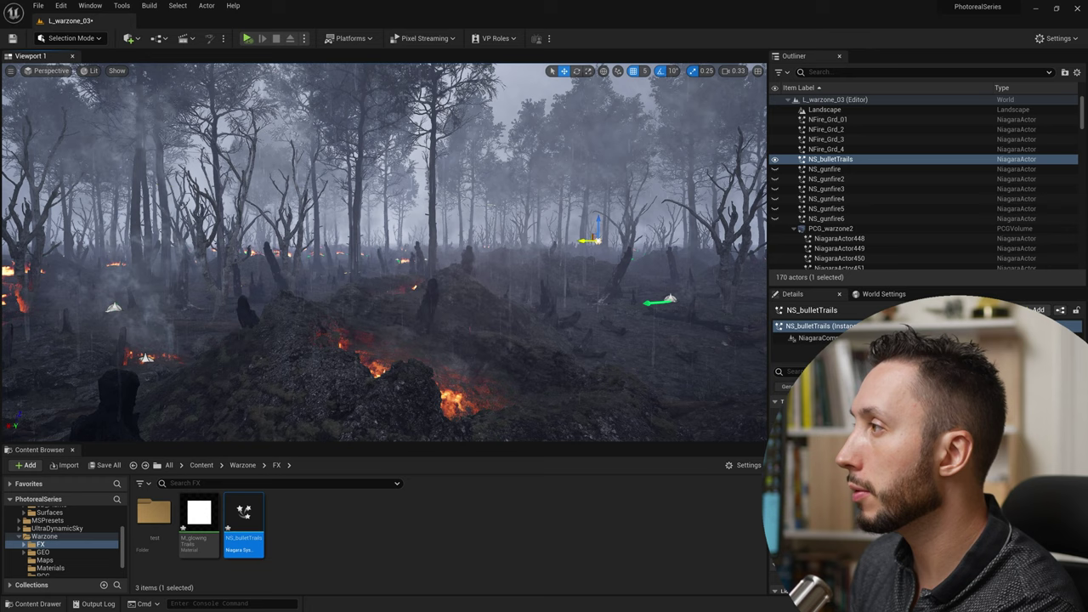
{"action": "left_click_drag", "start_coordinate": [591, 240], "coordinate": [723, 223]}
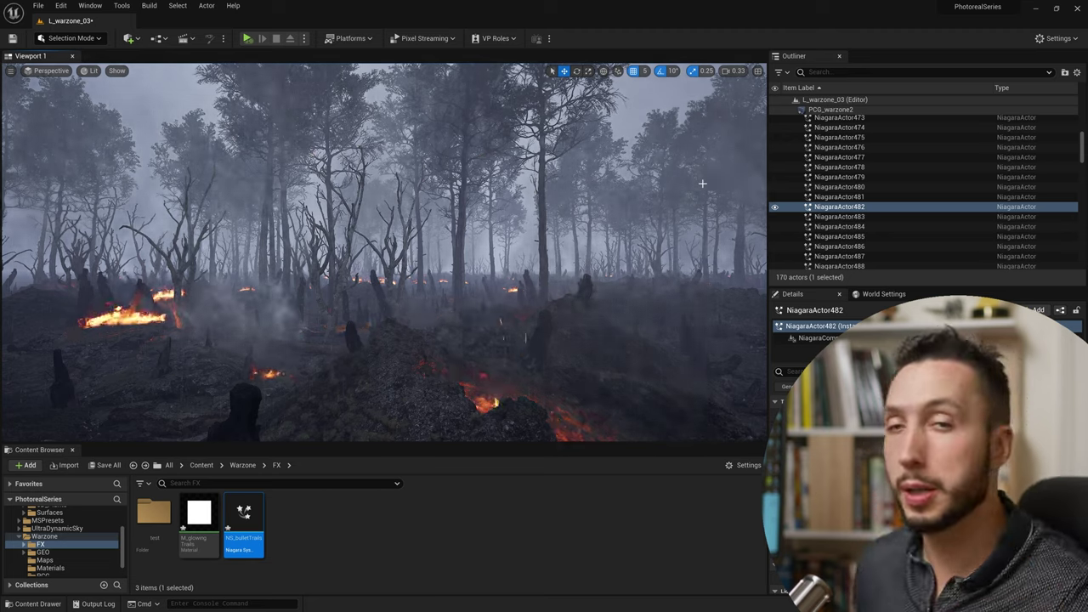
Add a Post Process Volume with Infinite Extent (Unbound) enabled
{"action": "left_click", "coordinate": [130, 38]}
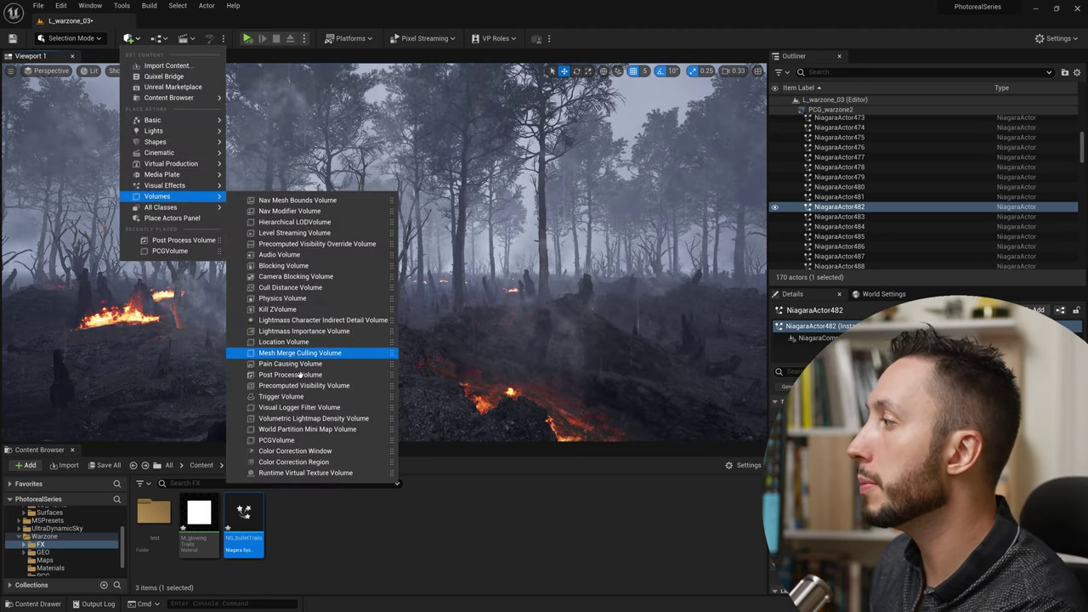
{"action": "mouse_move", "coordinate": [158, 196]}
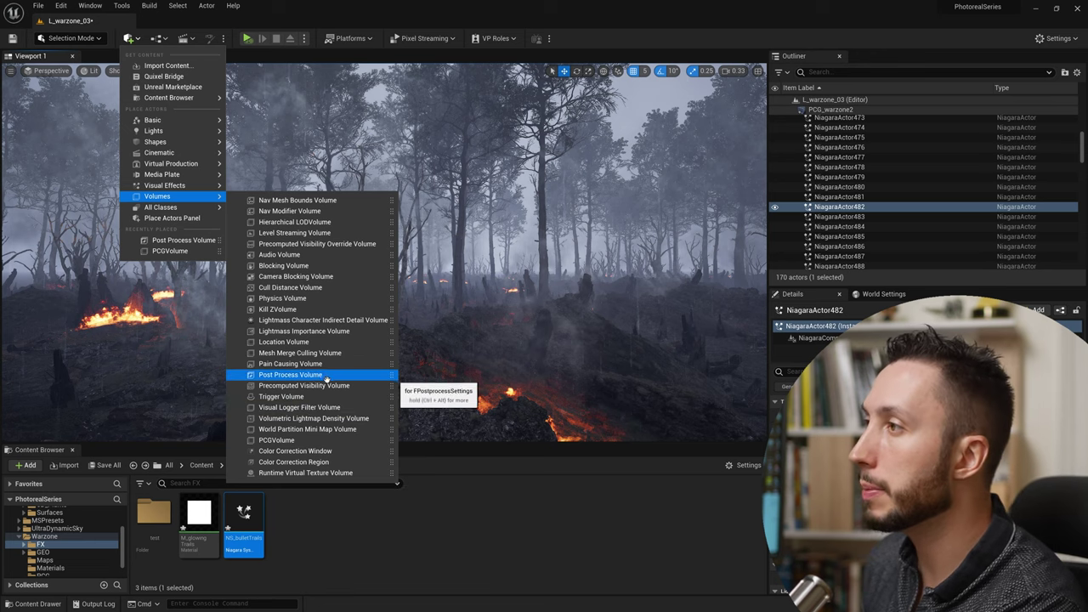
{"action": "left_click", "coordinate": [324, 376]}
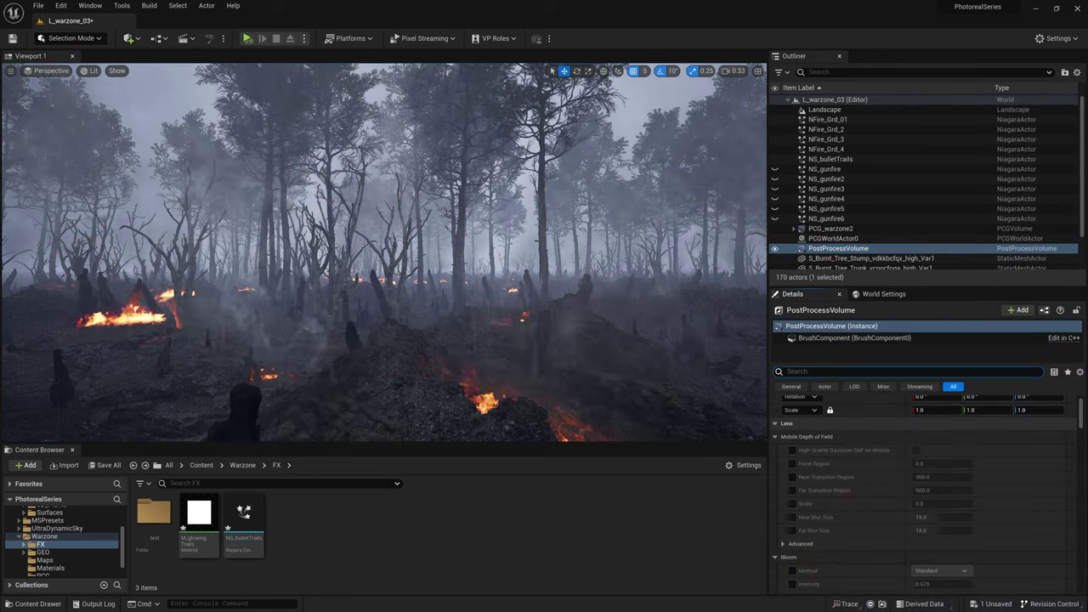
{"action": "type", "text": "unbounb"}
{"action": "key", "text": "BackSpace"}
{"action": "type", "text": "d"}
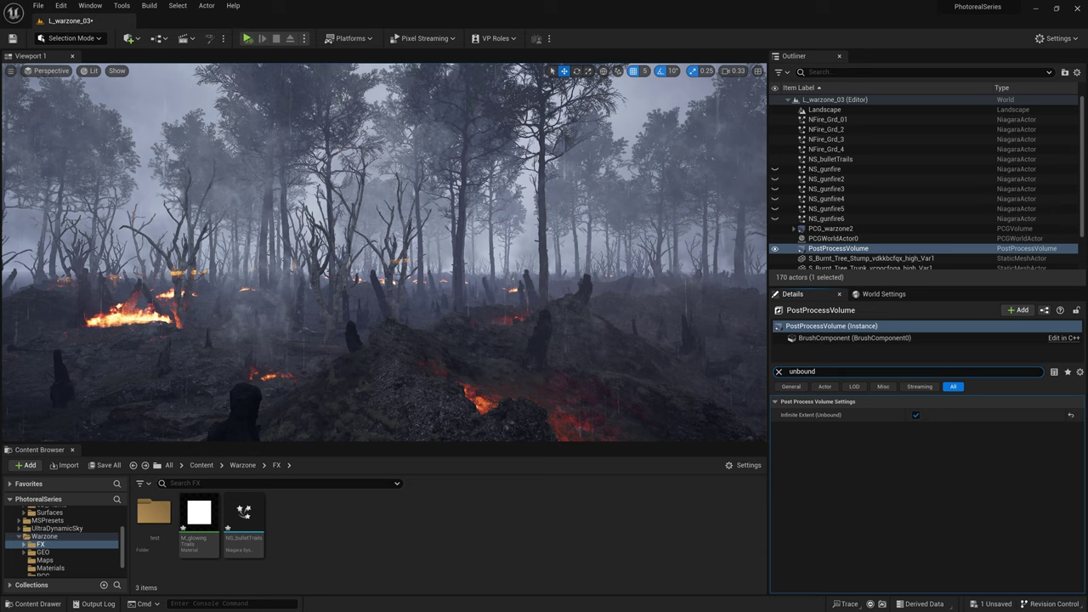
{"action": "left_click", "coordinate": [916, 416]}
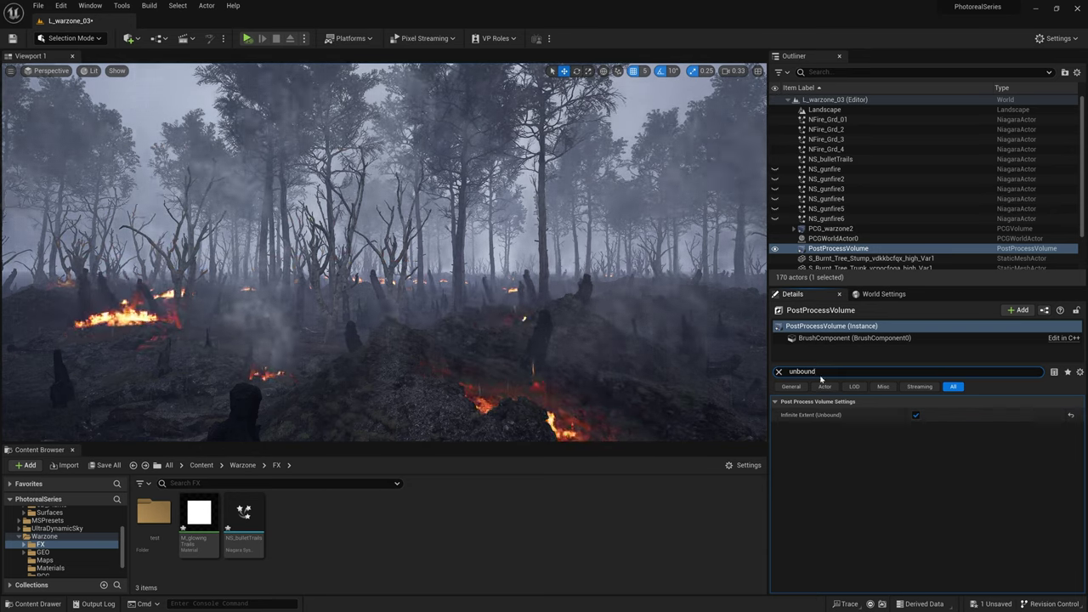
Enable the volume's Bloom Intensity override and raise its value
{"action": "left_click", "coordinate": [777, 372]}
{"action": "type", "text": "bloom"}
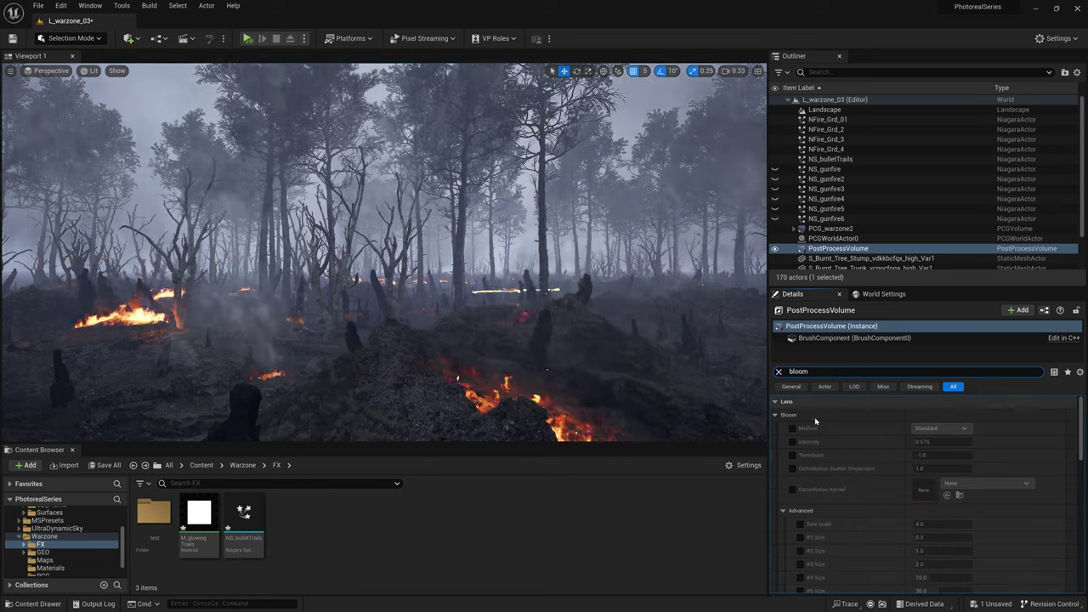
{"action": "left_click", "coordinate": [792, 441]}
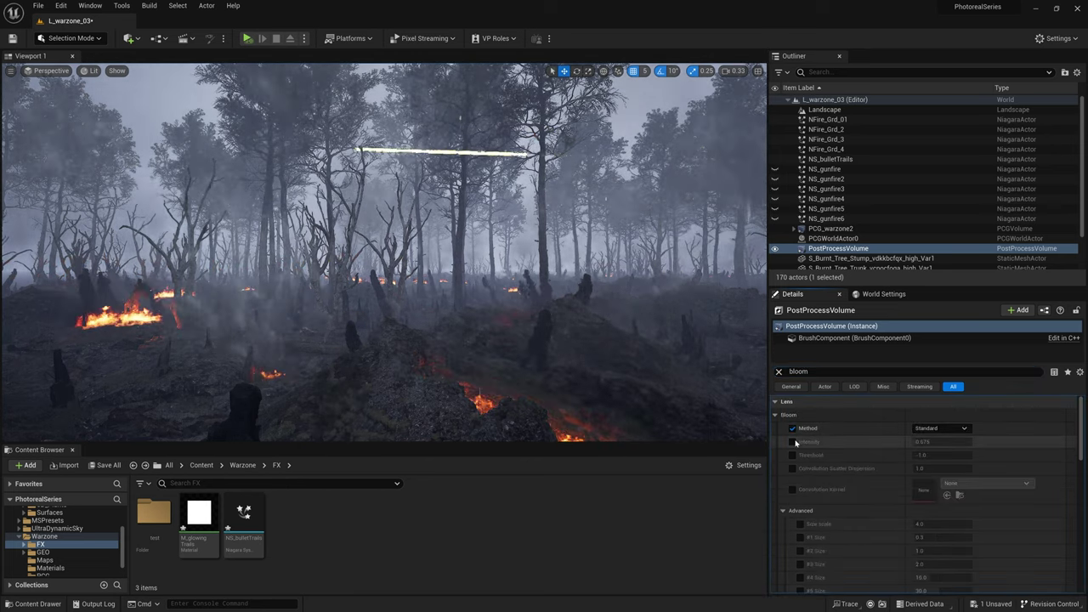
{"action": "left_click", "coordinate": [924, 441]}
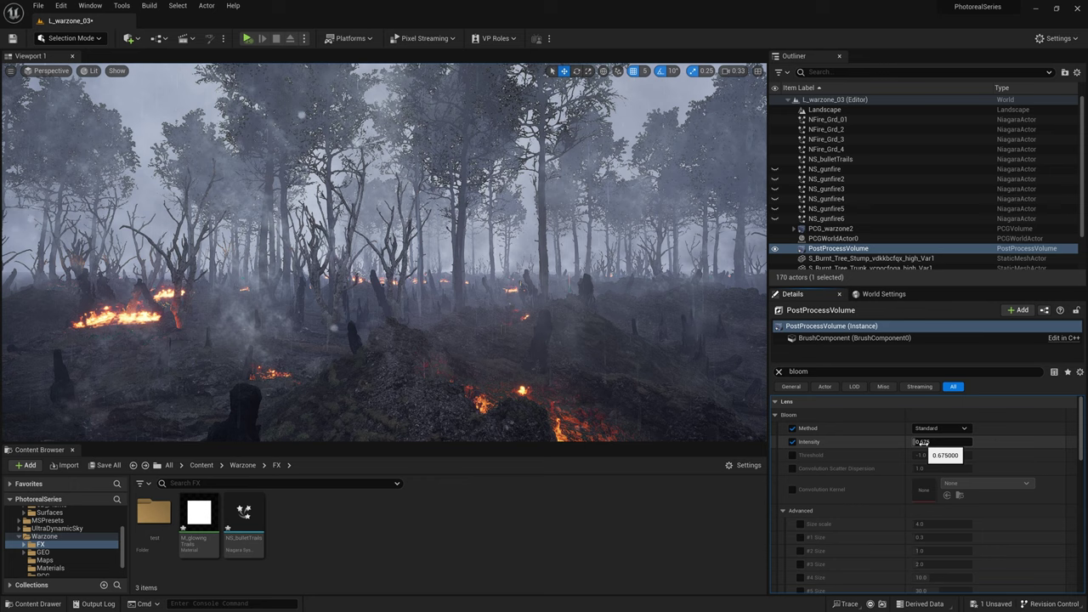
{"action": "mouse_move", "coordinate": [922, 442]}
{"action": "left_mouse_down"}
{"action": "mouse_move", "coordinate": [935, 442]}
{"action": "mouse_move", "coordinate": [914, 442]}
{"action": "left_mouse_up"}
{"action": "left_click", "coordinate": [929, 442]}
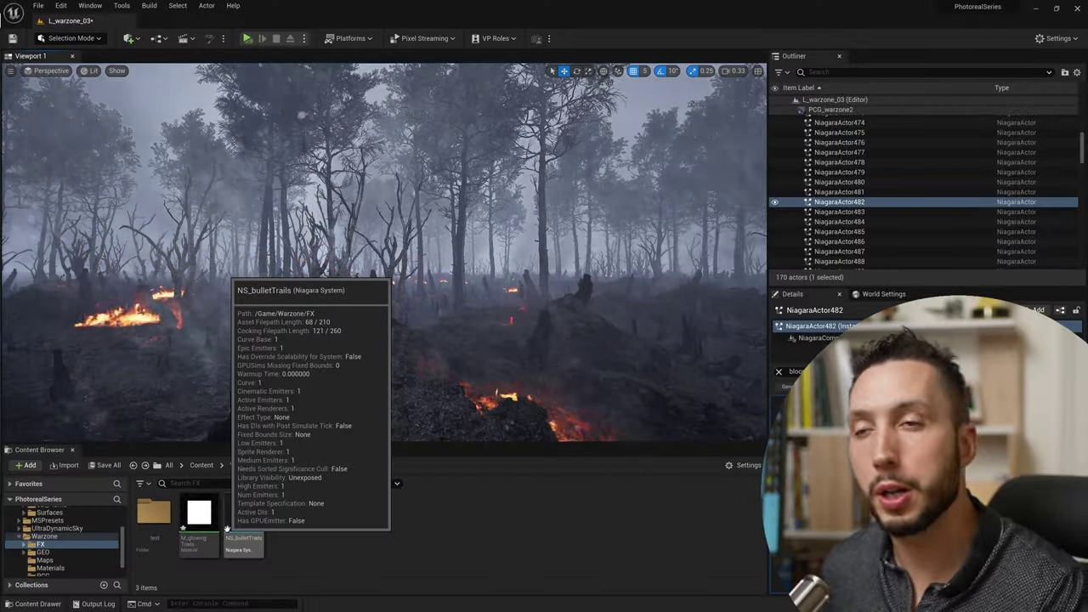
Add a Collision module to the HangingParticulates Particle Update stage
{"action": "double_click", "coordinate": [256, 516]}
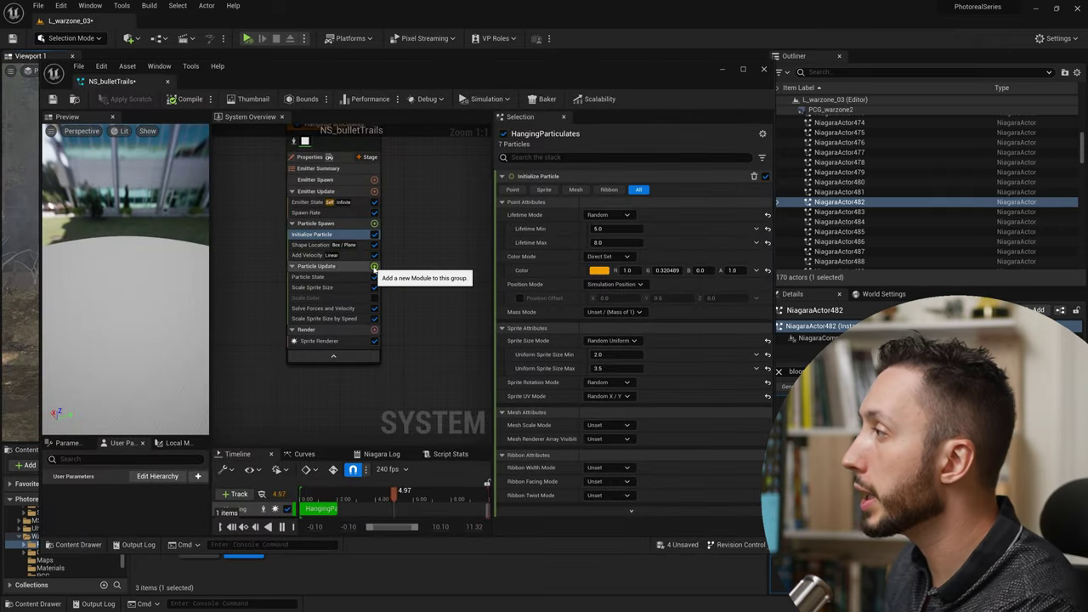
{"action": "left_click", "coordinate": [375, 266]}
{"action": "type", "text": "c"}
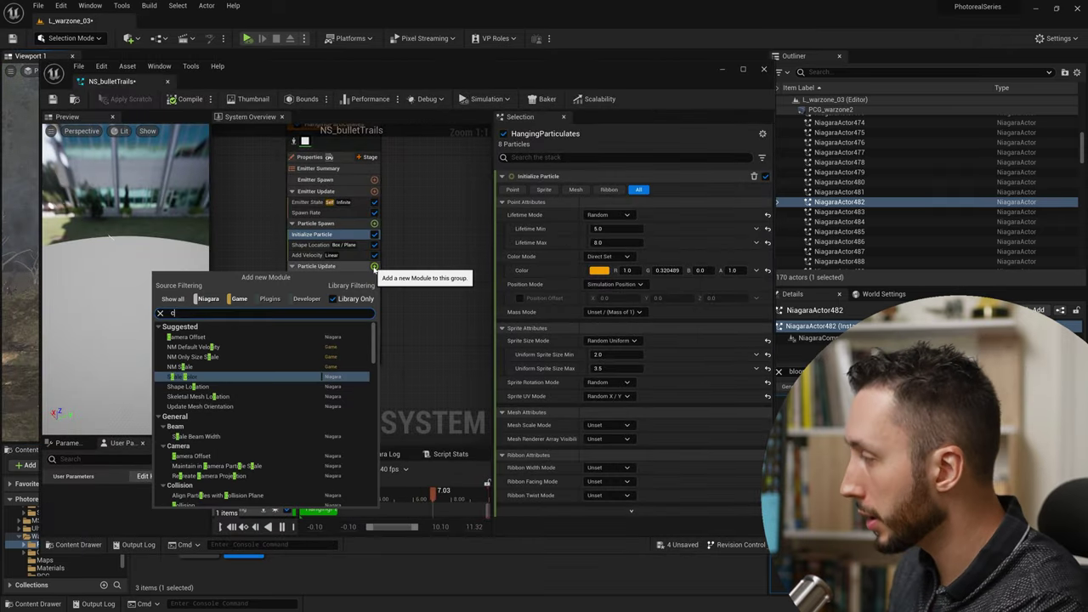
{"action": "type", "text": "ol"}
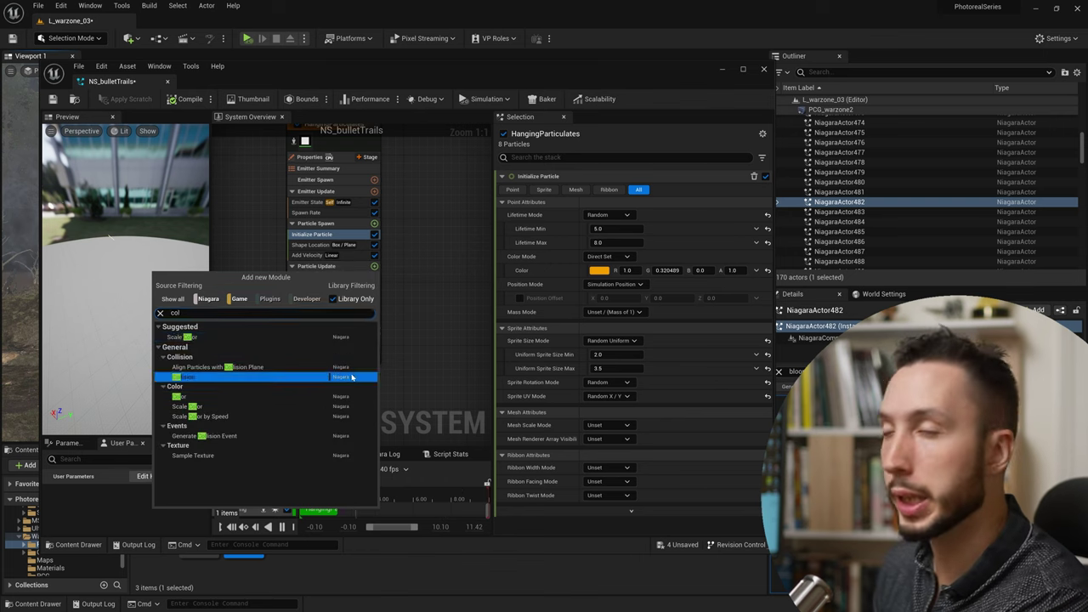
{"action": "left_click", "coordinate": [351, 377]}
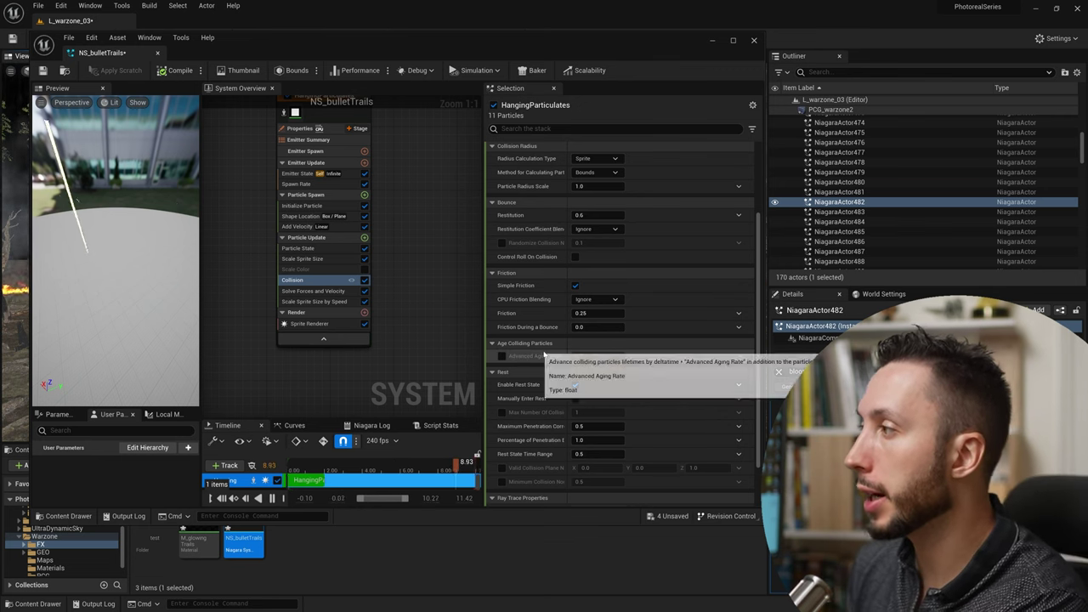
Enable Advanced Aging Rate on the Collision module and set it to 1000
{"action": "left_click", "coordinate": [501, 355]}
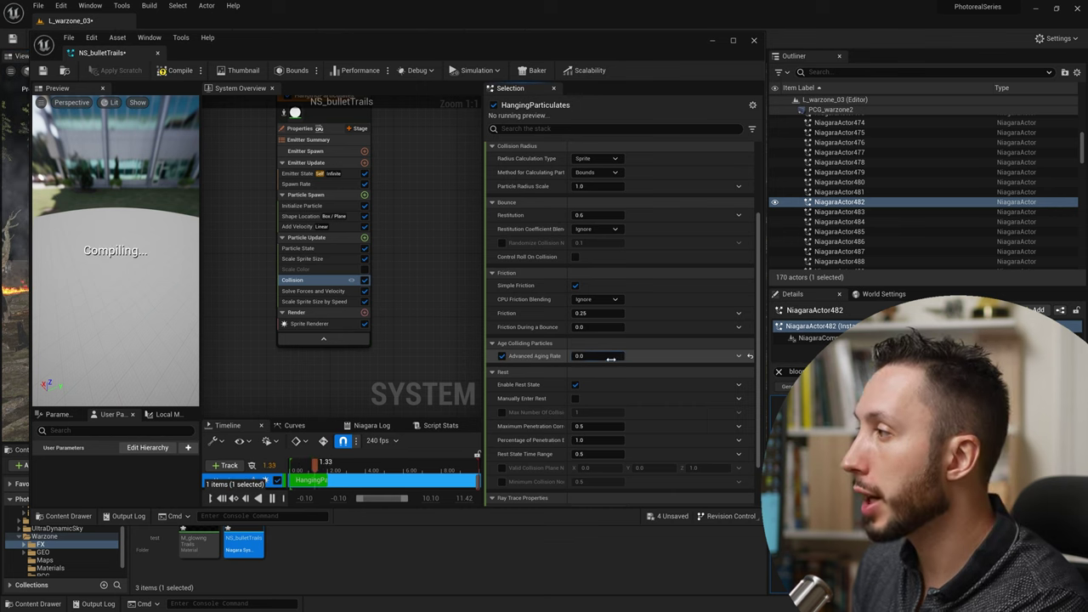
{"action": "left_click", "coordinate": [610, 357]}
{"action": "type", "text": "100"}
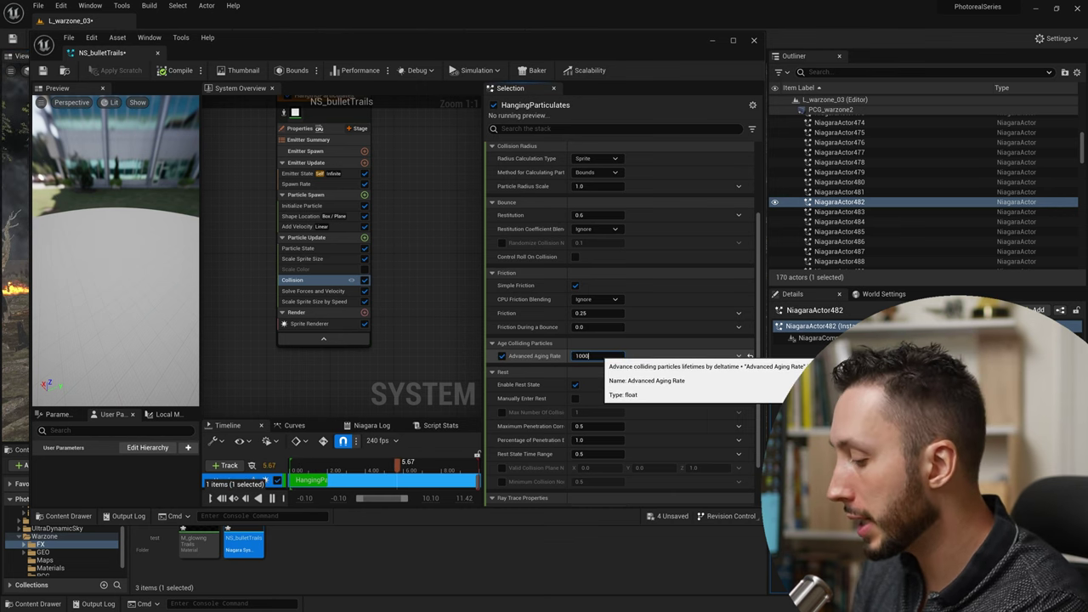
{"action": "type", "text": "0"}
{"action": "key", "text": "Return"}
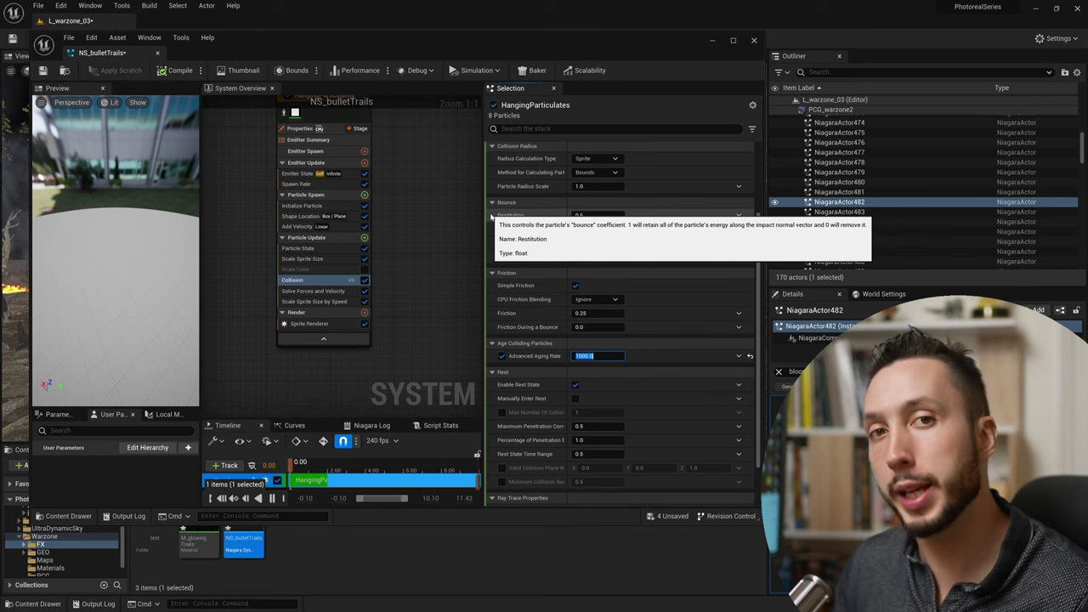
{"action": "left_click", "coordinate": [385, 329]}
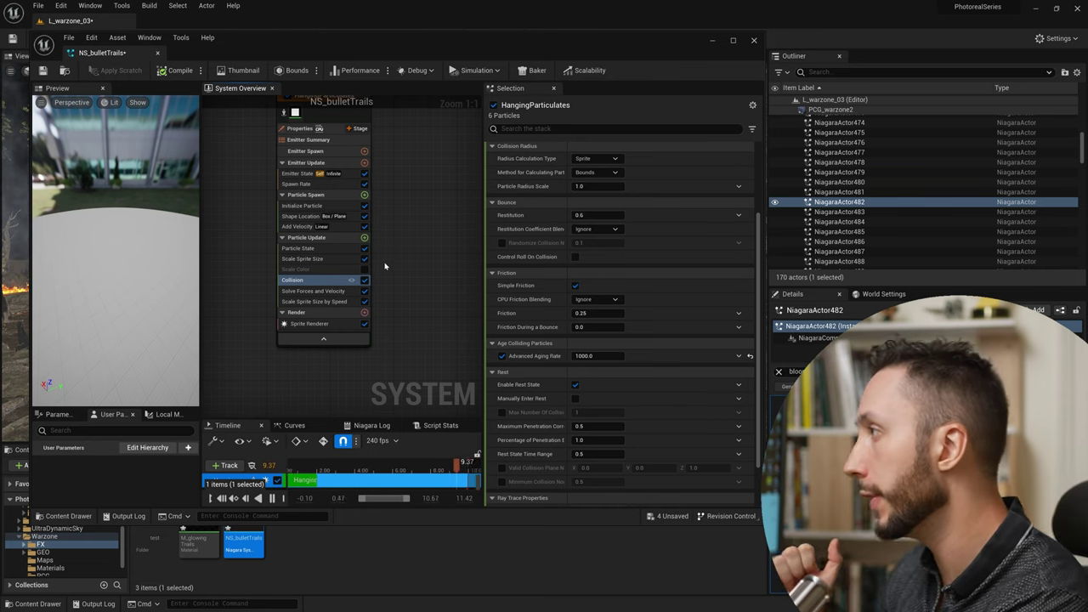
Add a Generate Collision Event module to Particle Update
{"action": "left_click", "coordinate": [364, 239]}
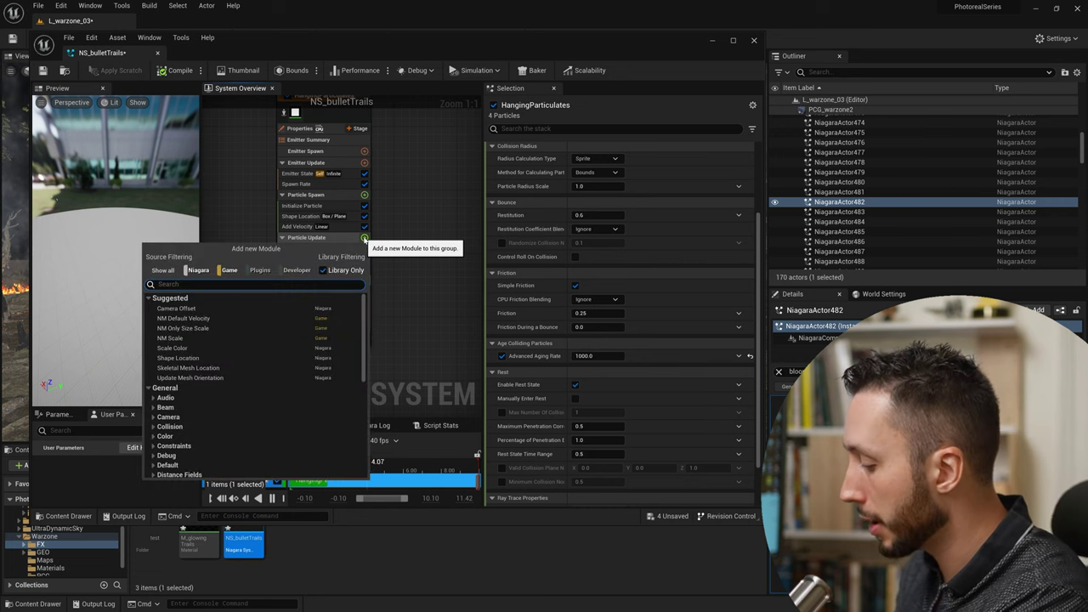
{"action": "type", "text": "colli"}
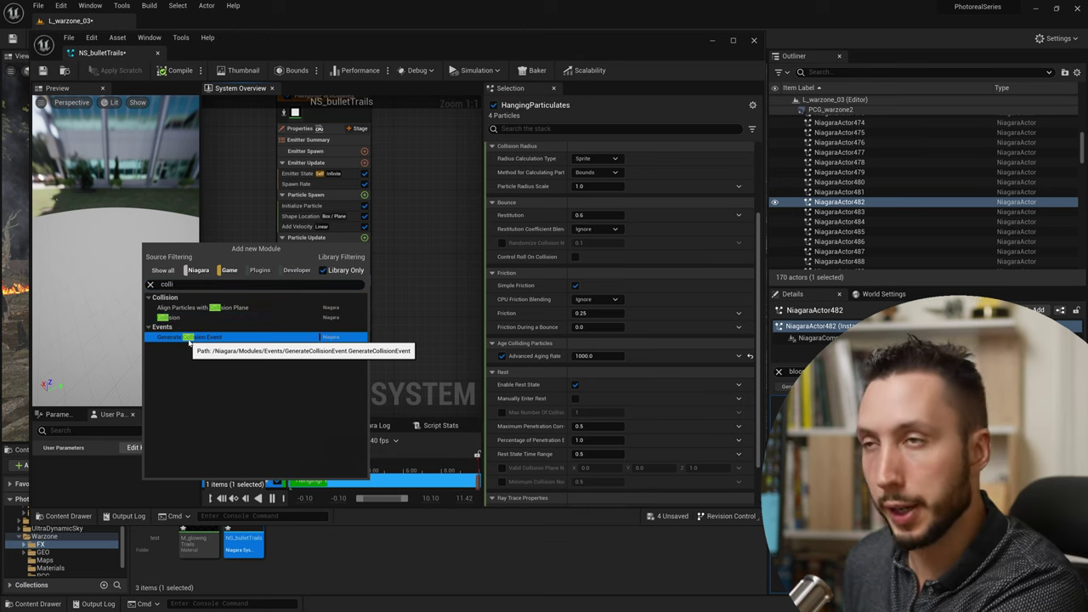
{"action": "left_click", "coordinate": [188, 338]}
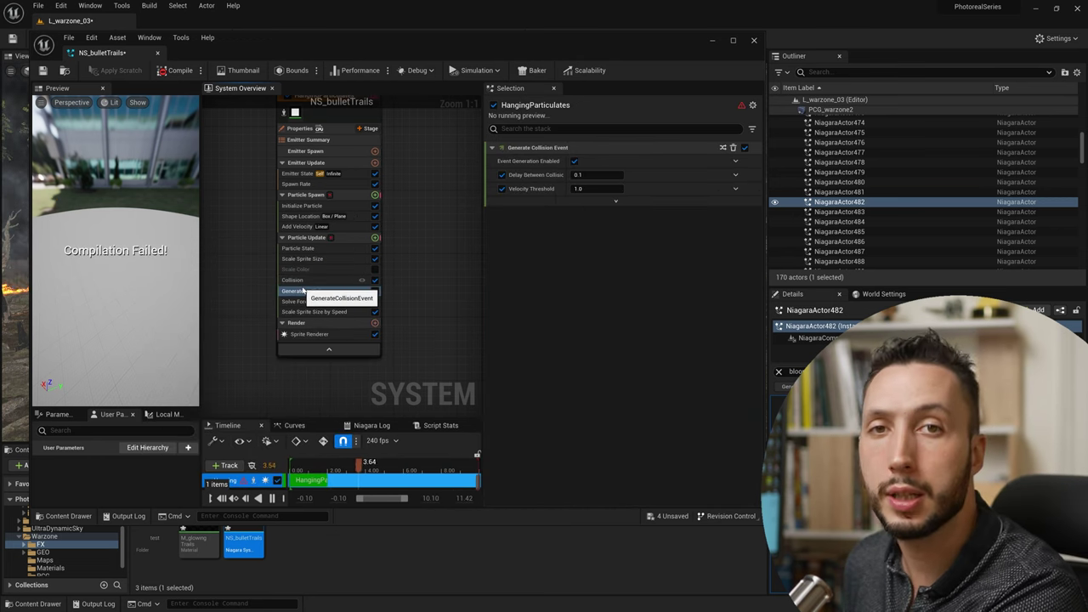
Check the compile errors and enable Requires Persistent IDs in the emitter properties
{"action": "right_click_drag", "start_coordinate": [401, 209], "coordinate": [405, 255]}
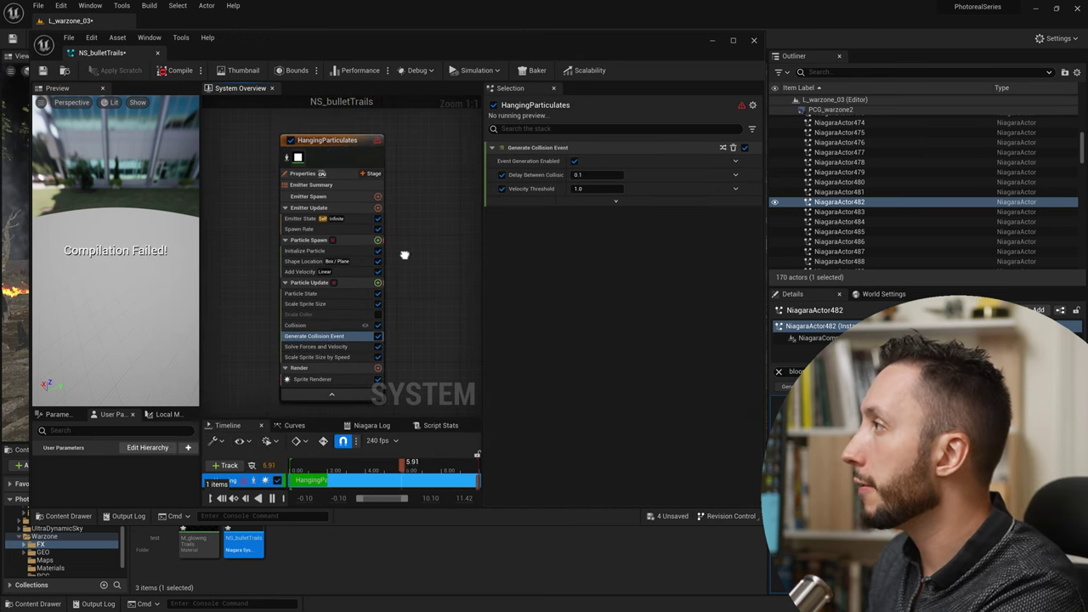
{"action": "left_click", "coordinate": [376, 141]}
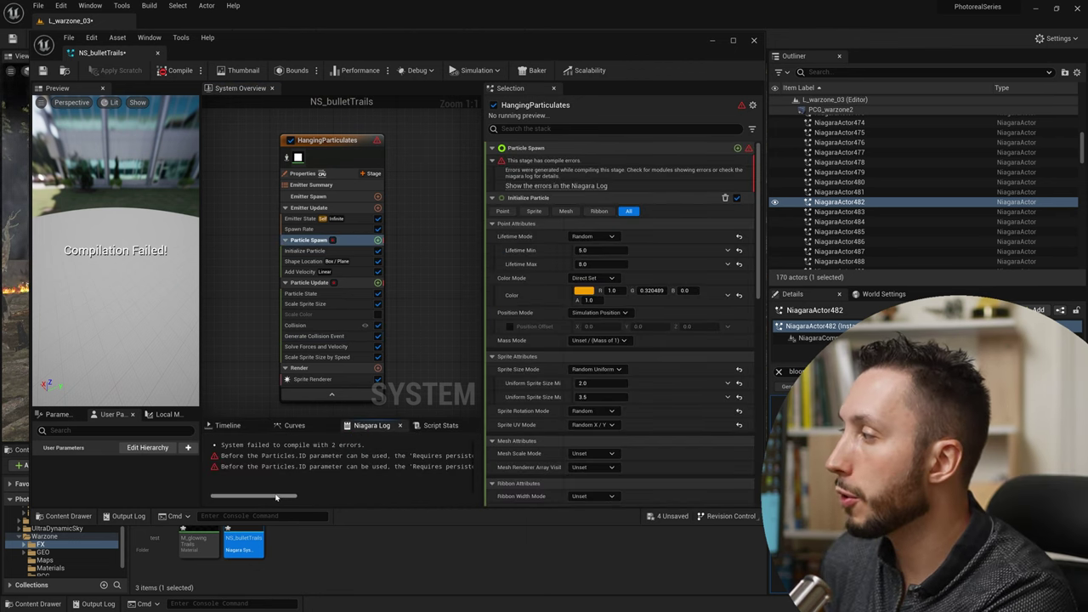
{"action": "left_click_drag", "start_coordinate": [276, 495], "coordinate": [315, 497]}
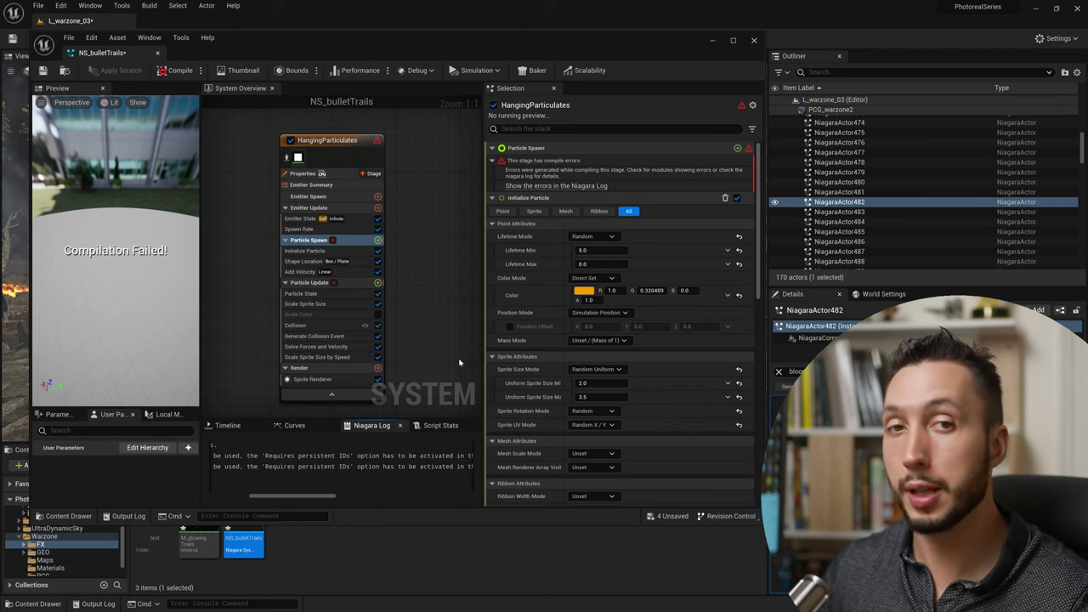
{"action": "left_click", "coordinate": [331, 174]}
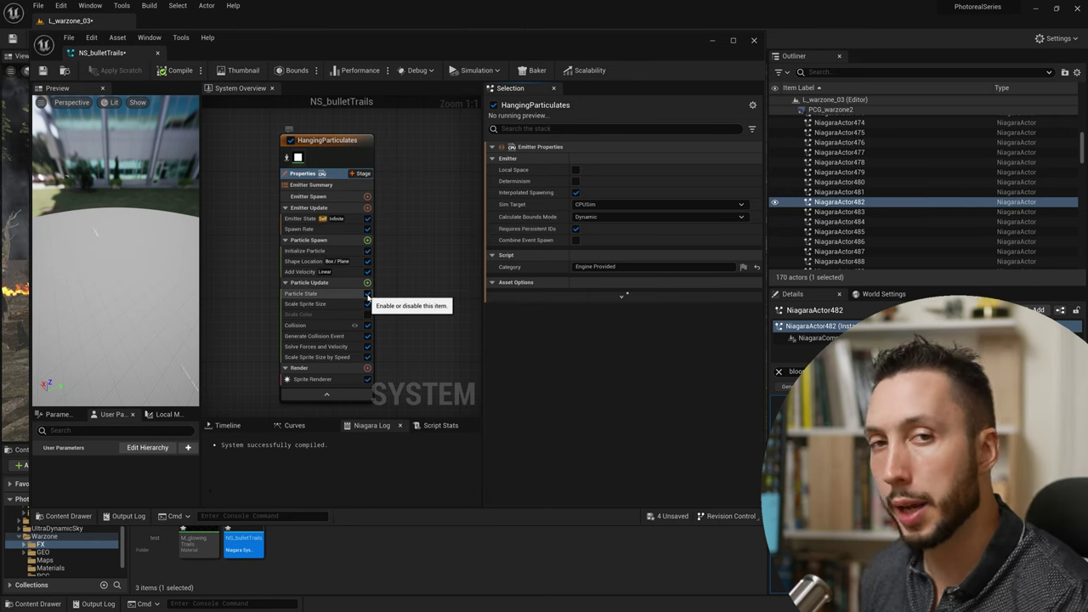
Add a Directional Burst emitter and set its Add Velocity cone axis X to -1
{"action": "right_click_drag", "start_coordinate": [407, 238], "coordinate": [364, 230]}
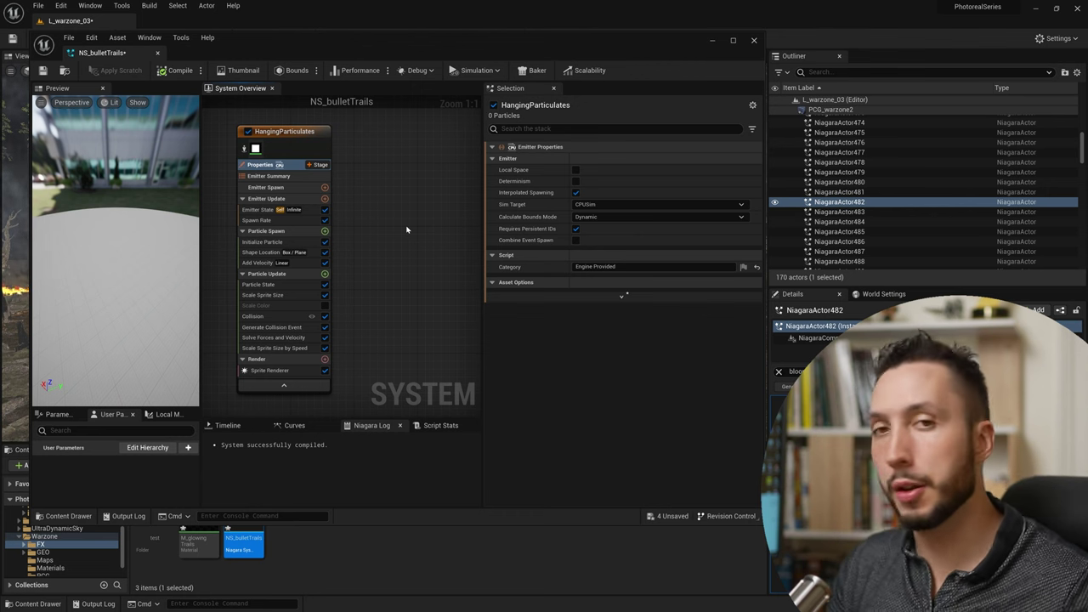
{"action": "right_click", "coordinate": [406, 229]}
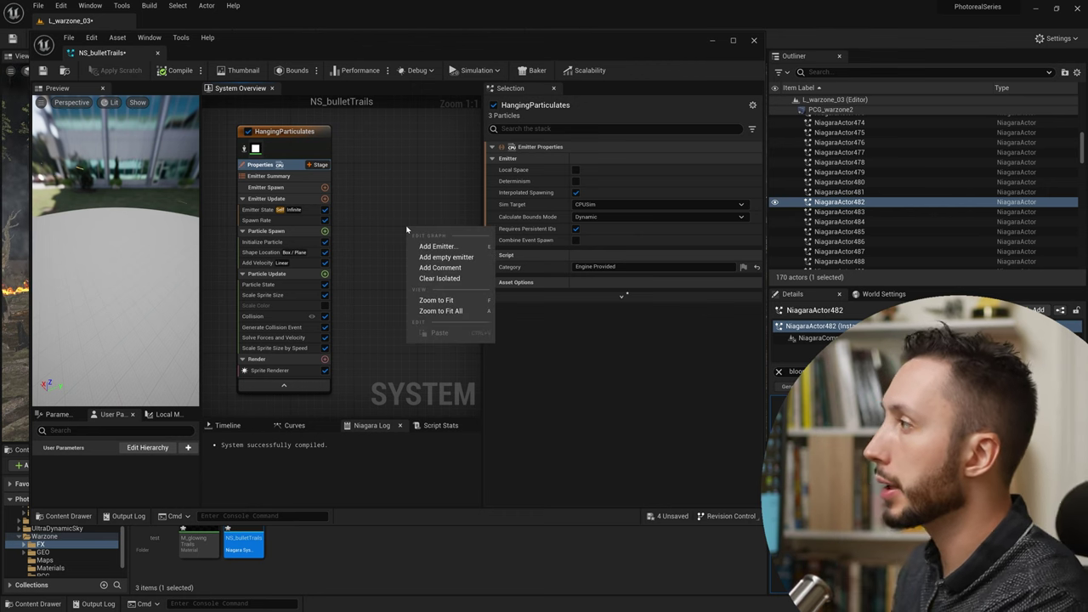
{"action": "left_click", "coordinate": [440, 247]}
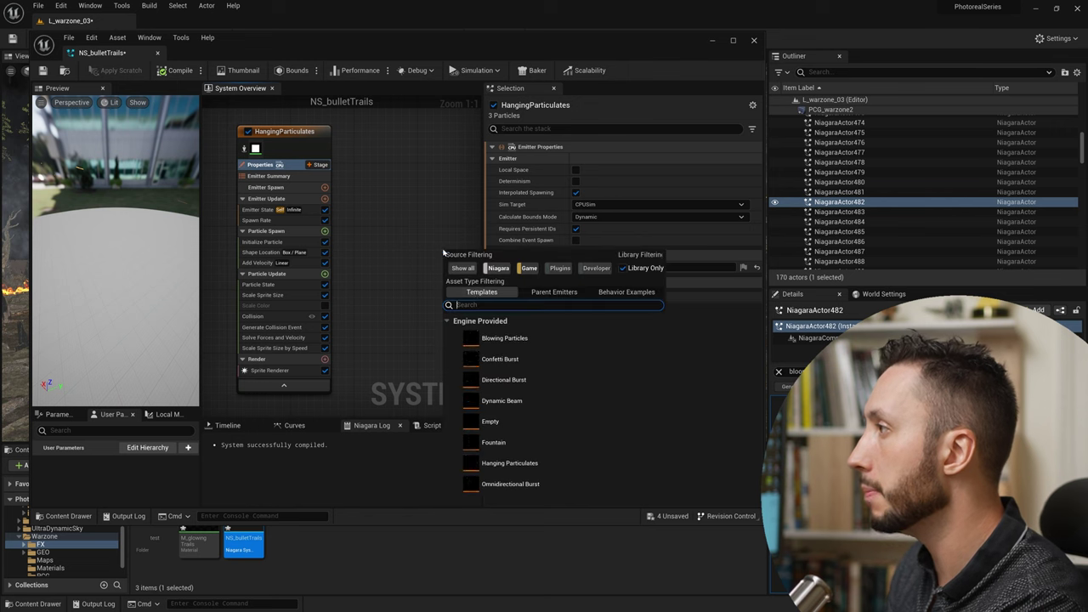
{"action": "scroll", "coordinate": [578, 400], "scroll_direction": "down", "scroll_amount": 2}
{"action": "scroll", "coordinate": [581, 405], "scroll_direction": "down", "scroll_amount": 1}
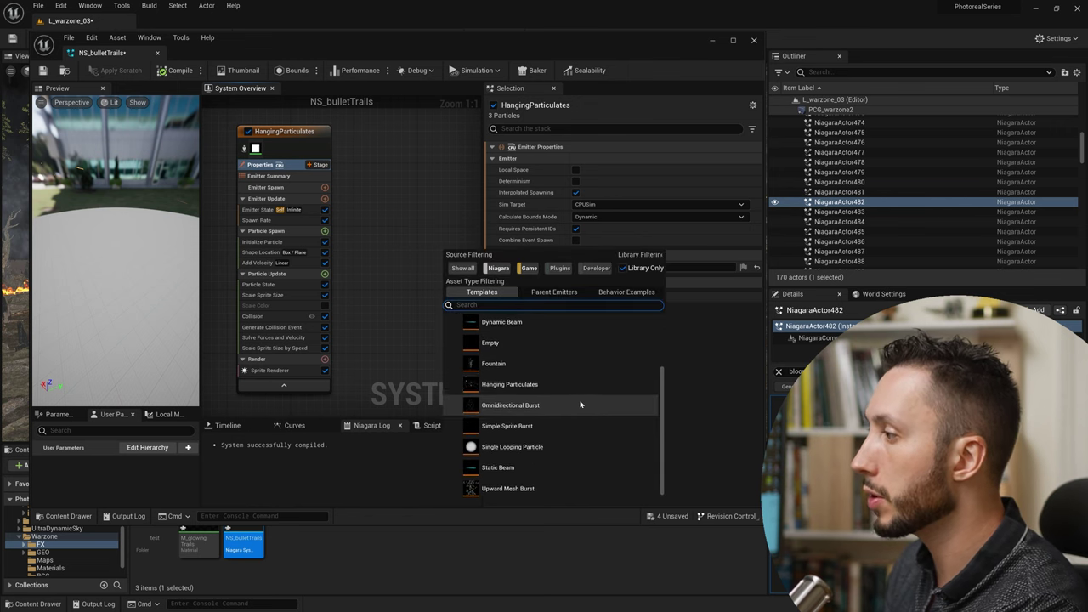
{"action": "scroll", "coordinate": [578, 400], "scroll_direction": "up", "scroll_amount": 3}
{"action": "left_click", "coordinate": [507, 385]}
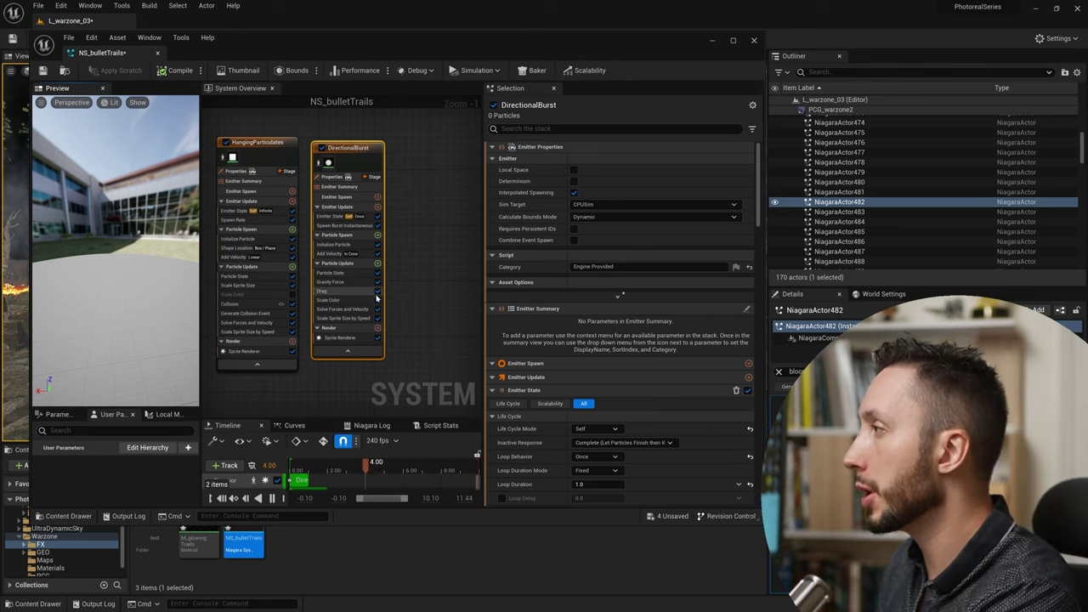
{"action": "left_click", "coordinate": [335, 254]}
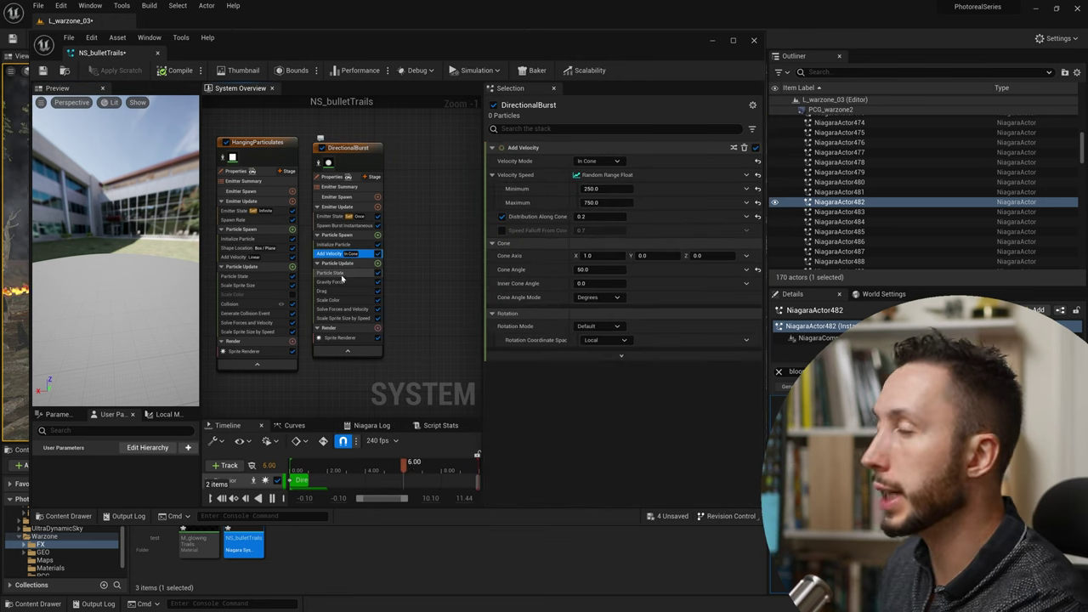
{"action": "left_click_drag", "start_coordinate": [336, 285], "coordinate": [338, 286]}
{"action": "type", "text": "-1"}
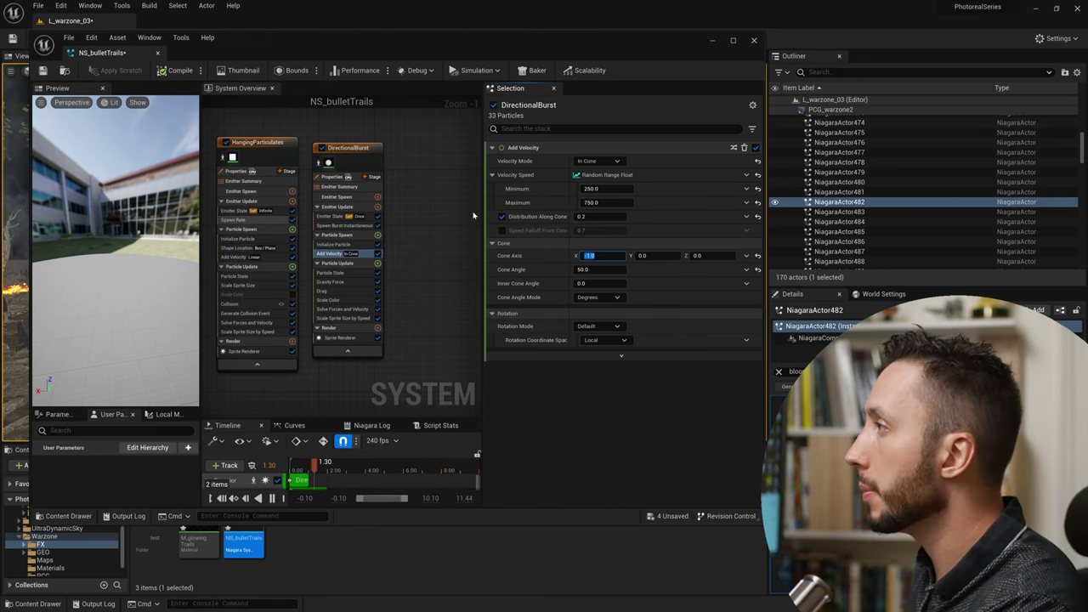
Add an event handler spawning 5 particles on HangingParticulates collisions, and set looping to Infinite
{"action": "left_click", "coordinate": [371, 177]}
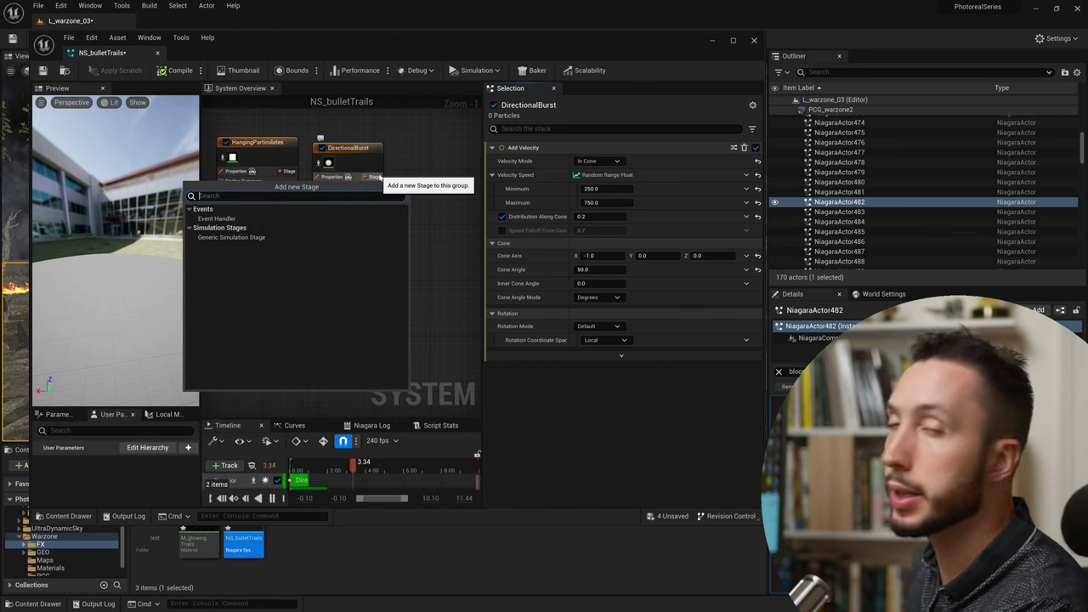
{"action": "left_click", "coordinate": [218, 219]}
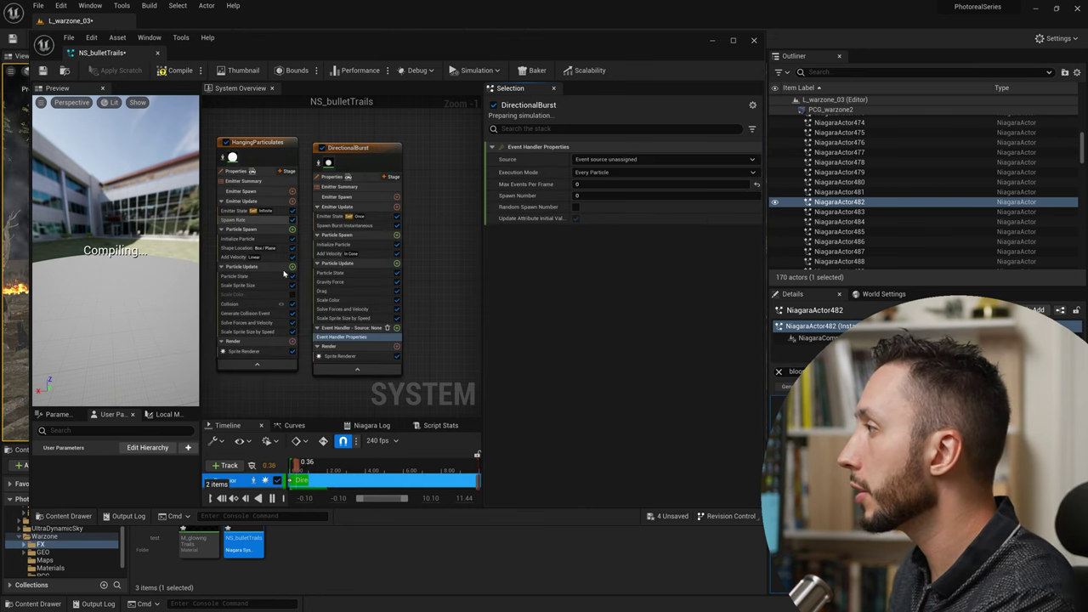
{"action": "left_click", "coordinate": [718, 160]}
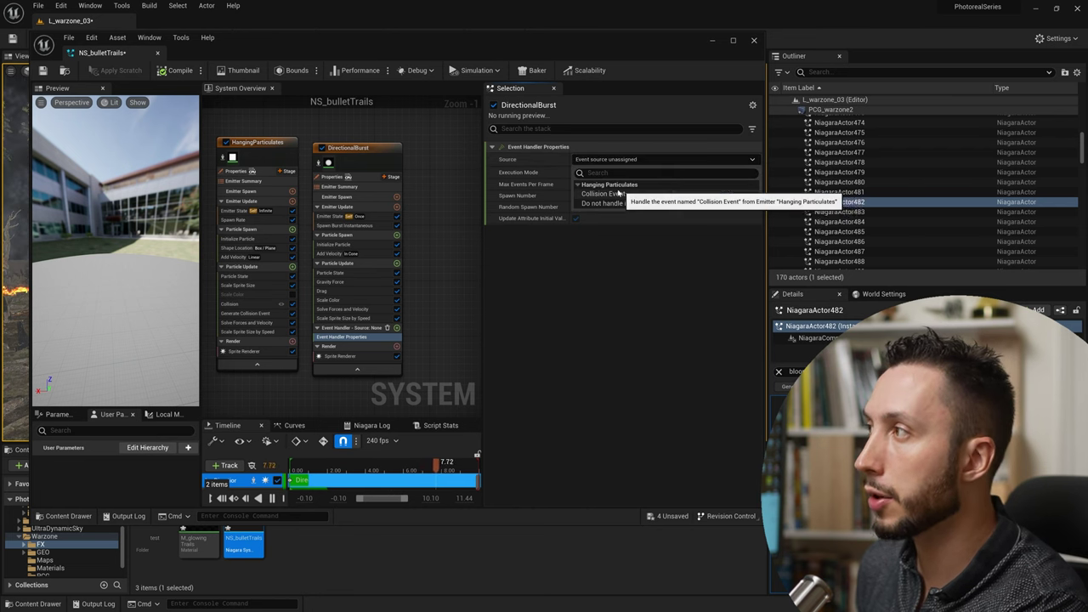
{"action": "left_click", "coordinate": [672, 196]}
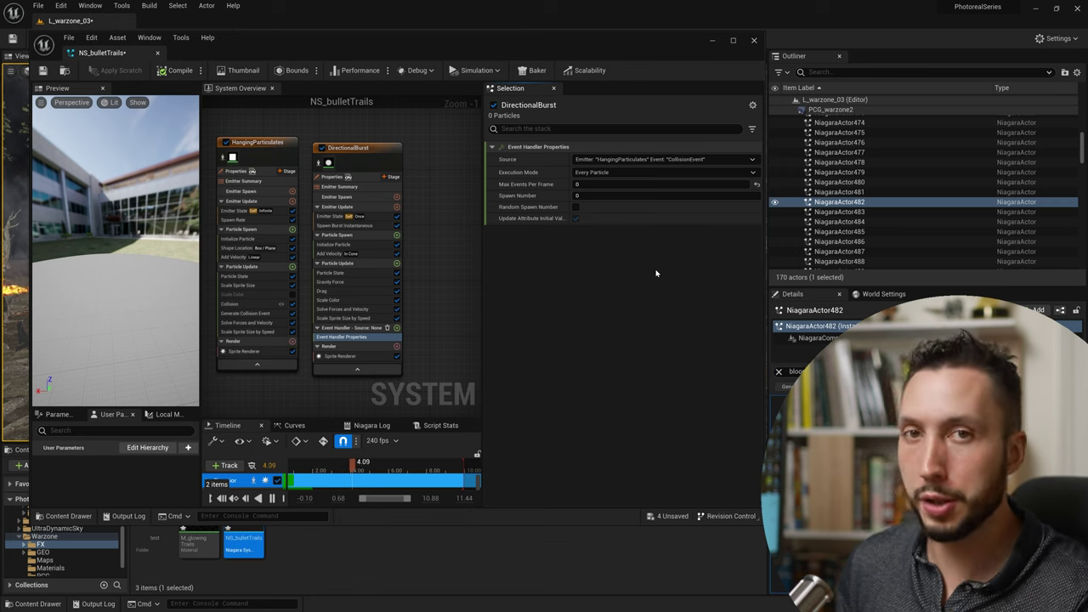
{"action": "left_click", "coordinate": [685, 173]}
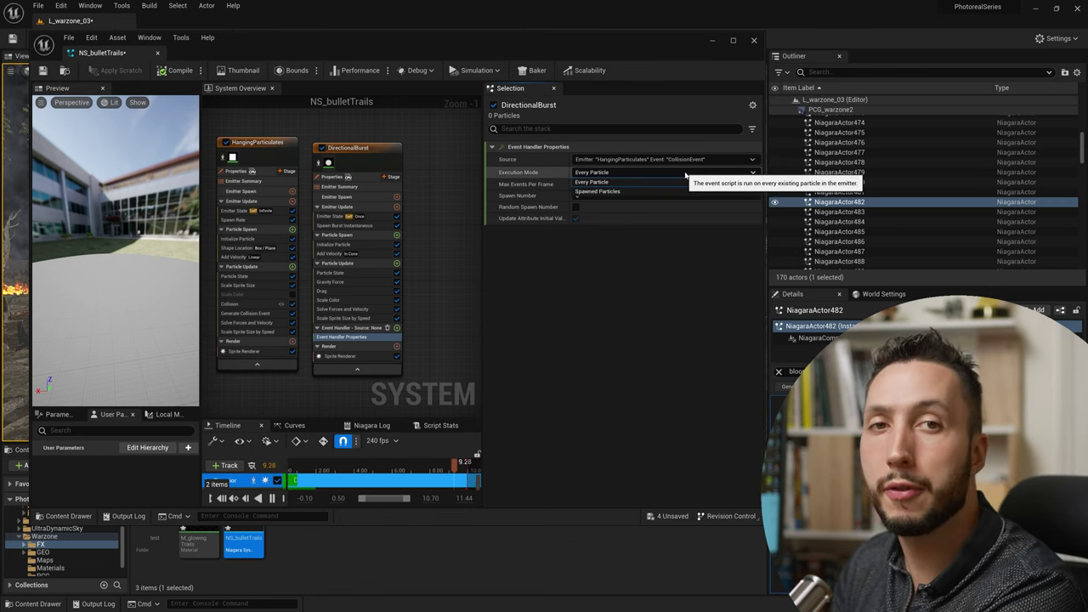
{"action": "left_click", "coordinate": [682, 187]}
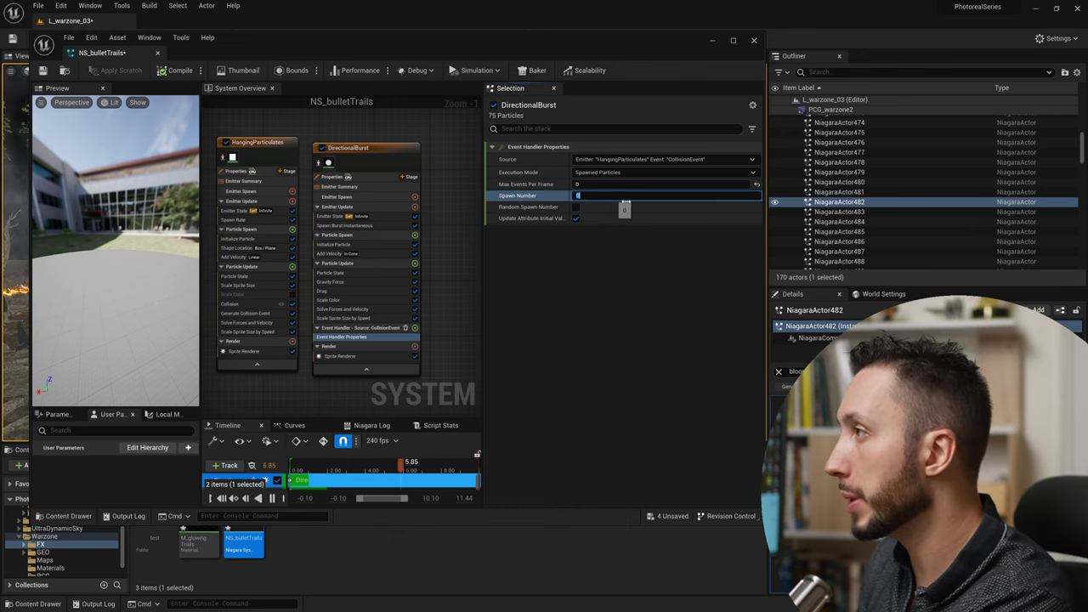
{"action": "left_click", "coordinate": [367, 220]}
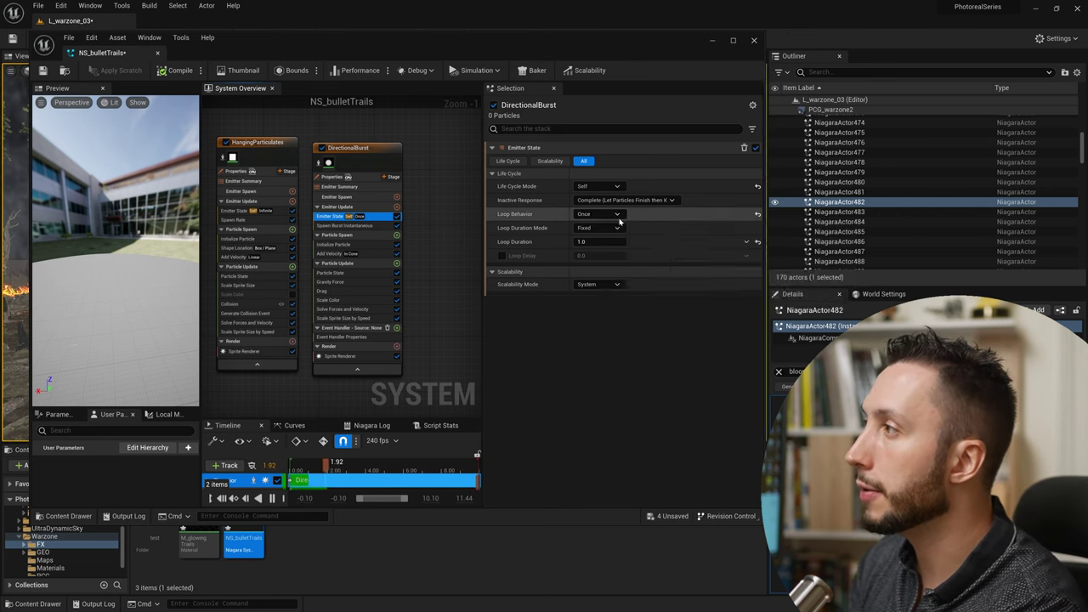
{"action": "mouse_move", "coordinate": [597, 213]}
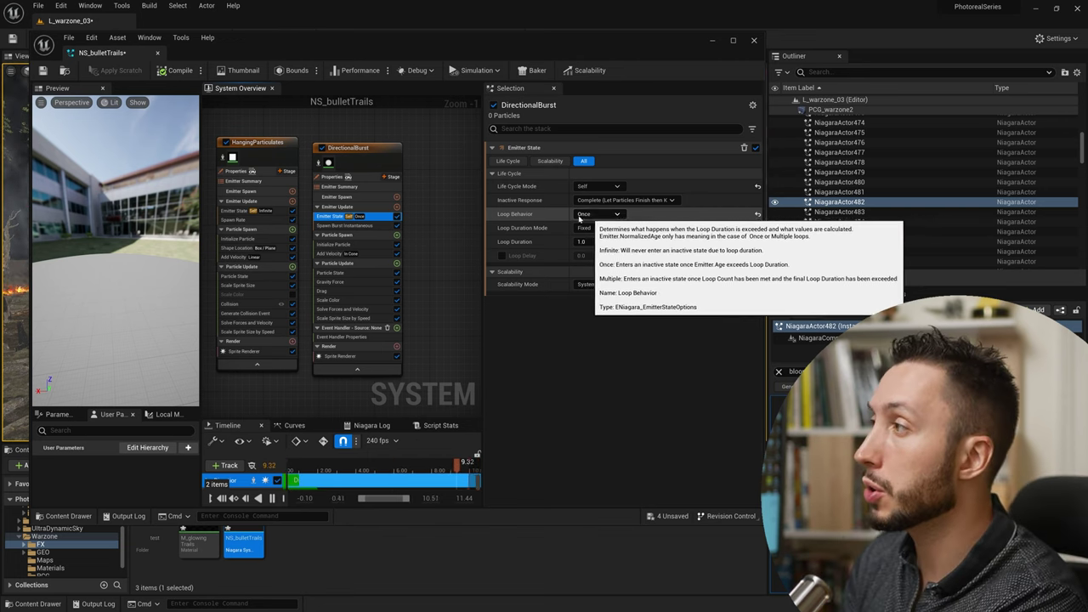
{"action": "left_click", "coordinate": [601, 214]}
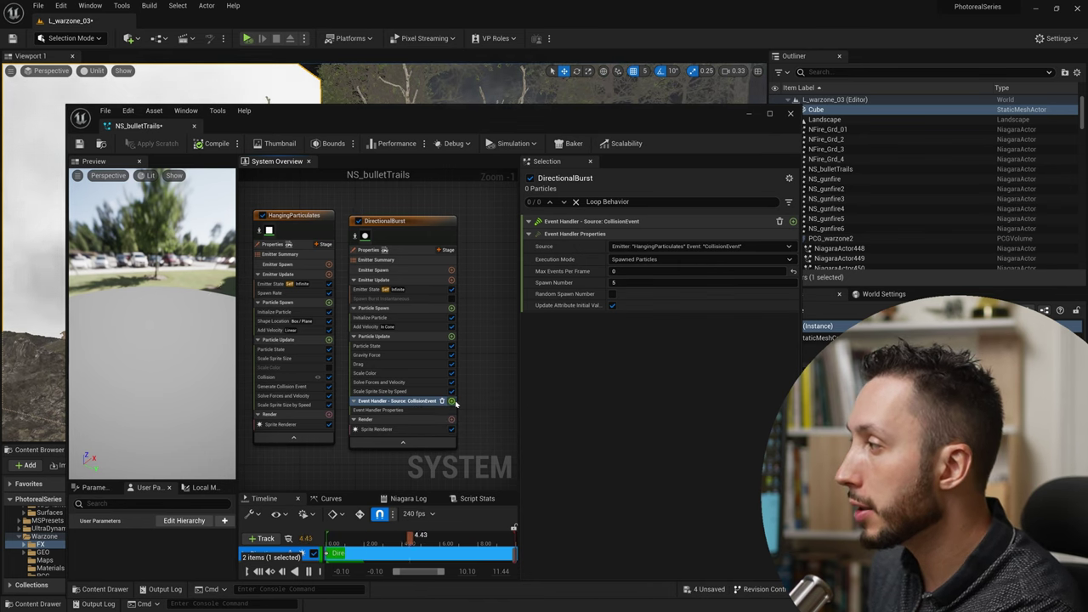
Add Receive Collision Event to the handler and give the sprites the M_glowingTrails material
{"action": "left_click", "coordinate": [451, 401]}
{"action": "type", "text": "coll"}
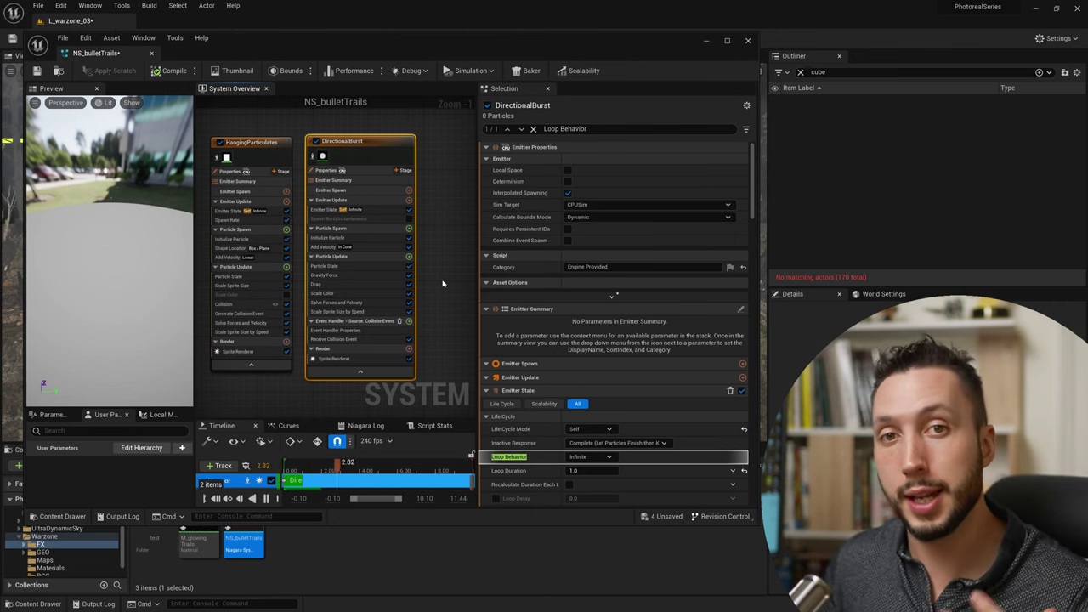
{"action": "left_click", "coordinate": [374, 358]}
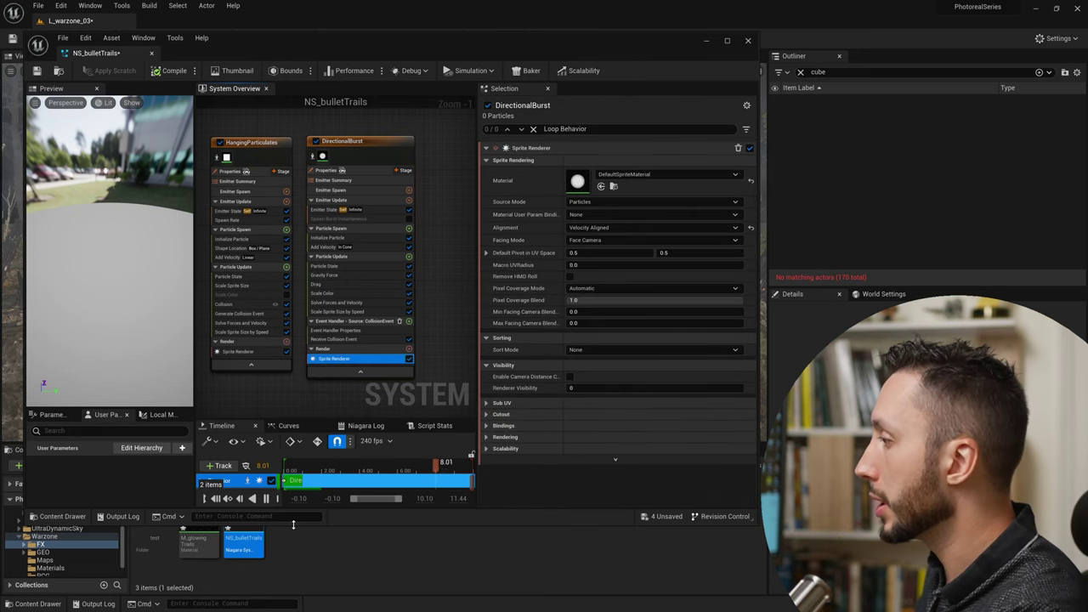
{"action": "left_click_drag", "start_coordinate": [293, 525], "coordinate": [293, 401]}
{"action": "left_click_drag", "start_coordinate": [198, 518], "coordinate": [578, 181]}
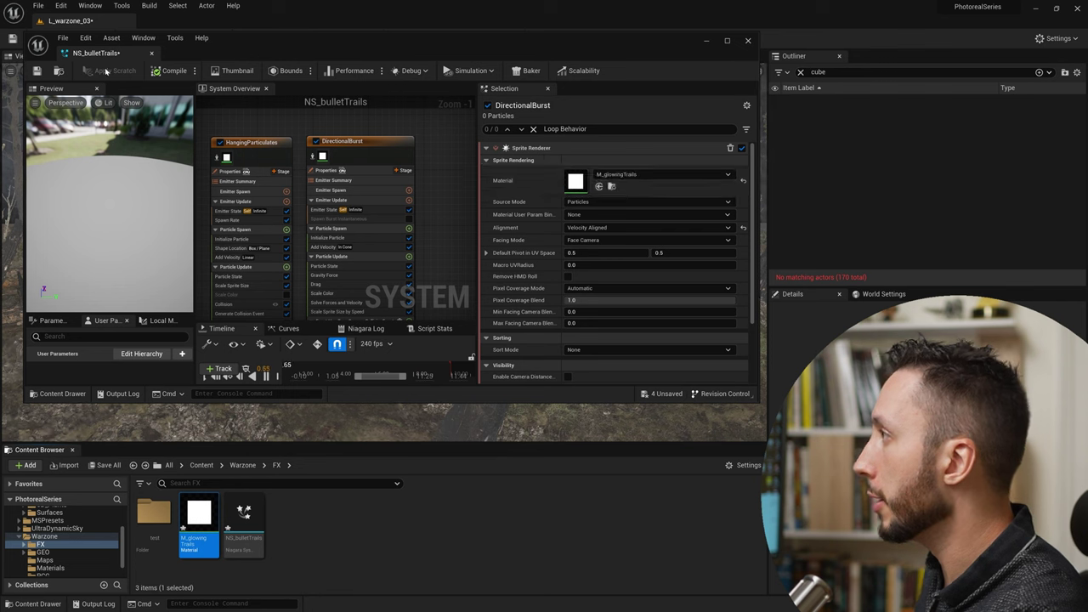
Set DirectionalBurst's Initialize Particle colour to orange
{"action": "left_click", "coordinate": [355, 237]}
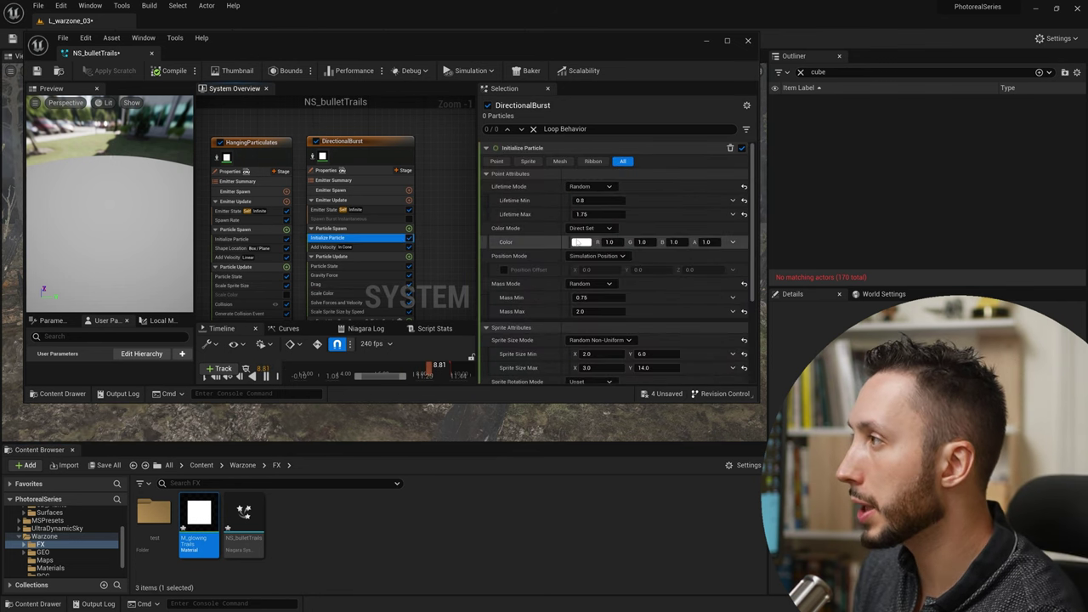
{"action": "left_click", "coordinate": [579, 242]}
{"action": "mouse_move", "coordinate": [659, 338]}
{"action": "left_mouse_down"}
{"action": "mouse_move", "coordinate": [713, 360]}
{"action": "mouse_move", "coordinate": [695, 340]}
{"action": "left_mouse_up"}
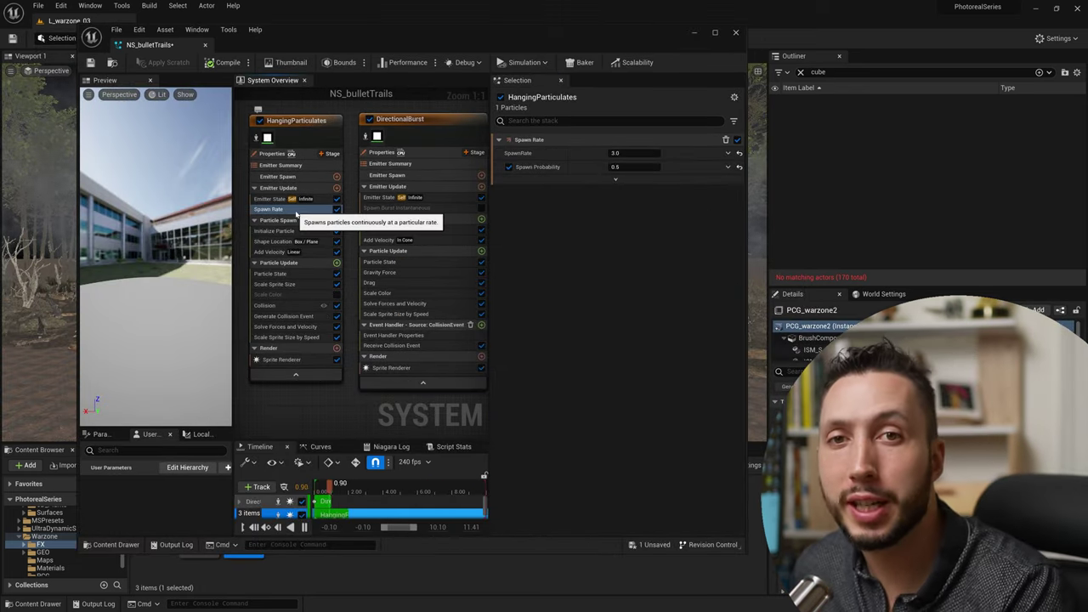
Set the HangingParticulates spawn rate to 30 and minimize the Niagara editor
{"action": "left_click", "coordinate": [634, 154]}
{"action": "type", "text": "30"}
{"action": "key", "text": "Return"}
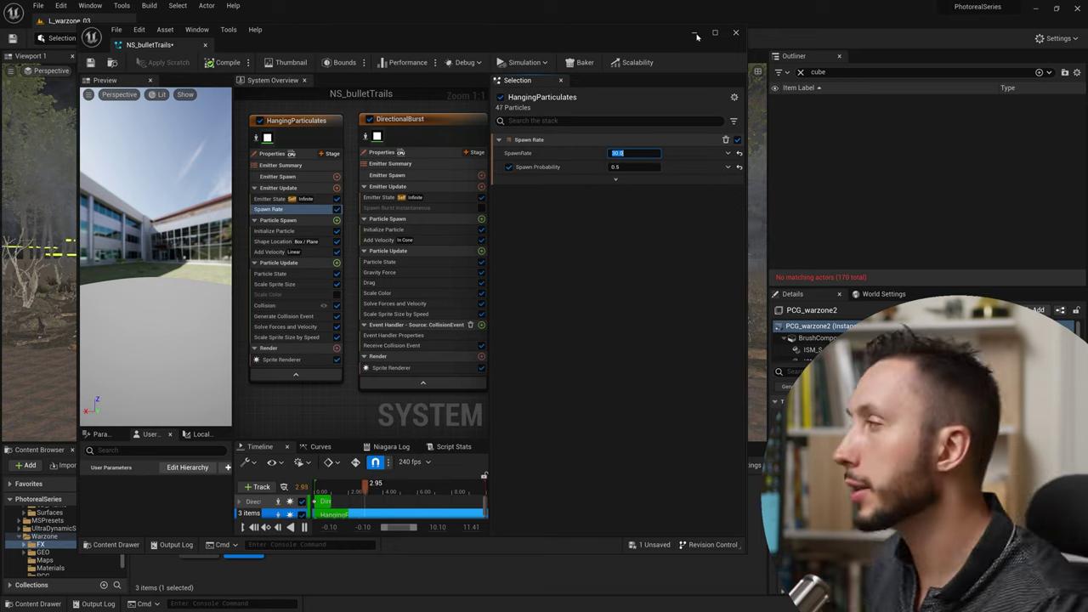
{"action": "left_click", "coordinate": [695, 34]}
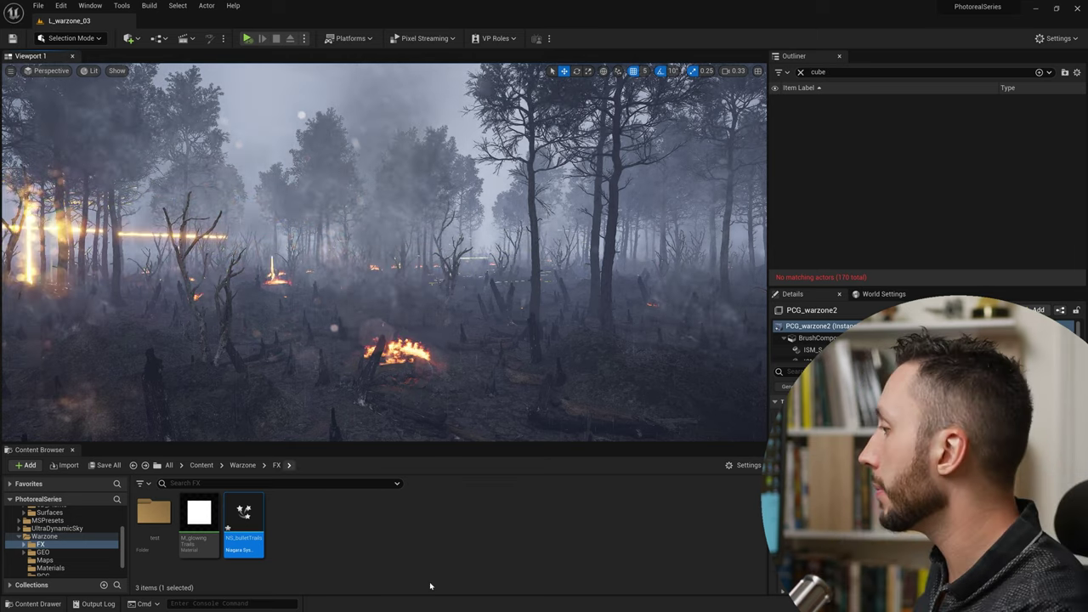
Add a Kill Particles module to NS_bulletTrails' Particle Update stage
{"action": "double_click", "coordinate": [244, 523]}
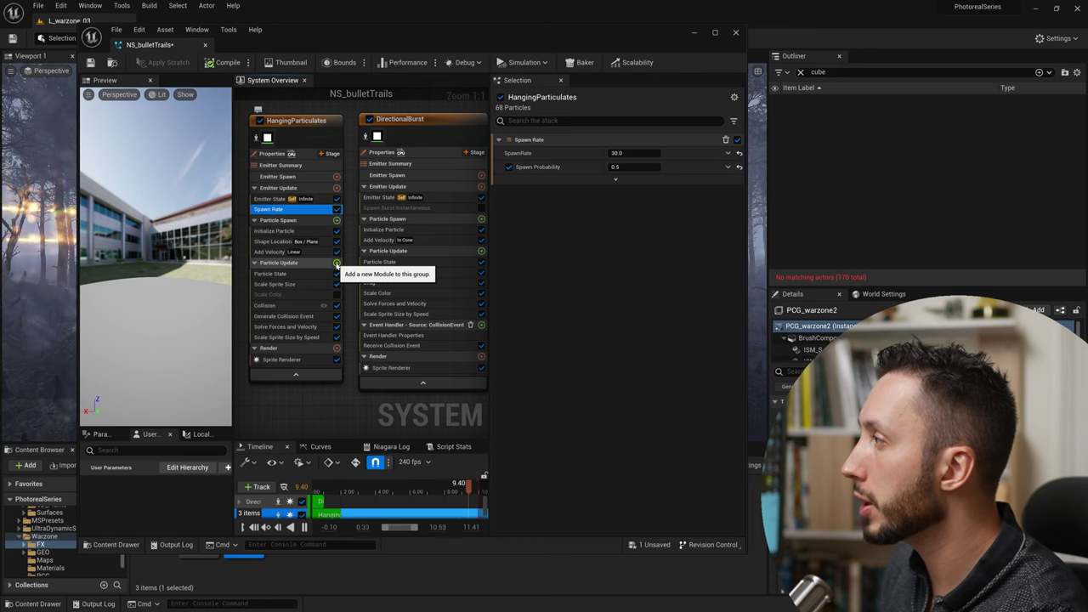
{"action": "left_click", "coordinate": [337, 264]}
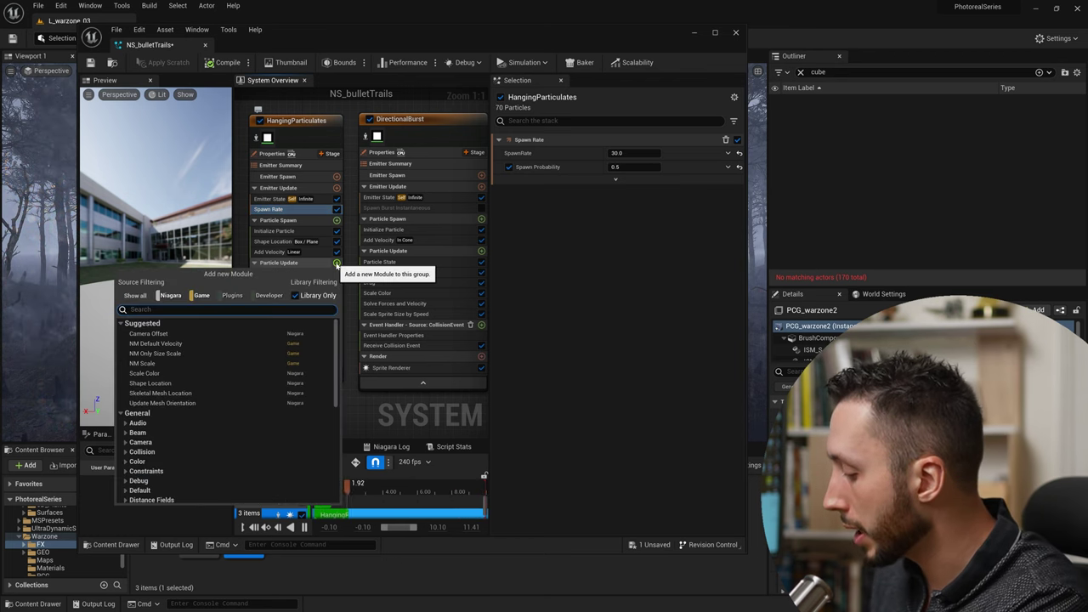
{"action": "type", "text": "kill"}
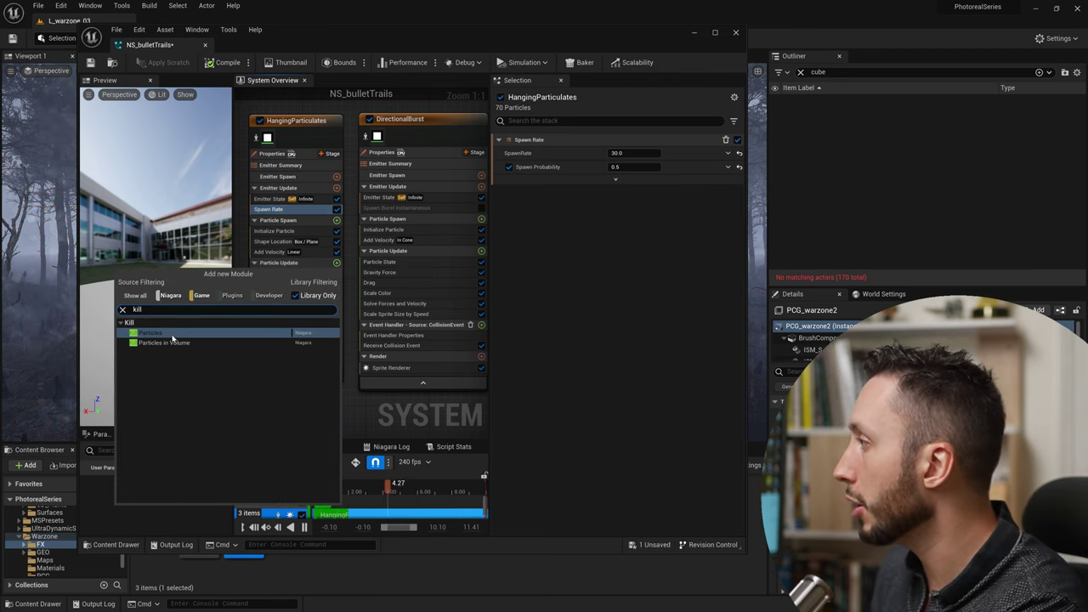
{"action": "left_click", "coordinate": [172, 335]}
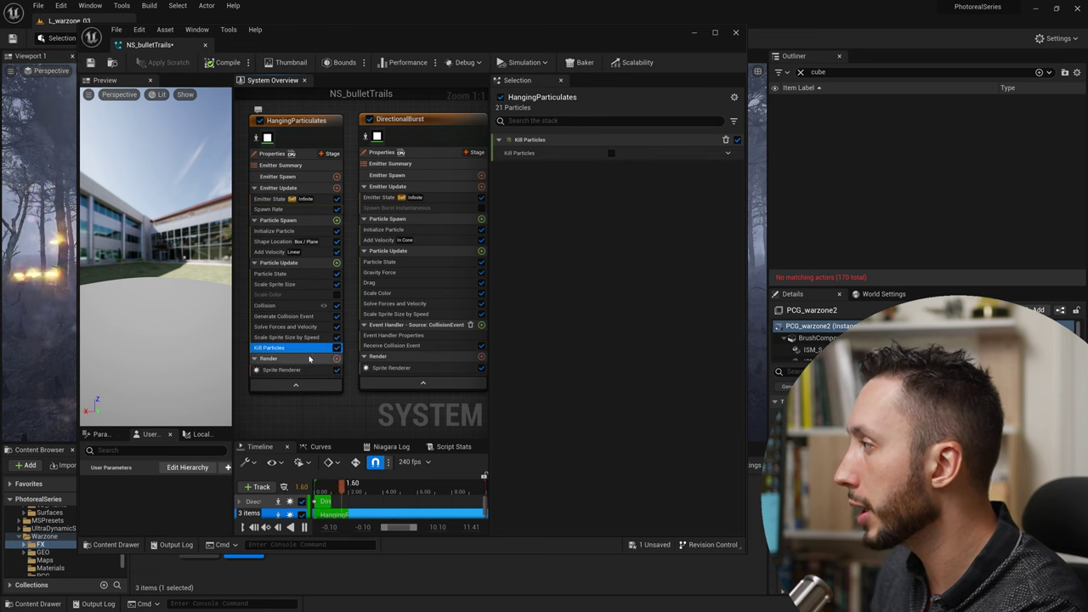
Enable Kill Particles and drive it with the CollisionValid collision output
{"action": "left_click", "coordinate": [611, 153]}
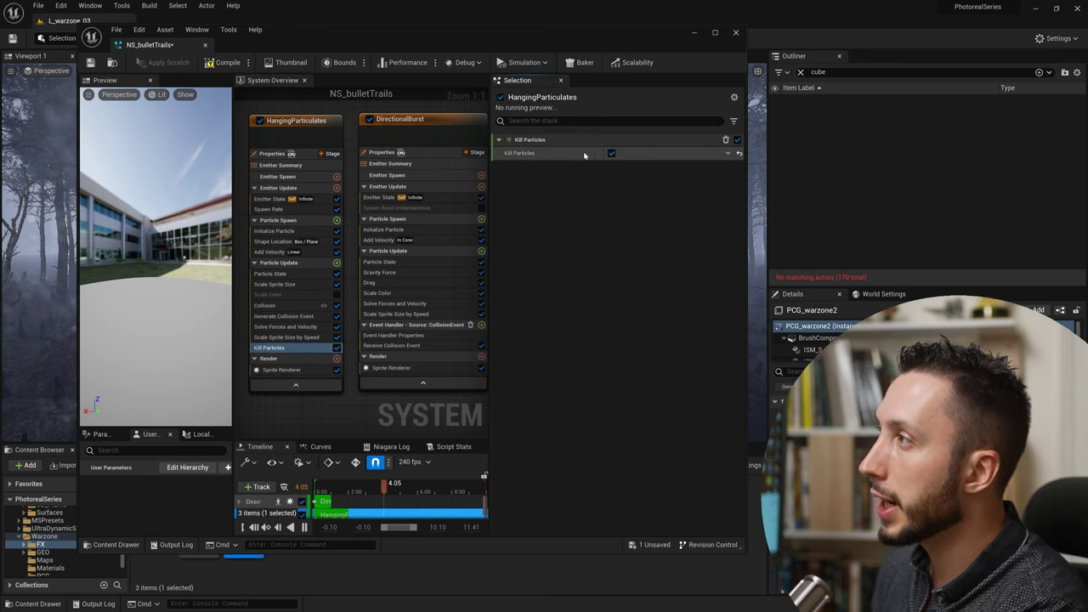
{"action": "left_click", "coordinate": [728, 153]}
{"action": "type", "text": "colli"}
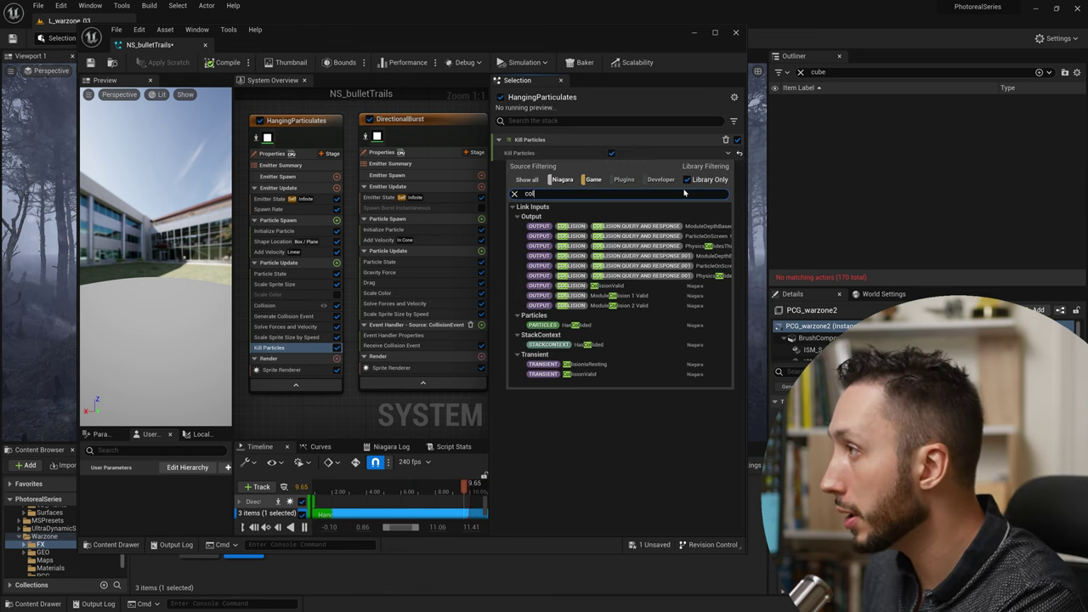
{"action": "type", "text": "sion"}
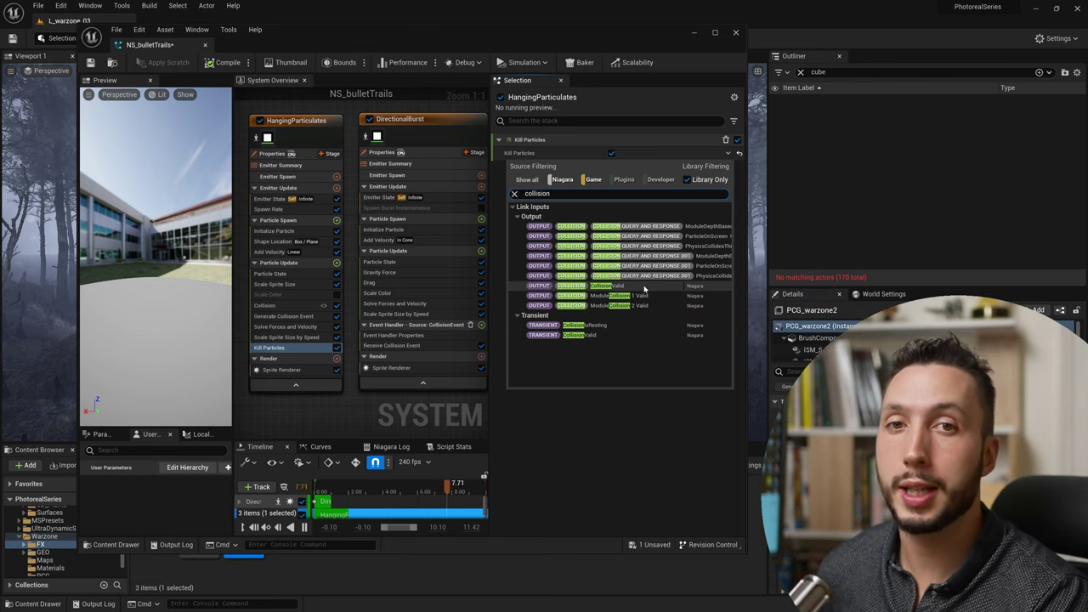
{"action": "left_click", "coordinate": [644, 290]}
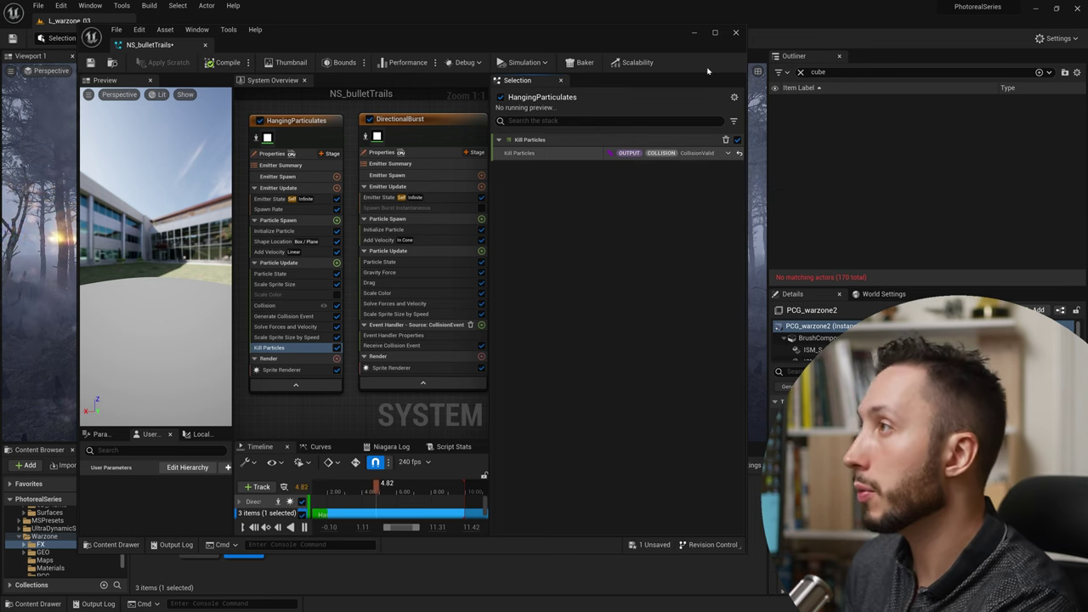
Compile NS_bulletTrails and watch the bullet trails fly through the forest level
{"action": "key", "text": "ctrl+s"}
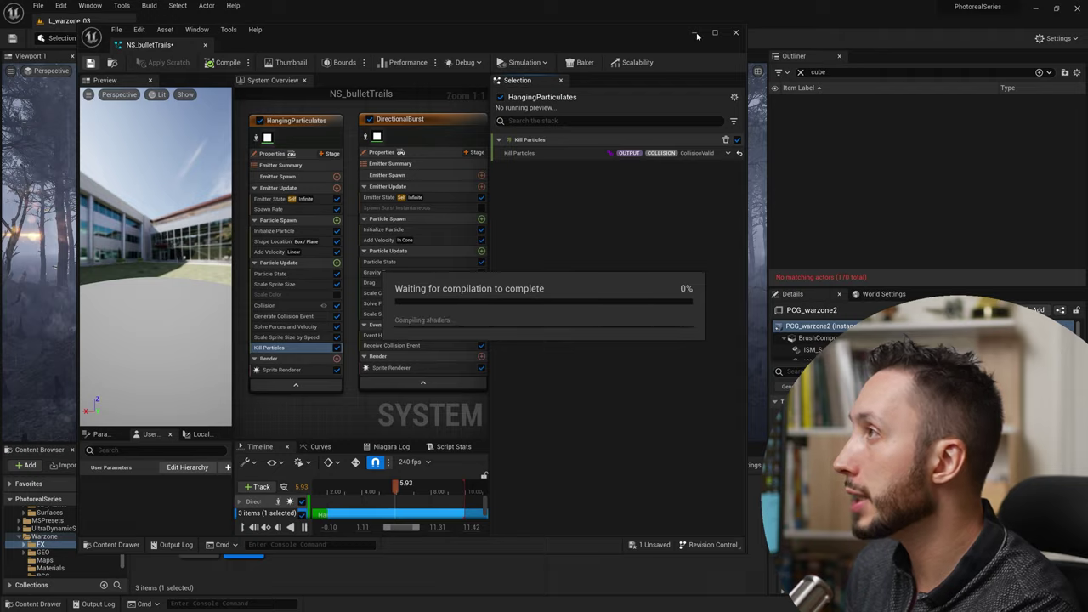
{"action": "left_click", "coordinate": [696, 34]}
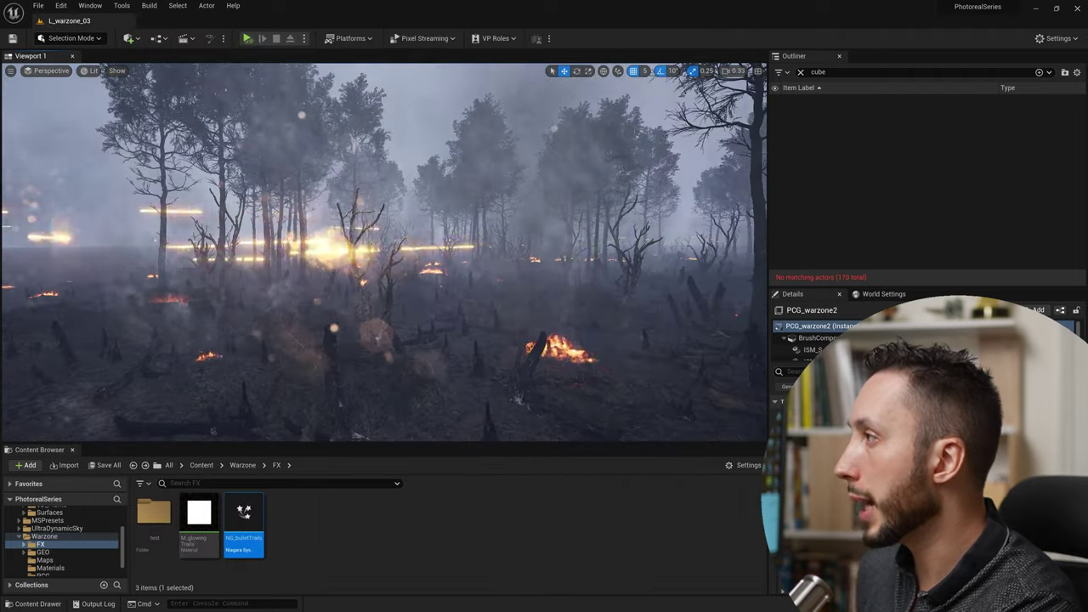
{"action": "right_click_drag", "start_coordinate": [383, 256], "coordinate": [408, 255]}
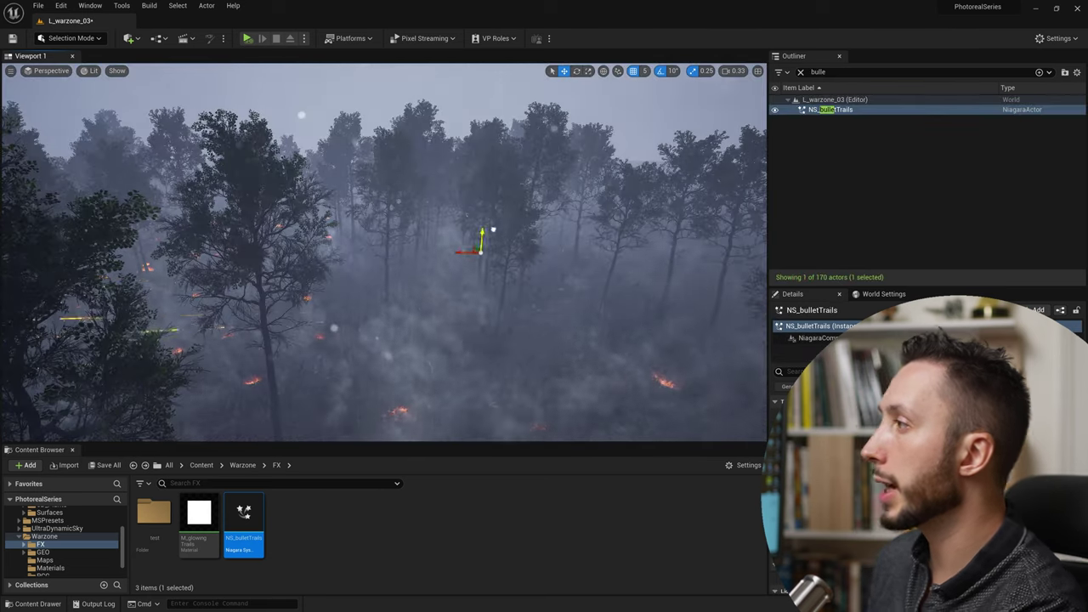
{"action": "key", "text": "e"}
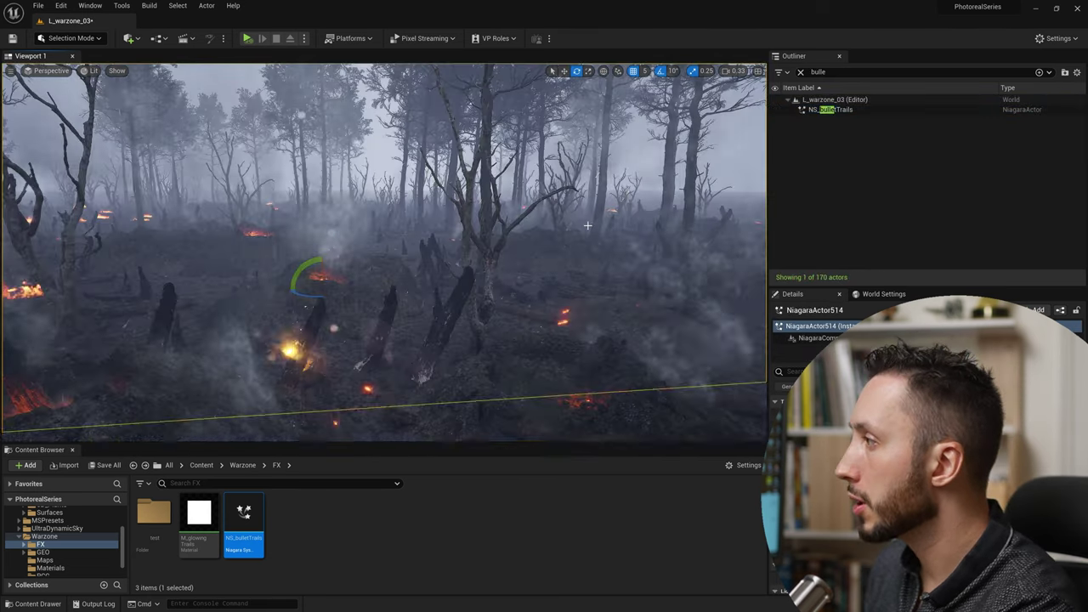
{"action": "left_click", "coordinate": [678, 322]}
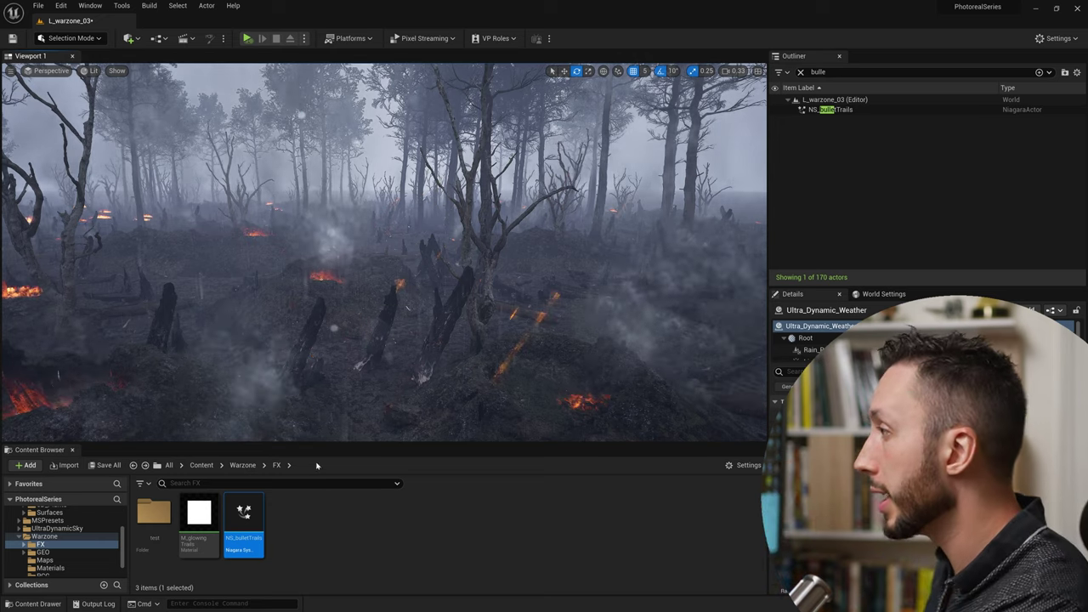
Duplicate the DirectionalBurst emitter as DirectionalBurst001 and place it beside the others
{"action": "double_click", "coordinate": [244, 518]}
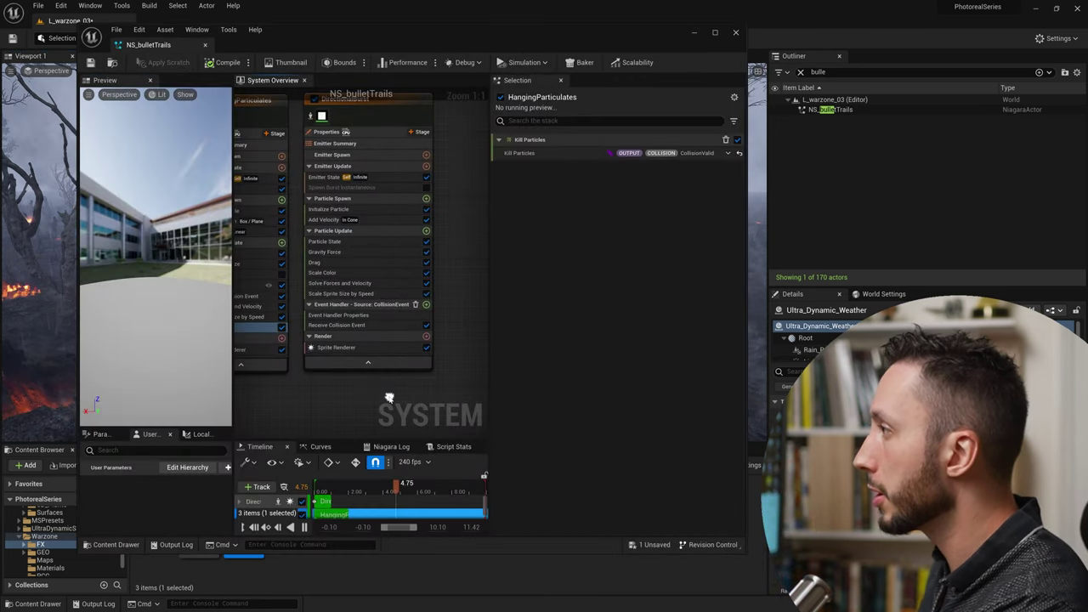
{"action": "scroll", "coordinate": [389, 397], "scroll_direction": "down", "scroll_amount": 4}
{"action": "left_click", "coordinate": [381, 287]}
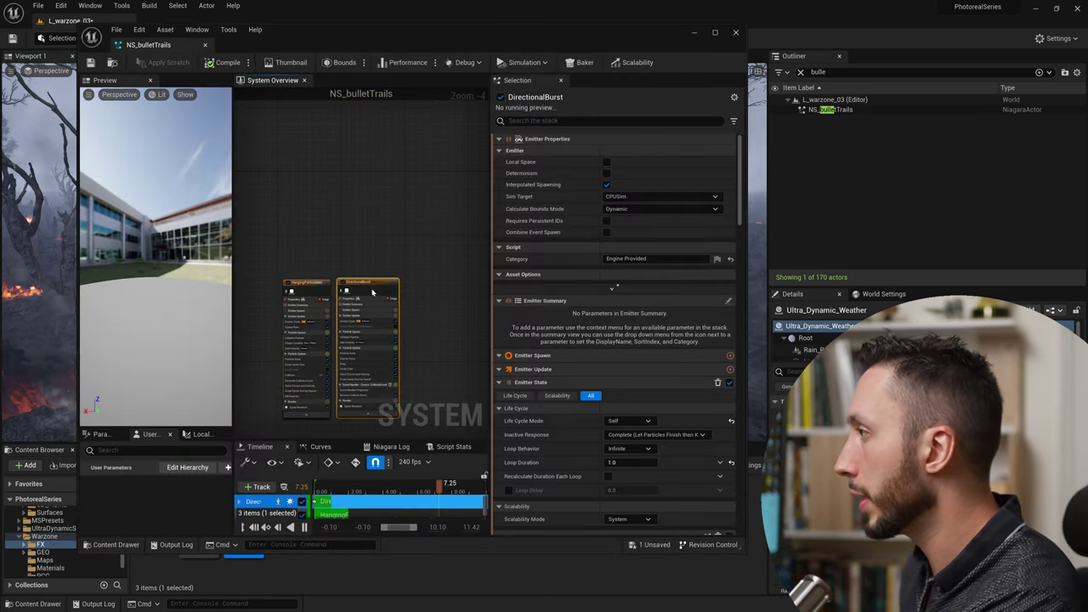
{"action": "key", "text": "f"}
{"action": "right_click_drag", "start_coordinate": [396, 246], "coordinate": [352, 231]}
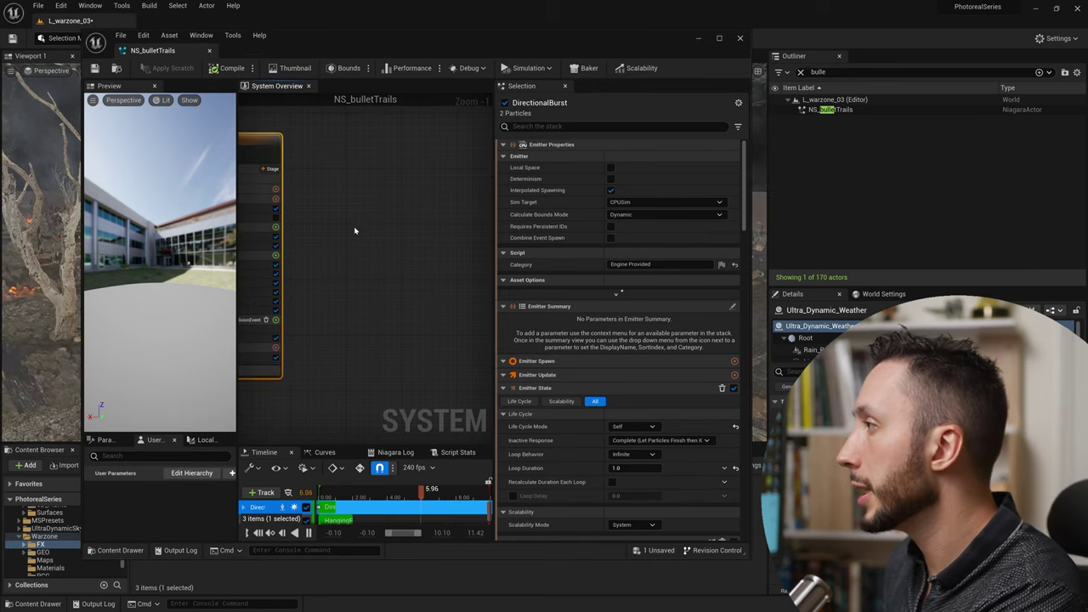
{"action": "left_click", "coordinate": [357, 221]}
{"action": "key", "text": "ctrl+v"}
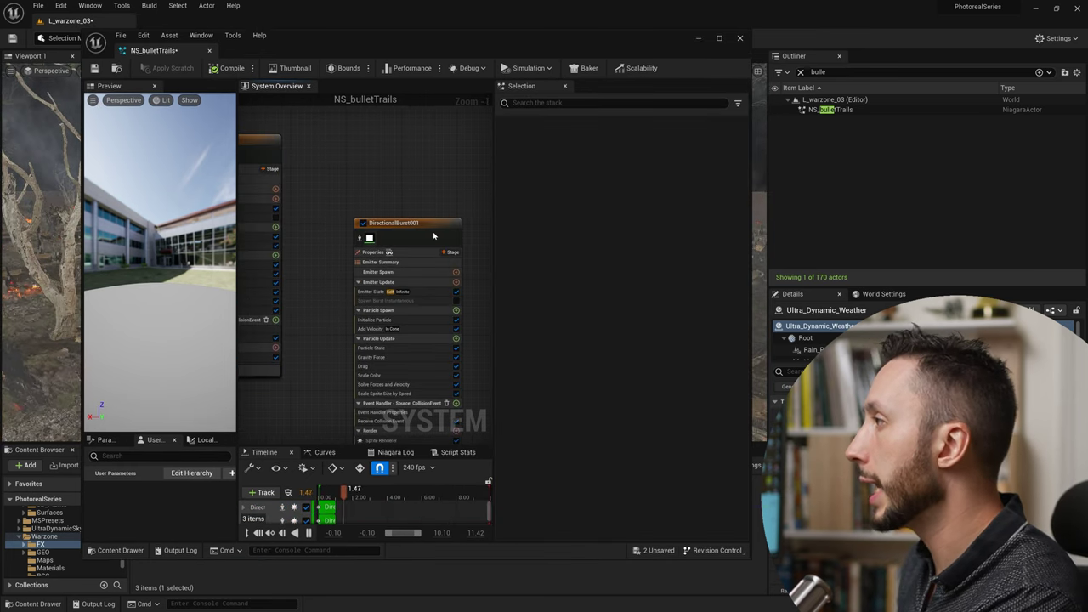
{"action": "left_click_drag", "start_coordinate": [434, 235], "coordinate": [378, 151]}
Disable DirectionalBurst001's Sprite Renderer and add a Mesh Renderer
{"action": "left_click", "coordinate": [353, 357]}
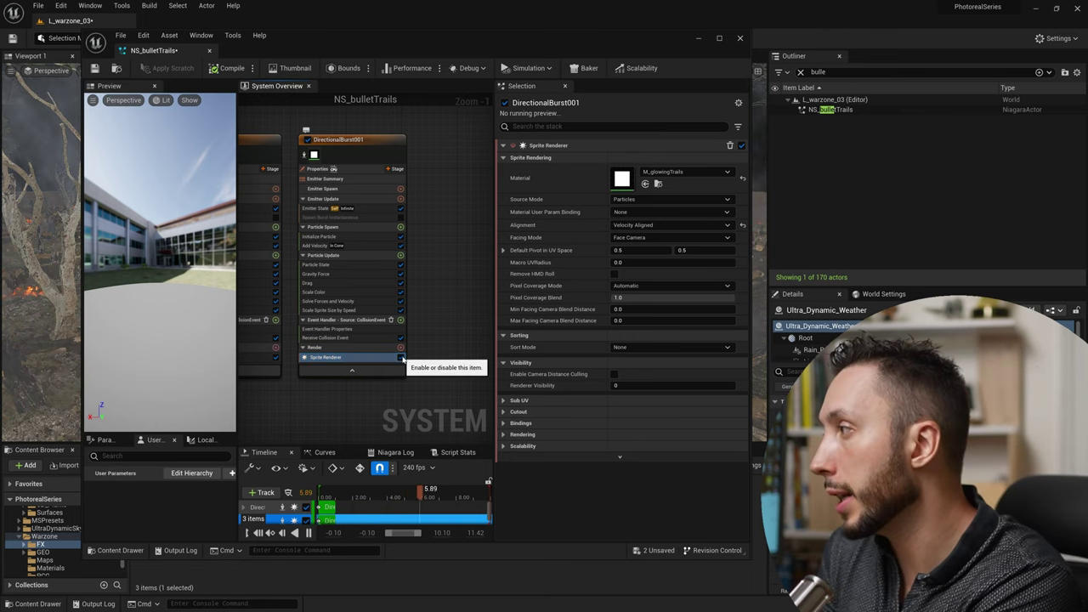
{"action": "left_click", "coordinate": [400, 358]}
{"action": "left_click", "coordinate": [400, 347]}
{"action": "type", "text": "mesh"}
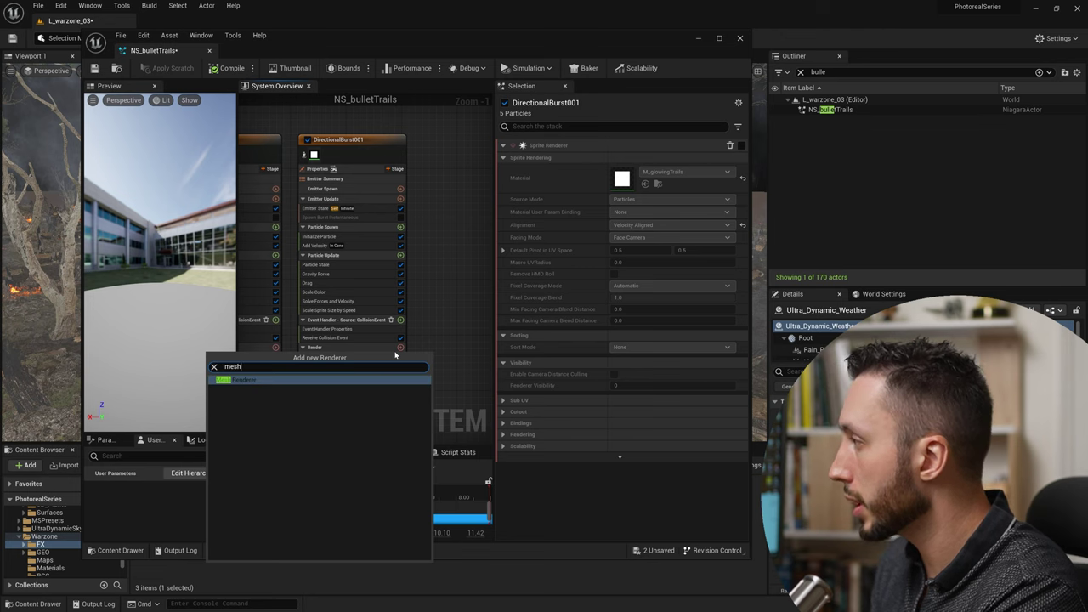
{"action": "key", "text": "Return"}
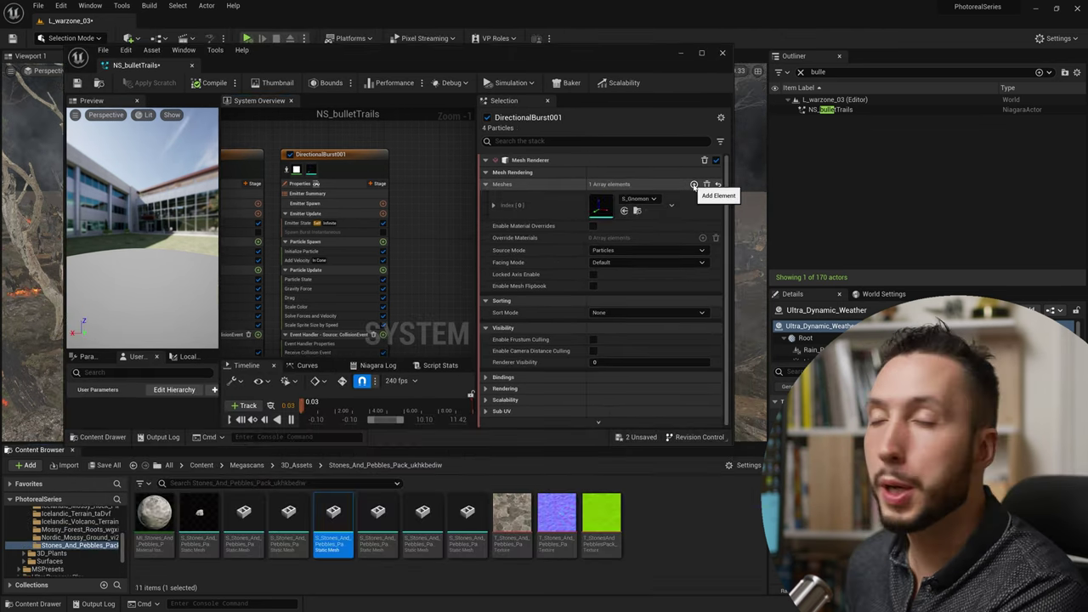
Fill the Mesh Renderer's Meshes array with three stone meshes
{"action": "left_click", "coordinate": [695, 184]}
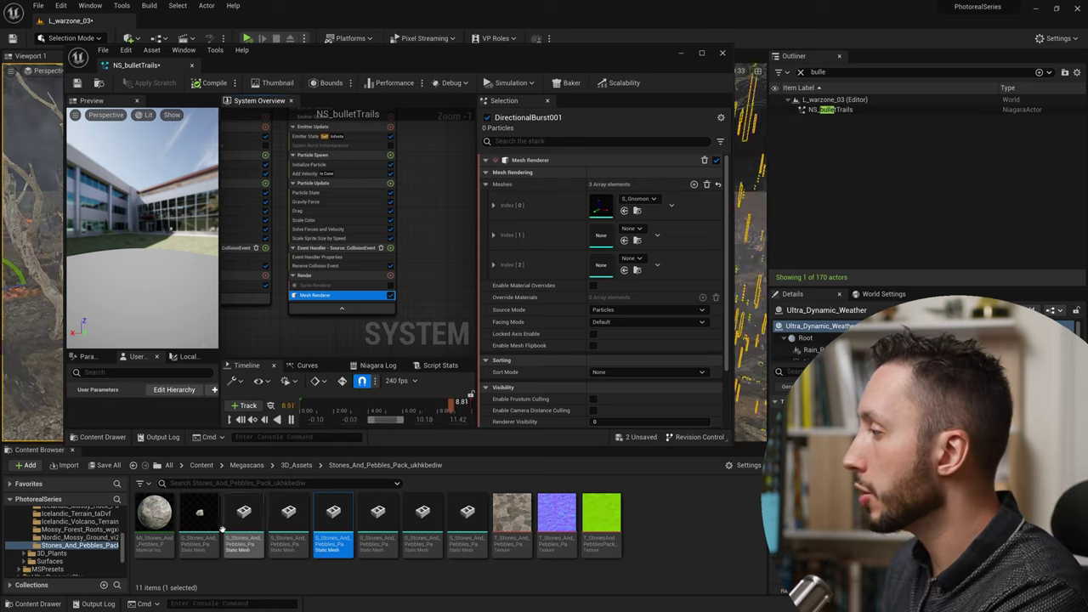
{"action": "left_click_drag", "start_coordinate": [220, 528], "coordinate": [569, 273]}
{"action": "left_click_drag", "start_coordinate": [608, 205], "coordinate": [610, 207]}
{"action": "left_click_drag", "start_coordinate": [244, 514], "coordinate": [612, 235]}
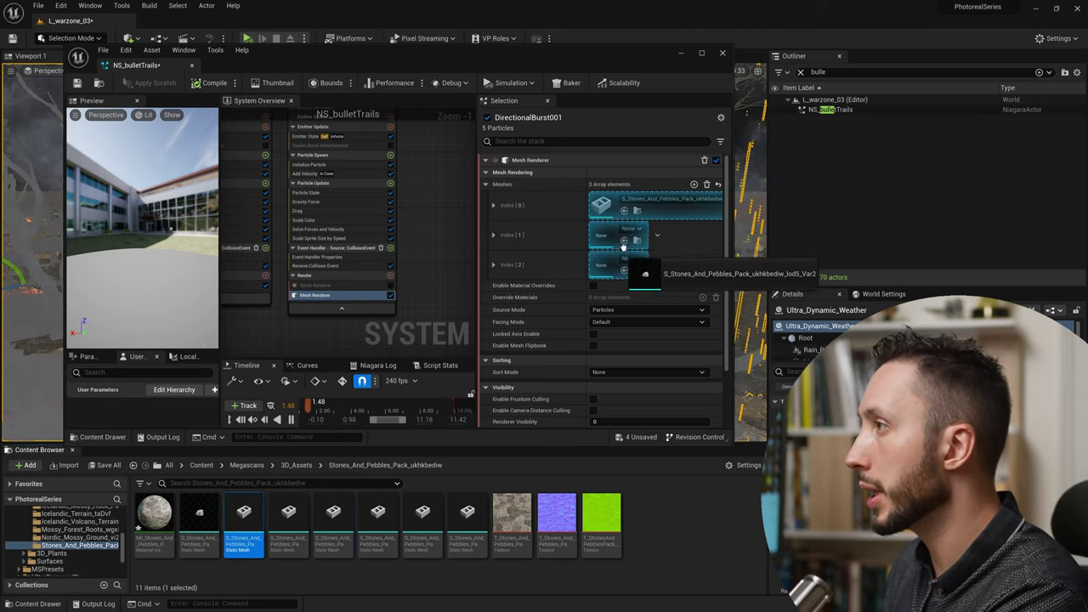
{"action": "left_click_drag", "start_coordinate": [288, 514], "coordinate": [612, 264]}
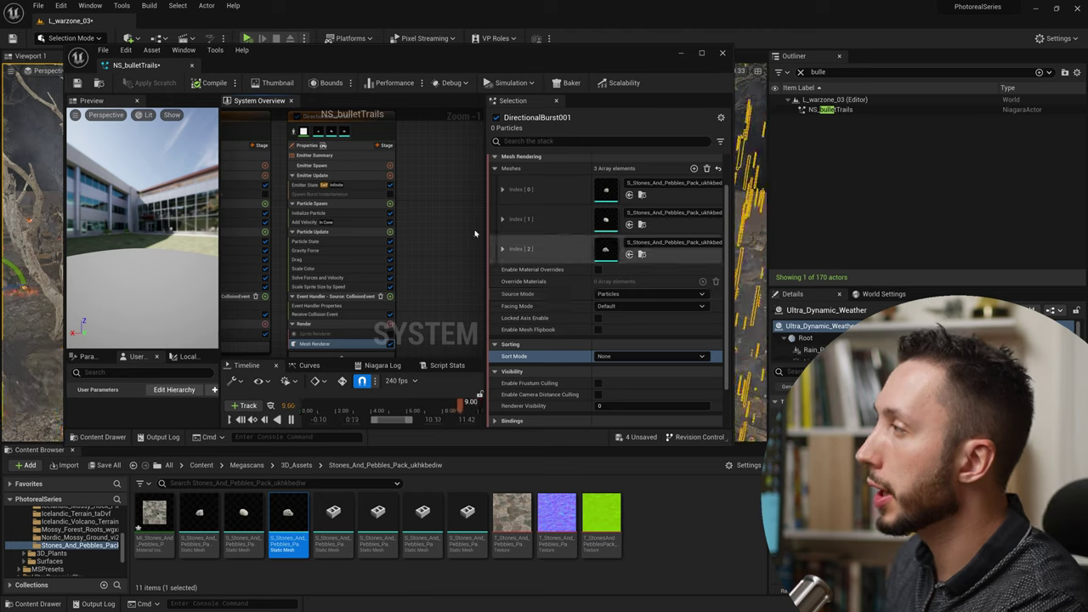
Set Initialize Particle's Mesh Renderer Array Visibility Mode to Random
{"action": "left_click", "coordinate": [309, 212]}
{"action": "scroll", "coordinate": [595, 363], "scroll_direction": "down", "scroll_amount": 2}
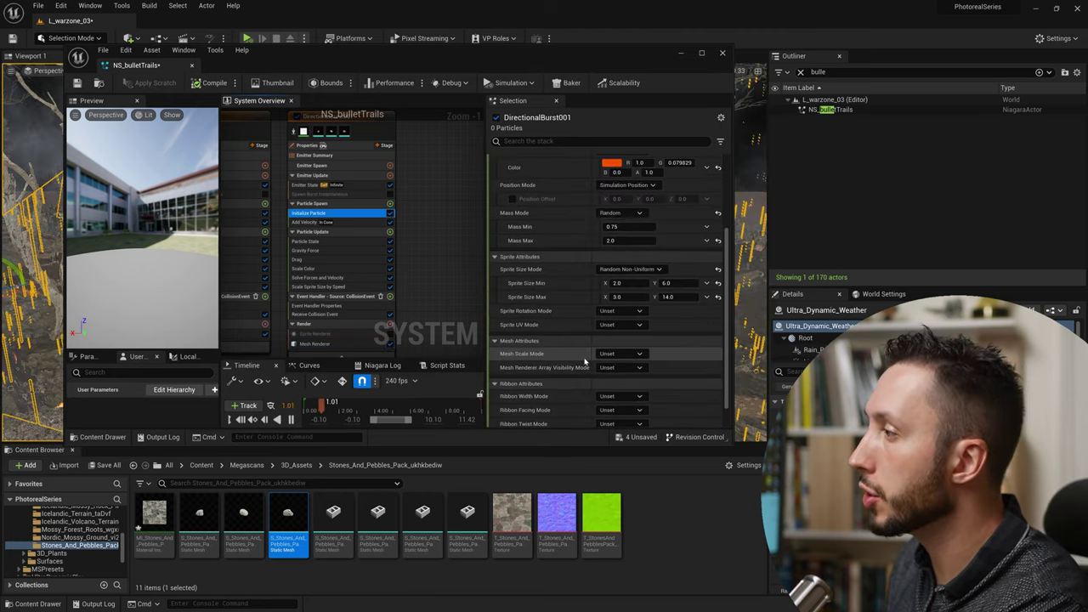
{"action": "scroll", "coordinate": [552, 363], "scroll_direction": "down", "scroll_amount": 2}
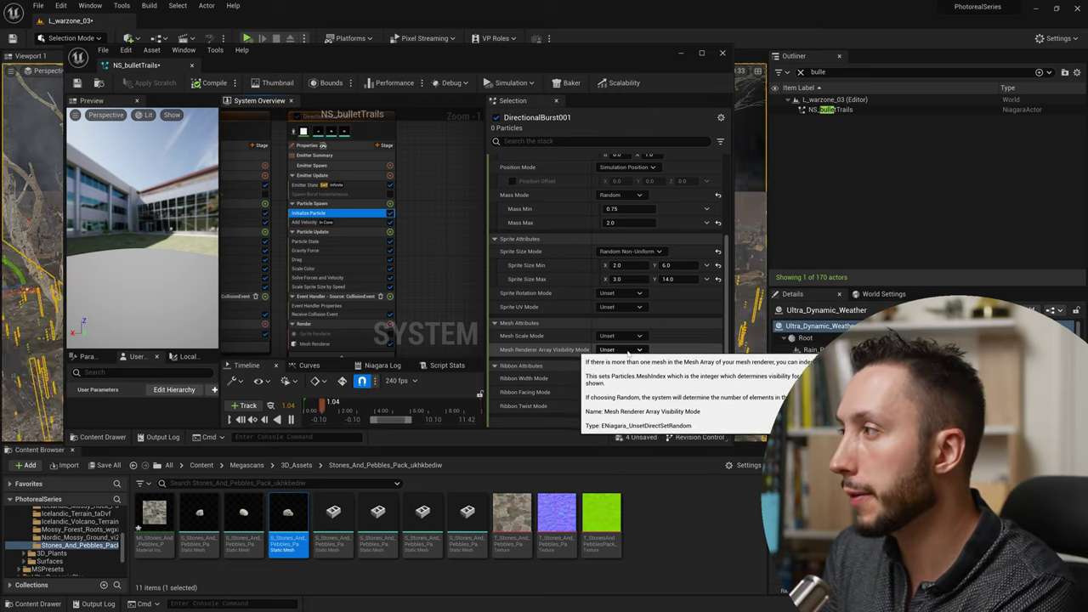
{"action": "left_click", "coordinate": [628, 350]}
{"action": "left_click", "coordinate": [640, 385]}
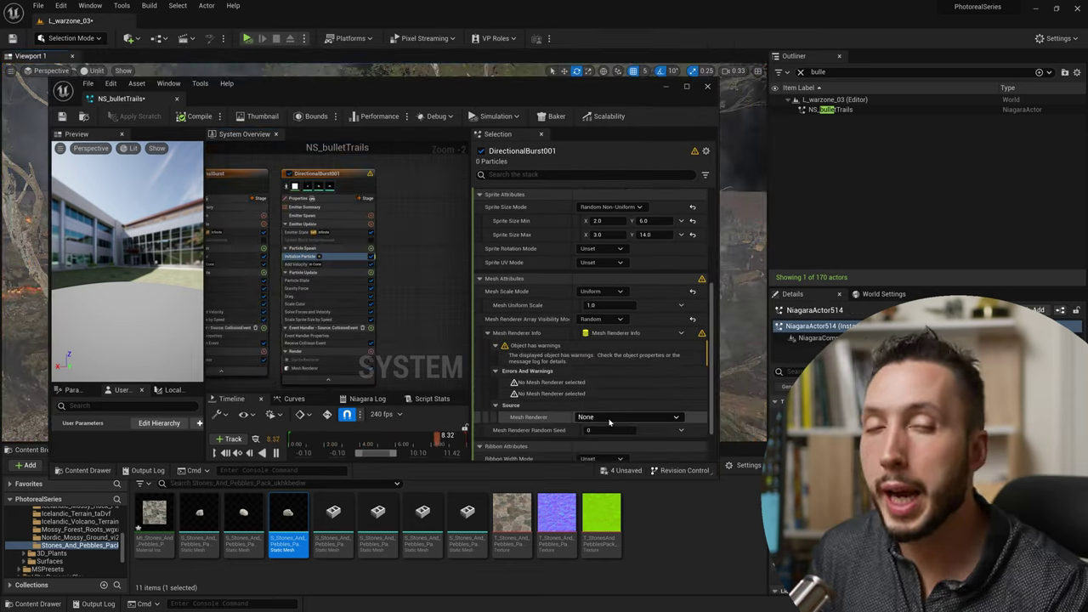